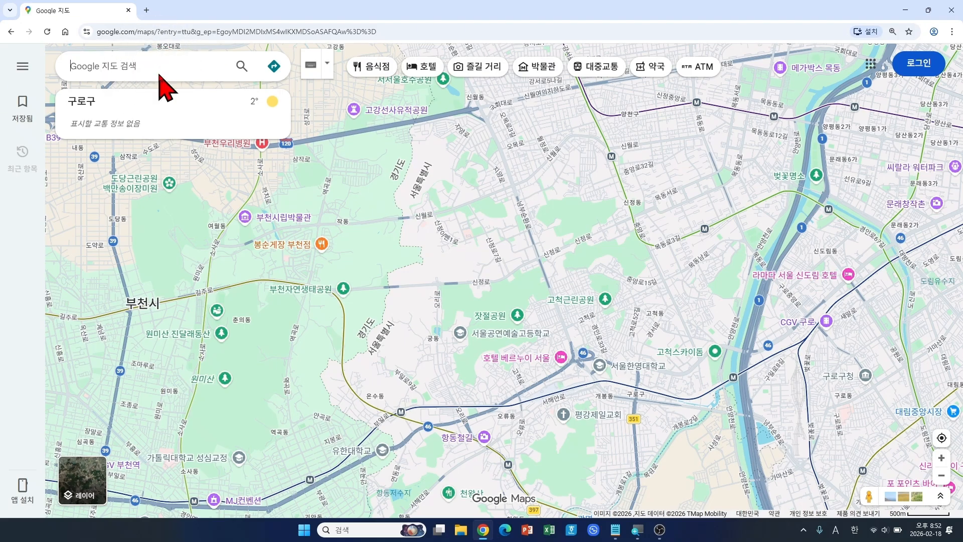
Step: Glance at the main map-options menu, close it, and return to the search box
{"action": "left_click", "coordinate": [22, 68]}
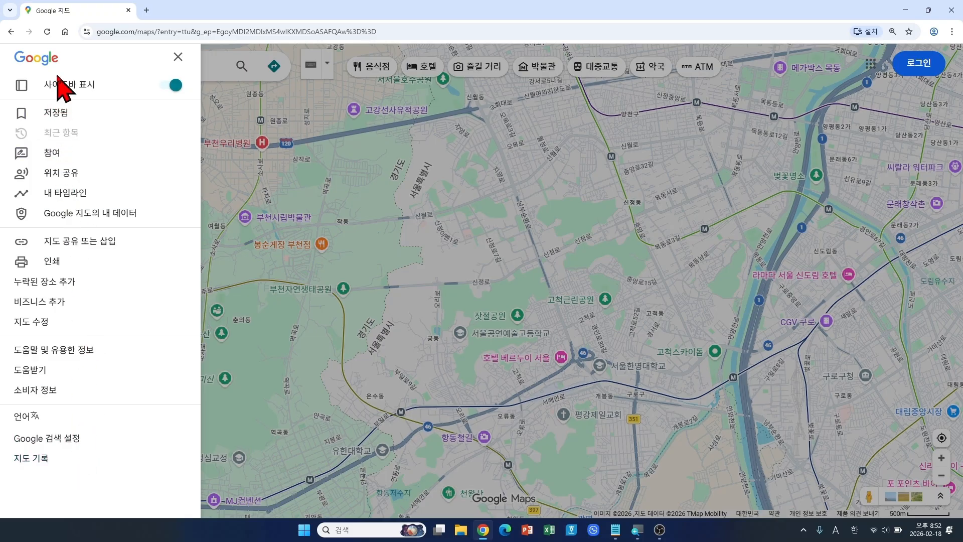
{"action": "left_click", "coordinate": [178, 59]}
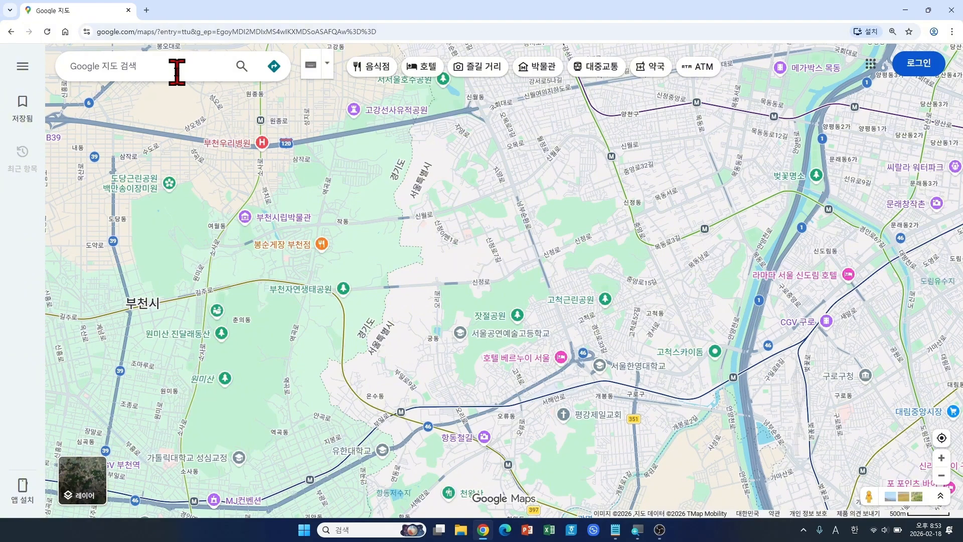
{"action": "left_click", "coordinate": [176, 72]}
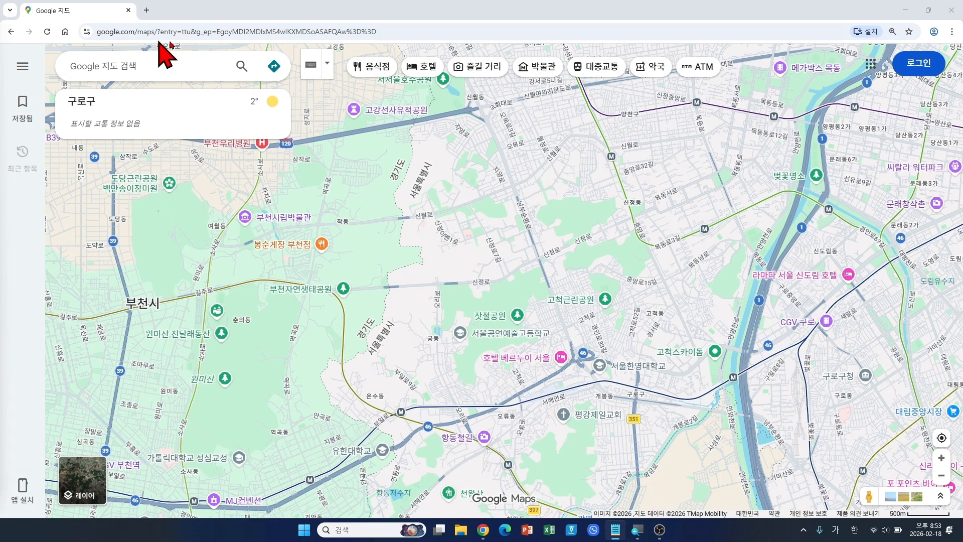
Step: Enter 종묘 in the search box using Korean input
{"action": "left_click", "coordinate": [171, 67]}
{"action": "type", "text": "w"}
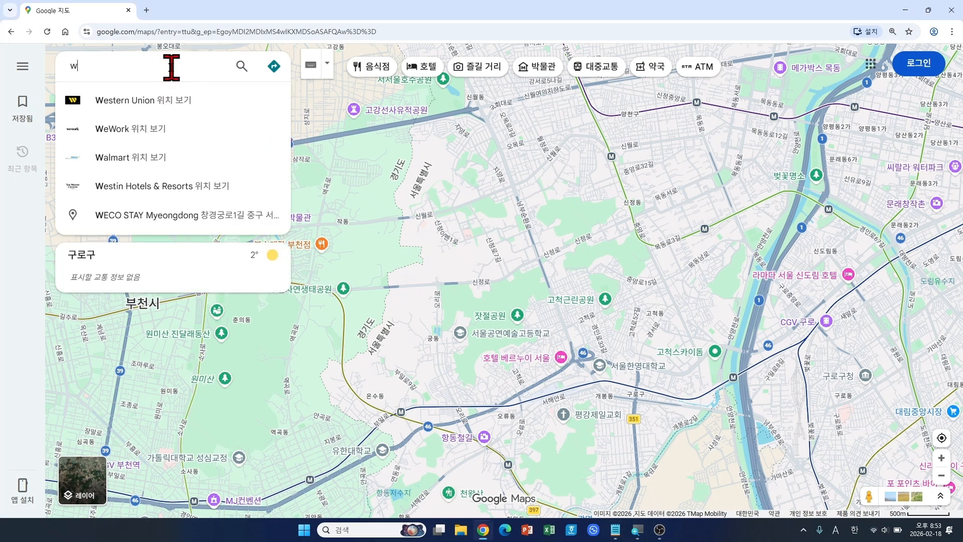
{"action": "key", "text": "BackSpace"}
{"action": "key", "text": "Hangul"}
{"action": "type", "text": "종ㅁ"}
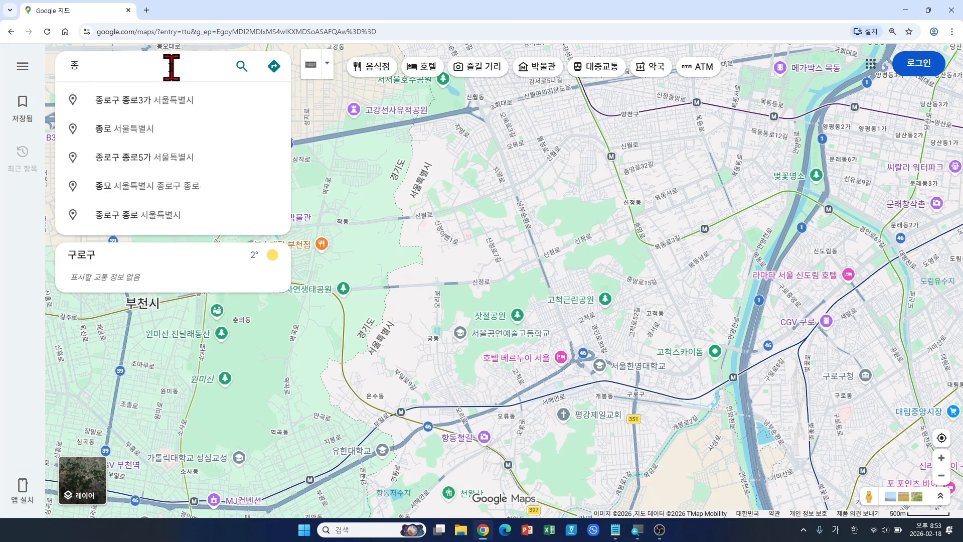
{"action": "type", "text": "ㅛ"}
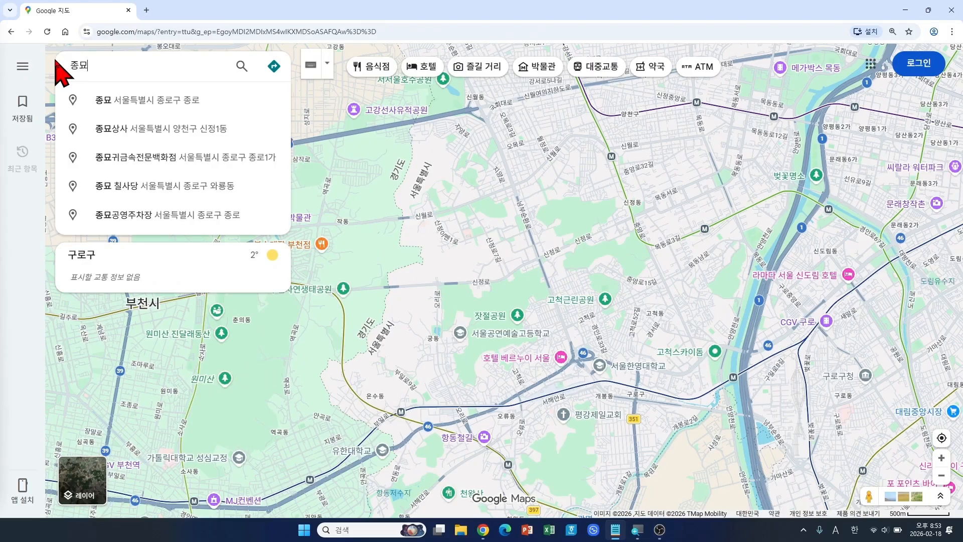
{"action": "key", "text": "Hangul"}
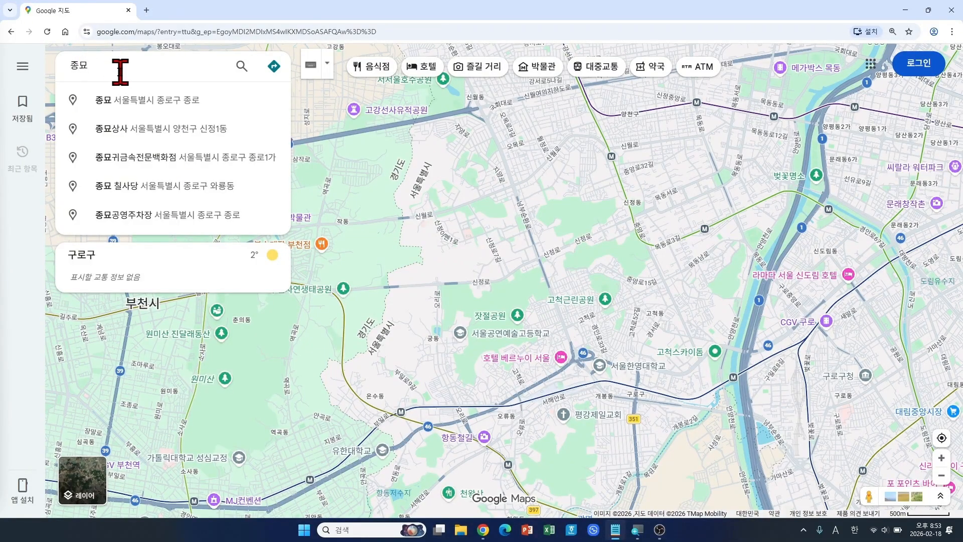
Step: Search for 종묘 and pan the map to show the area east of it
{"action": "left_click", "coordinate": [243, 67]}
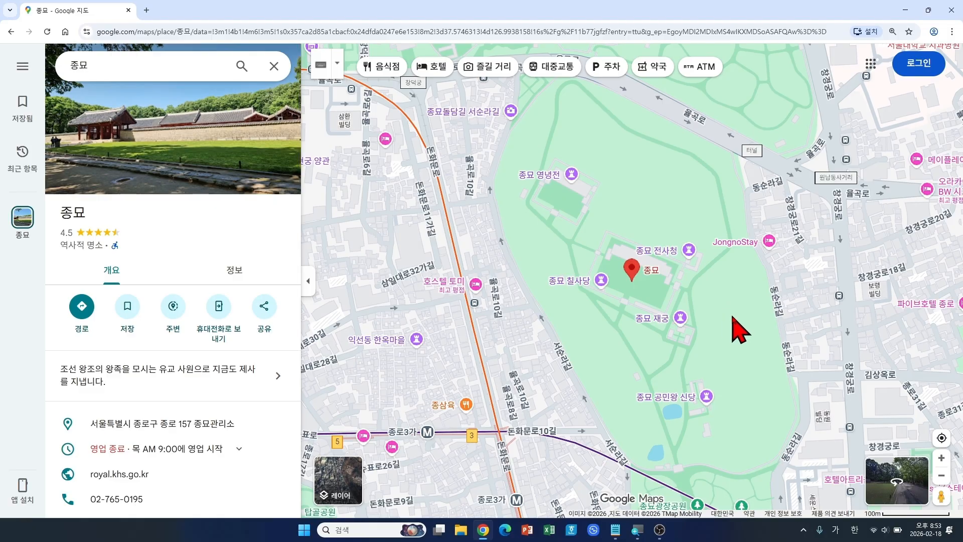
{"action": "mouse_move", "coordinate": [734, 318]}
{"action": "left_mouse_down"}
{"action": "mouse_move", "coordinate": [670, 326]}
{"action": "mouse_move", "coordinate": [619, 301]}
{"action": "mouse_move", "coordinate": [643, 251]}
{"action": "mouse_move", "coordinate": [701, 251]}
{"action": "mouse_move", "coordinate": [716, 286]}
{"action": "mouse_move", "coordinate": [686, 312]}
{"action": "mouse_move", "coordinate": [639, 297]}
{"action": "mouse_move", "coordinate": [660, 254]}
{"action": "mouse_move", "coordinate": [674, 256]}
{"action": "left_mouse_up"}
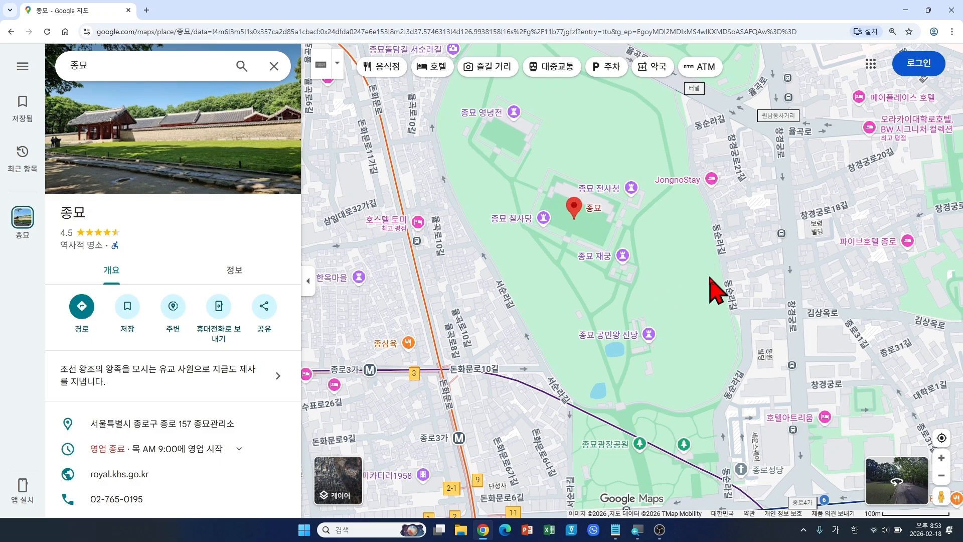
{"action": "scroll", "coordinate": [718, 290], "scroll_direction": "down", "scroll_amount": 1}
{"action": "scroll", "coordinate": [717, 290], "scroll_direction": "down", "scroll_amount": 1}
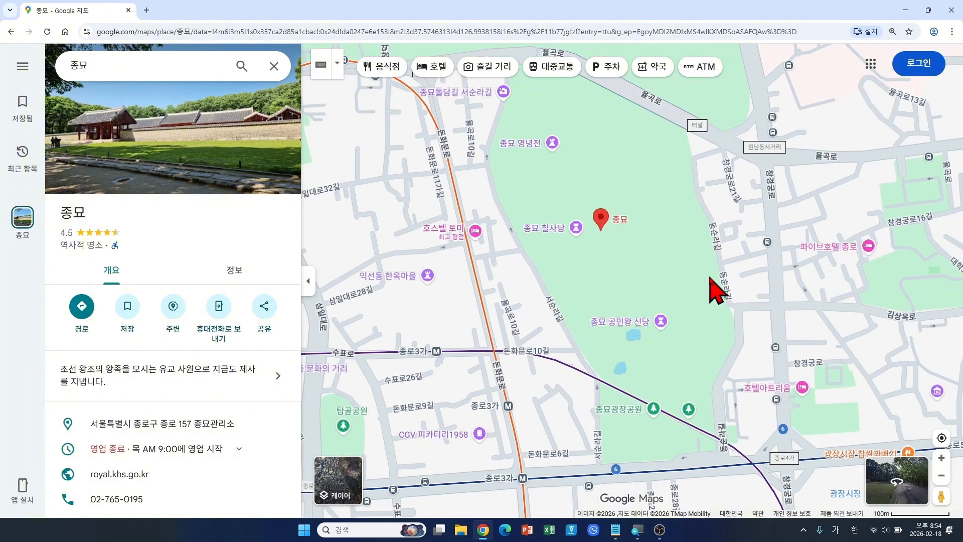
{"action": "scroll", "coordinate": [718, 290], "scroll_direction": "down", "scroll_amount": 1}
{"action": "scroll", "coordinate": [718, 290], "scroll_direction": "down", "scroll_amount": 1}
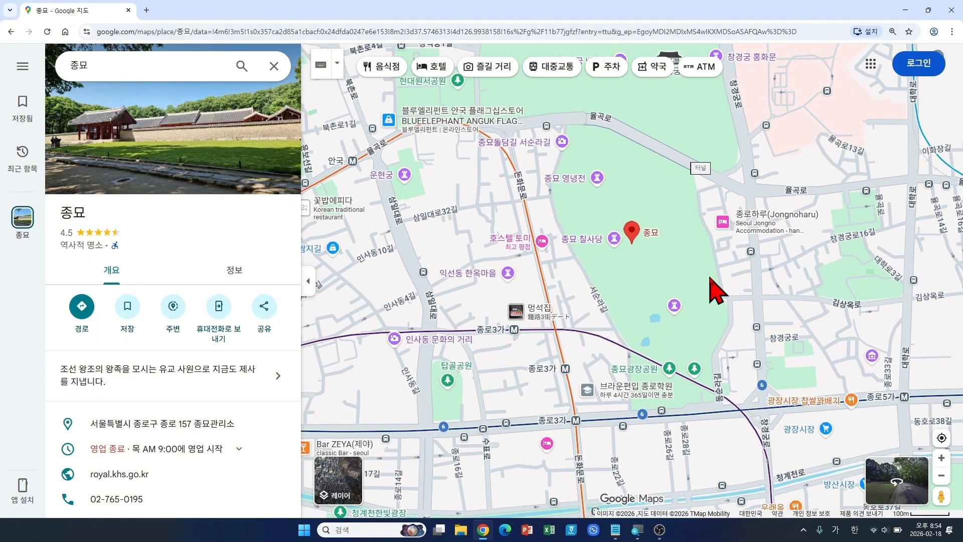
{"action": "scroll", "coordinate": [717, 290], "scroll_direction": "up", "scroll_amount": 4}
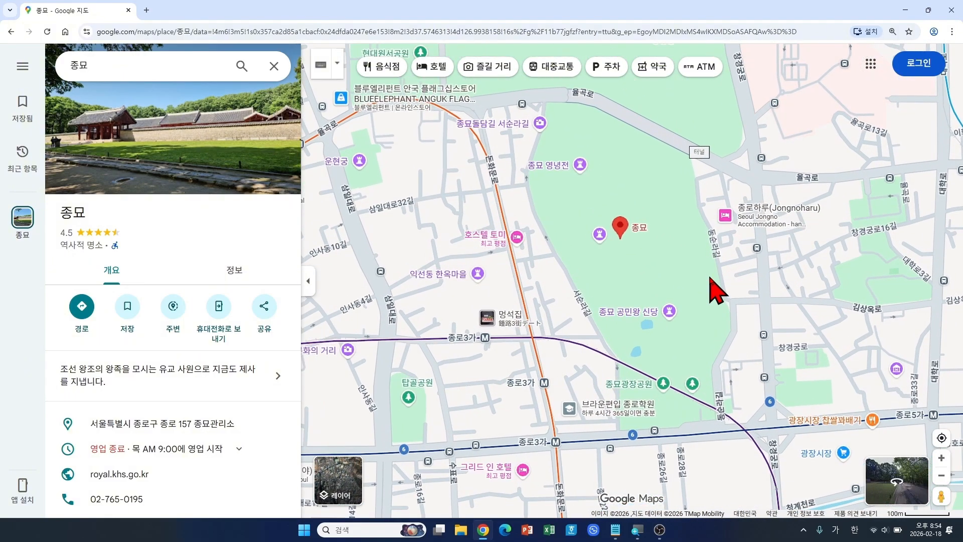
{"action": "scroll", "coordinate": [717, 290], "scroll_direction": "down", "scroll_amount": 1}
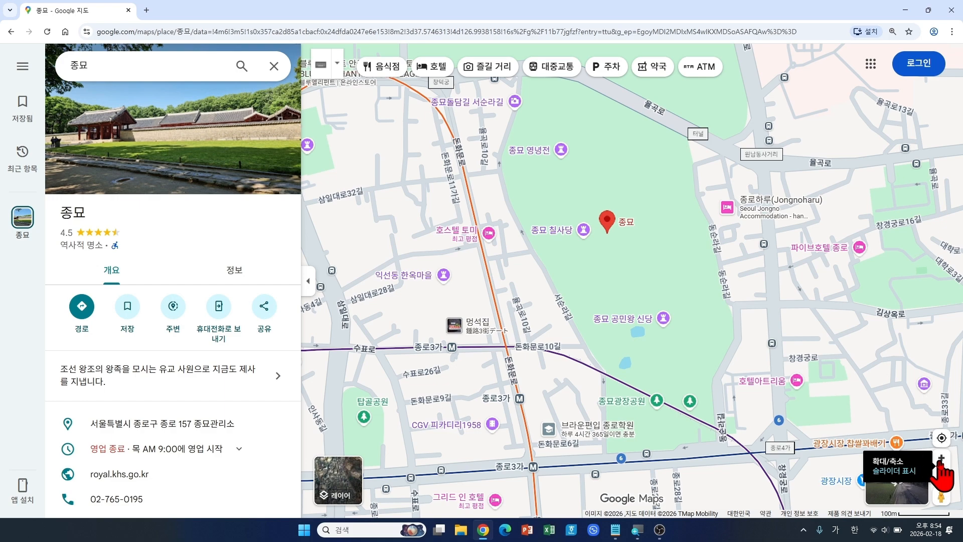
Step: Zoom in on the shrine buildings, then zoom out to central Seoul toward 창덕궁
{"action": "left_click", "coordinate": [940, 460]}
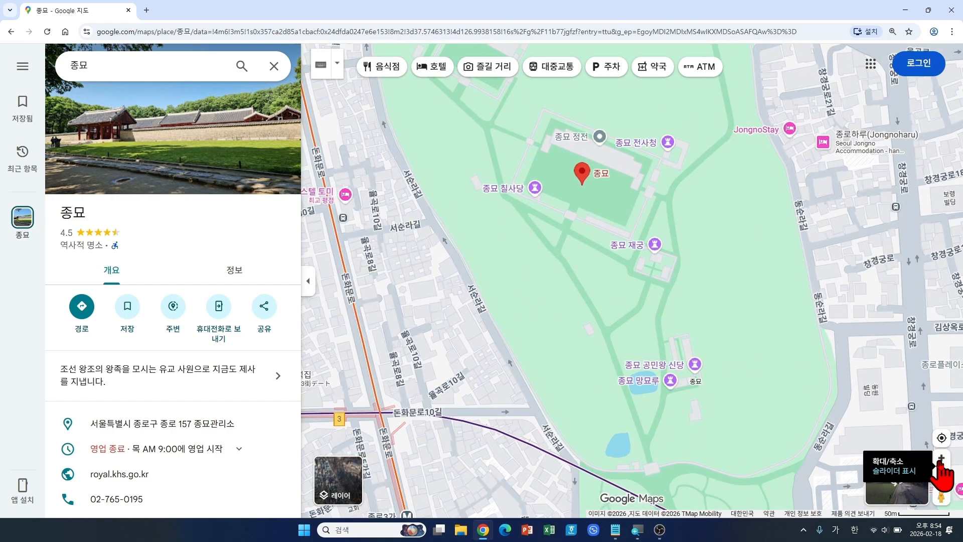
{"action": "left_click", "coordinate": [941, 460]}
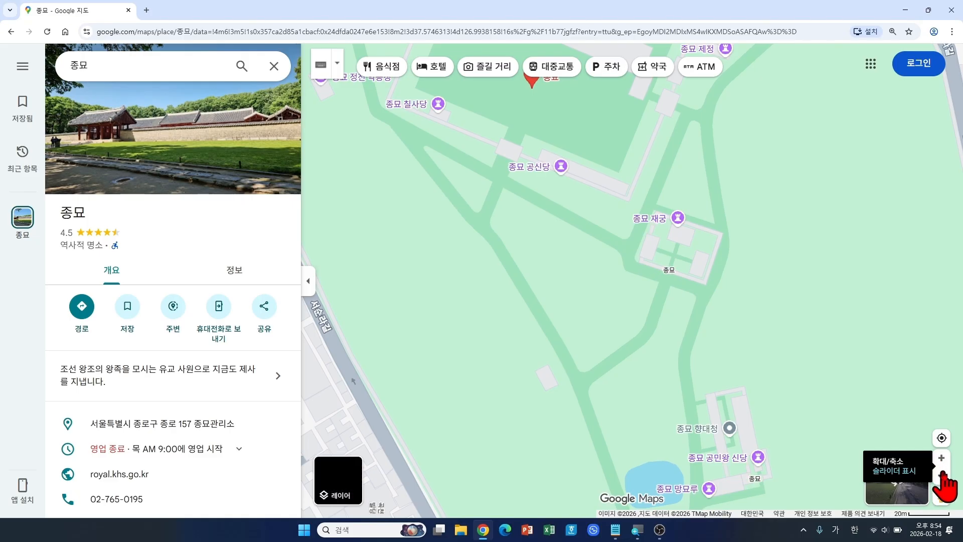
{"action": "left_click", "coordinate": [943, 476]}
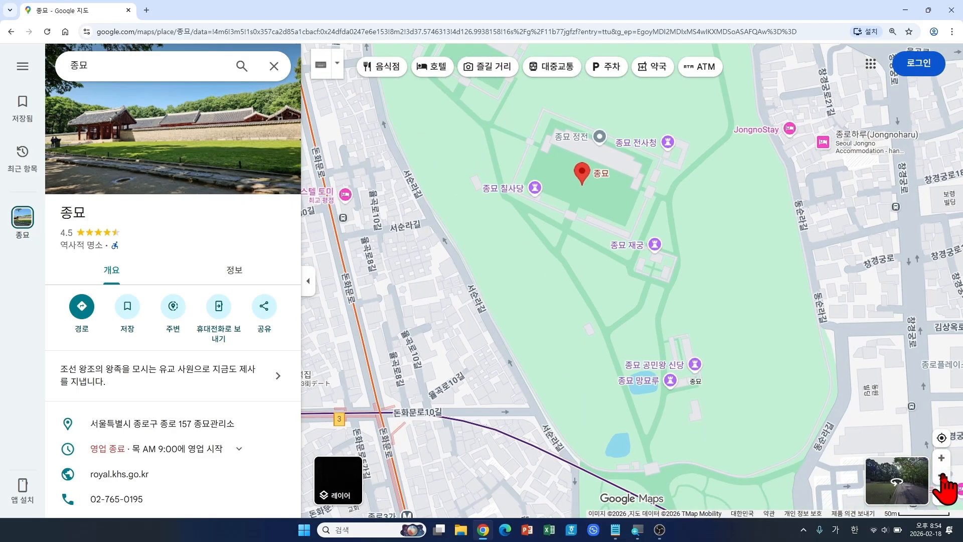
{"action": "left_click", "coordinate": [943, 476]}
{"action": "left_click", "coordinate": [943, 476]}
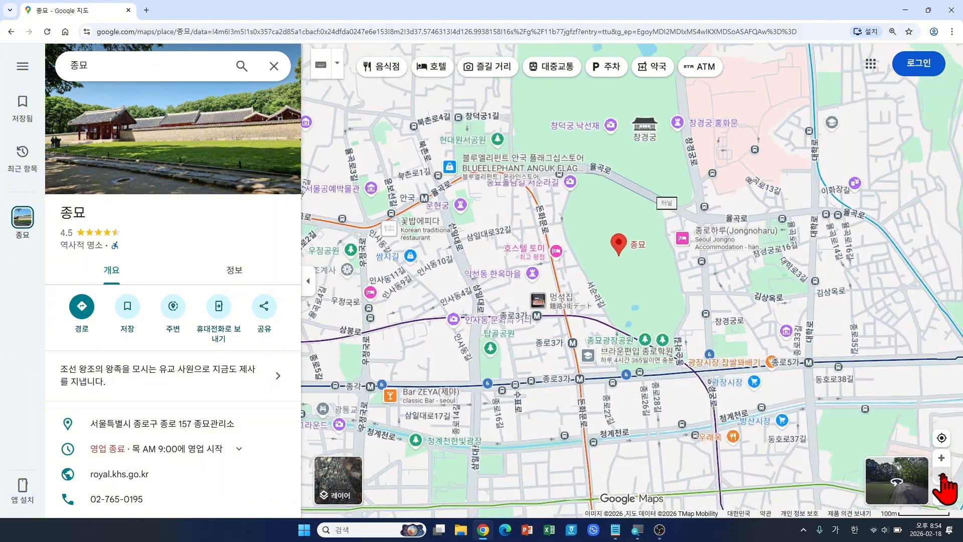
{"action": "left_click", "coordinate": [943, 476]}
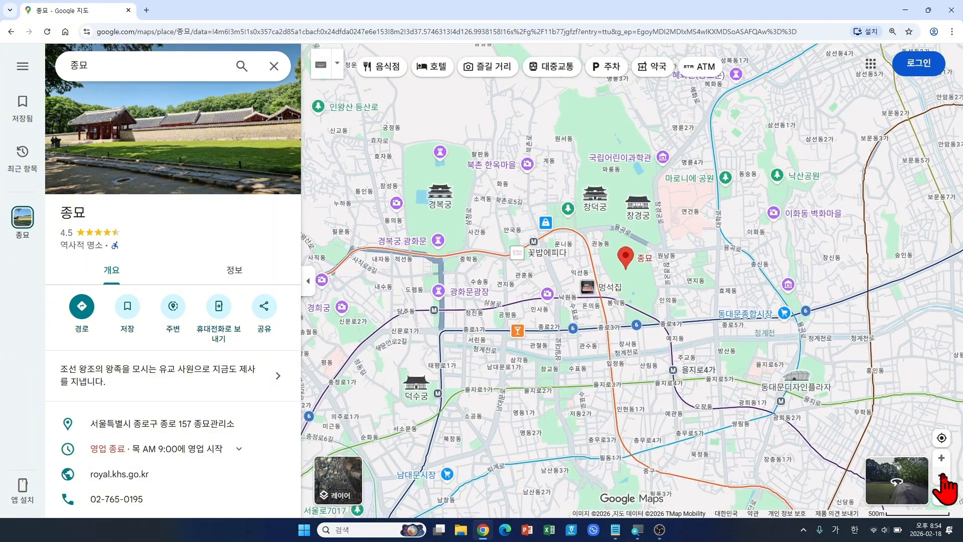
{"action": "left_click_drag", "start_coordinate": [710, 327], "coordinate": [684, 344]}
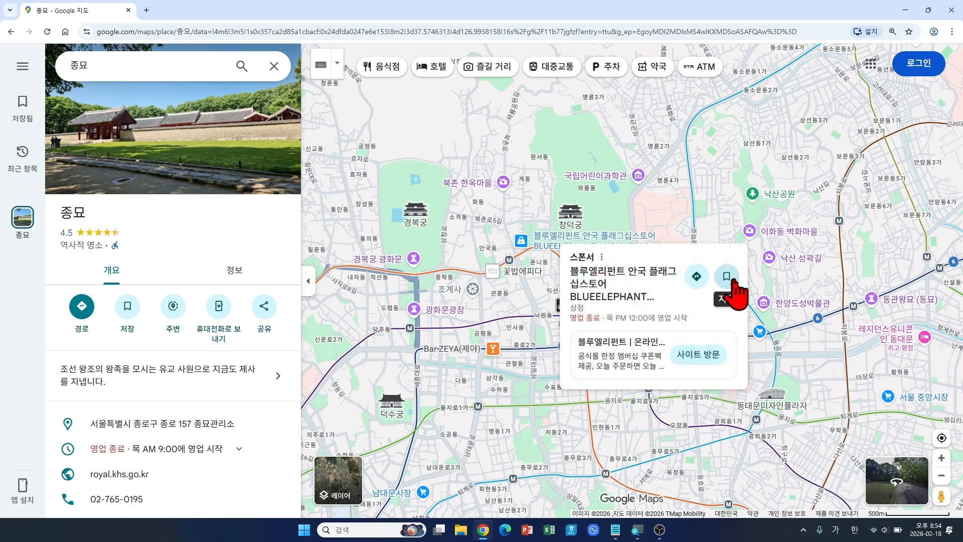
Step: Recenter the map on 종묘 and scroll its panel to the address, hours, website and phone
{"action": "scroll", "coordinate": [778, 215], "scroll_direction": "up", "scroll_amount": 2}
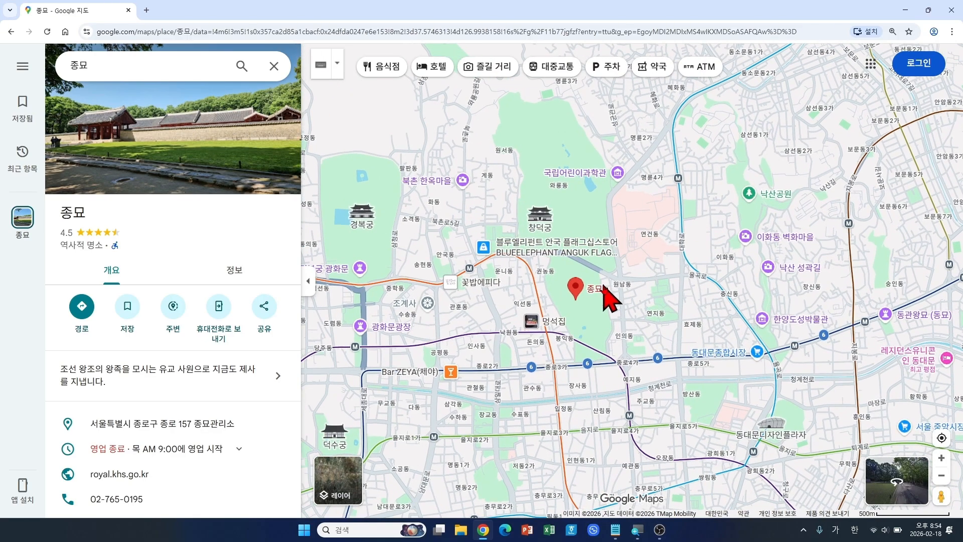
{"action": "scroll", "coordinate": [609, 296], "scroll_direction": "up", "scroll_amount": 2}
{"action": "left_click_drag", "start_coordinate": [608, 267], "coordinate": [638, 254]}
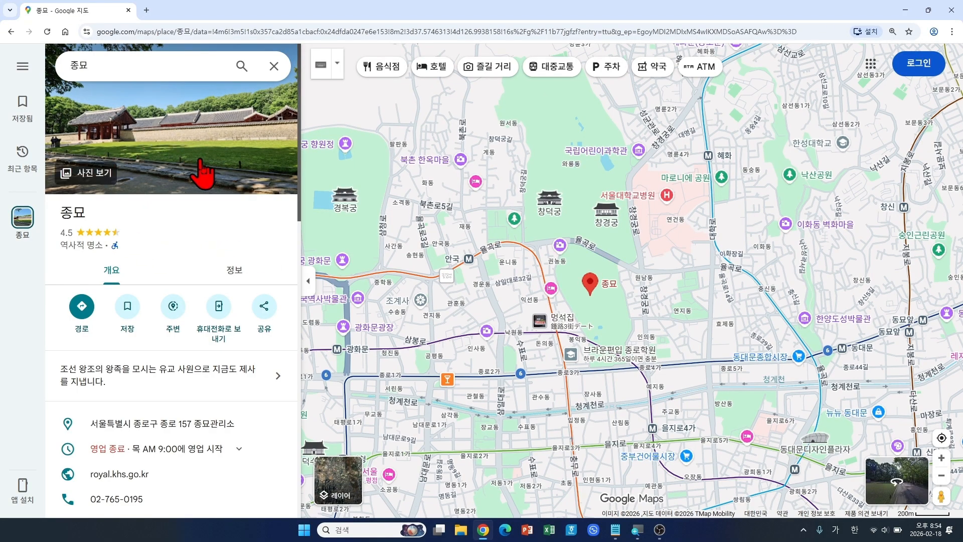
{"action": "left_click", "coordinate": [188, 205]}
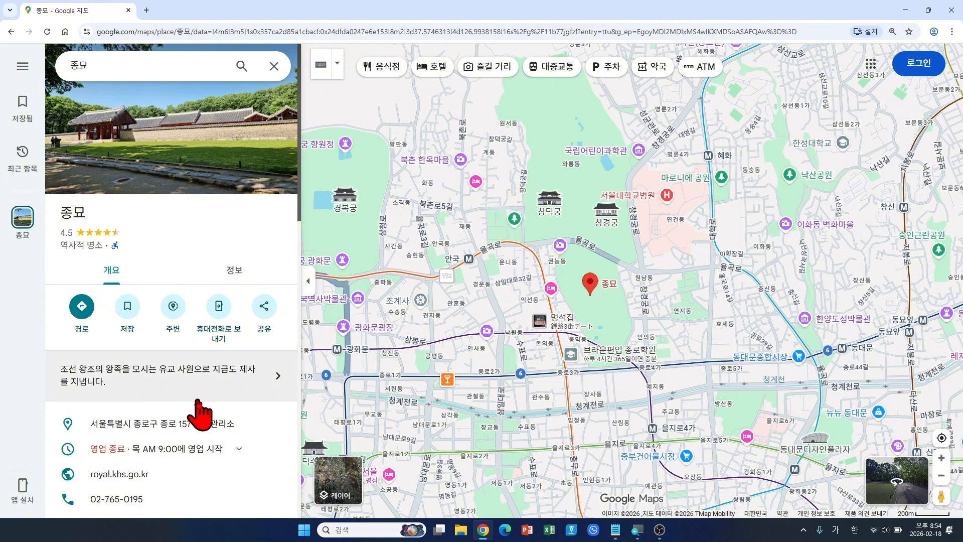
{"action": "scroll", "coordinate": [196, 409], "scroll_direction": "down", "scroll_amount": 1}
{"action": "scroll", "coordinate": [198, 404], "scroll_direction": "down", "scroll_amount": 3}
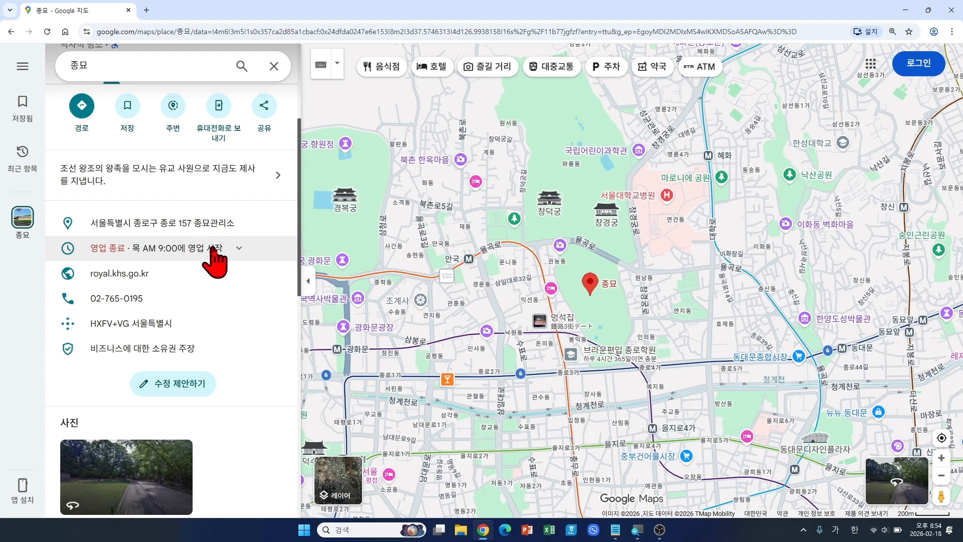
Step: Expand and collapse 종묘's full opening hours, then browse its listed historic sites and return
{"action": "left_click", "coordinate": [187, 248]}
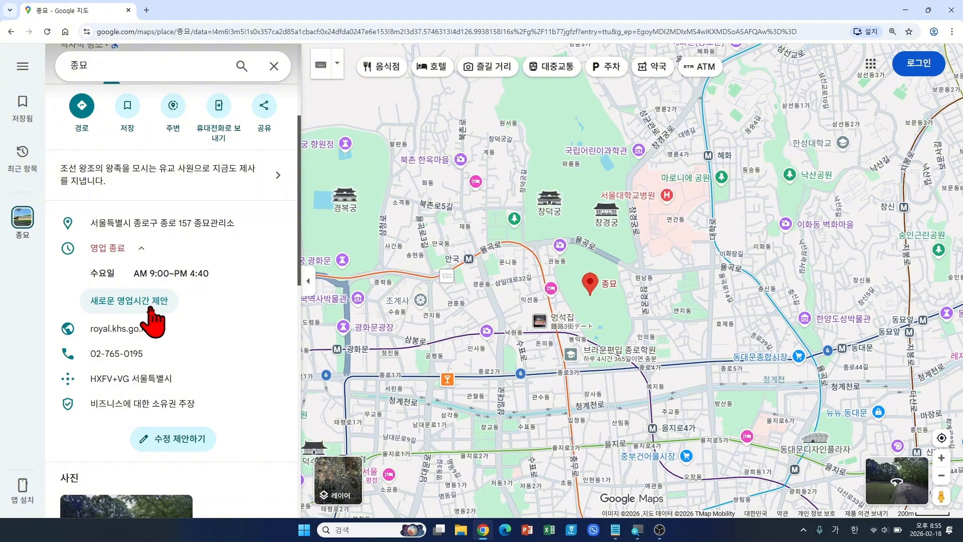
{"action": "left_click", "coordinate": [140, 251]}
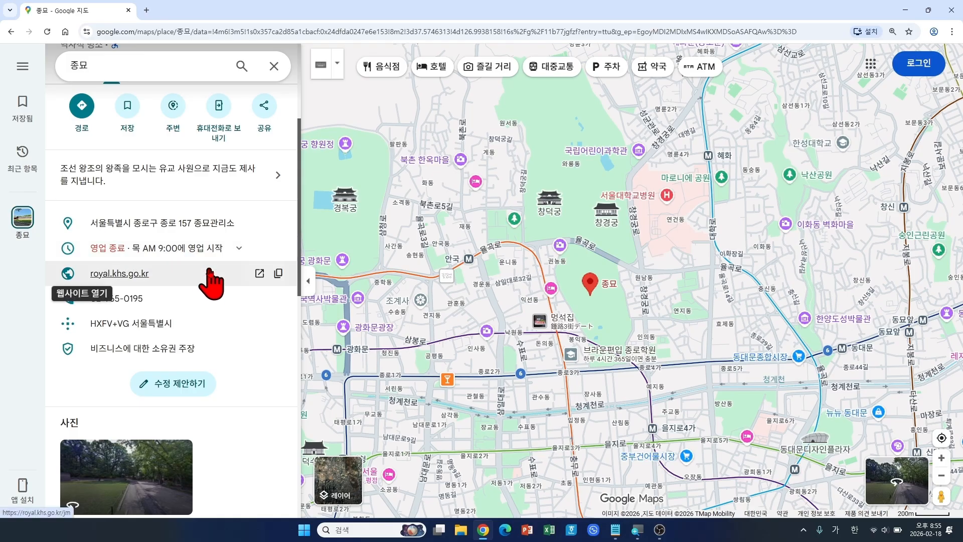
{"action": "scroll", "coordinate": [237, 306], "scroll_direction": "down", "scroll_amount": 4}
{"action": "scroll", "coordinate": [236, 306], "scroll_direction": "down", "scroll_amount": 1}
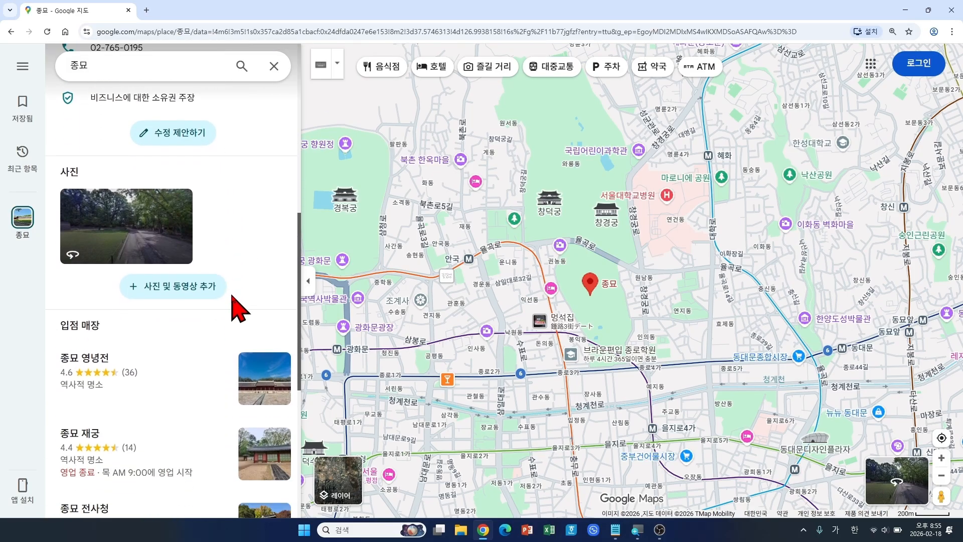
{"action": "scroll", "coordinate": [196, 355], "scroll_direction": "down", "scroll_amount": 1}
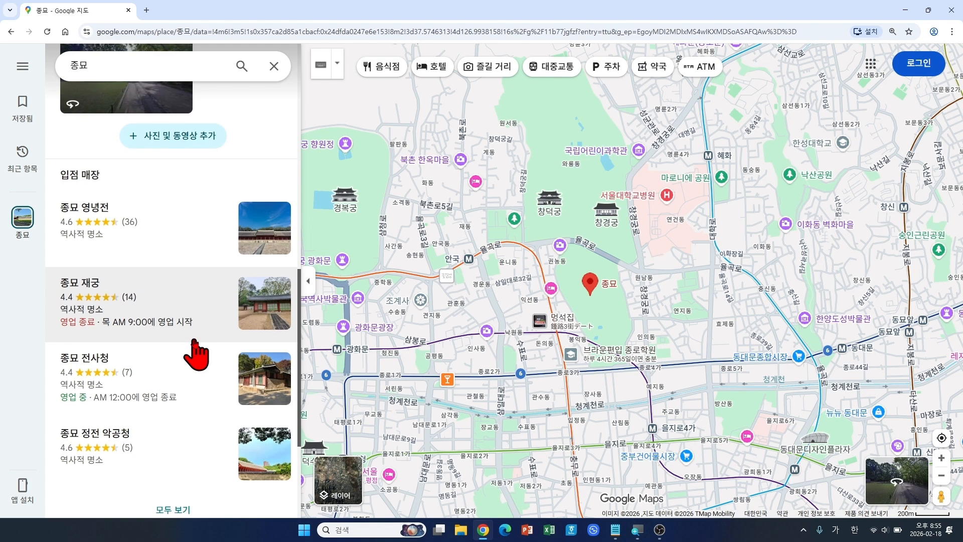
{"action": "scroll", "coordinate": [196, 355], "scroll_direction": "down", "scroll_amount": 1}
{"action": "scroll", "coordinate": [196, 350], "scroll_direction": "down", "scroll_amount": 2}
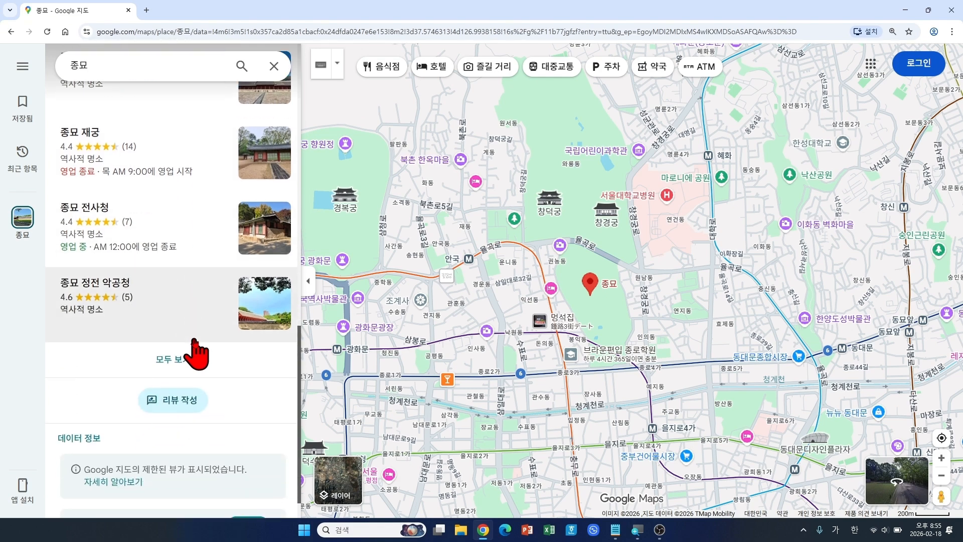
{"action": "scroll", "coordinate": [220, 381], "scroll_direction": "down", "scroll_amount": 1}
{"action": "scroll", "coordinate": [216, 389], "scroll_direction": "up", "scroll_amount": 8}
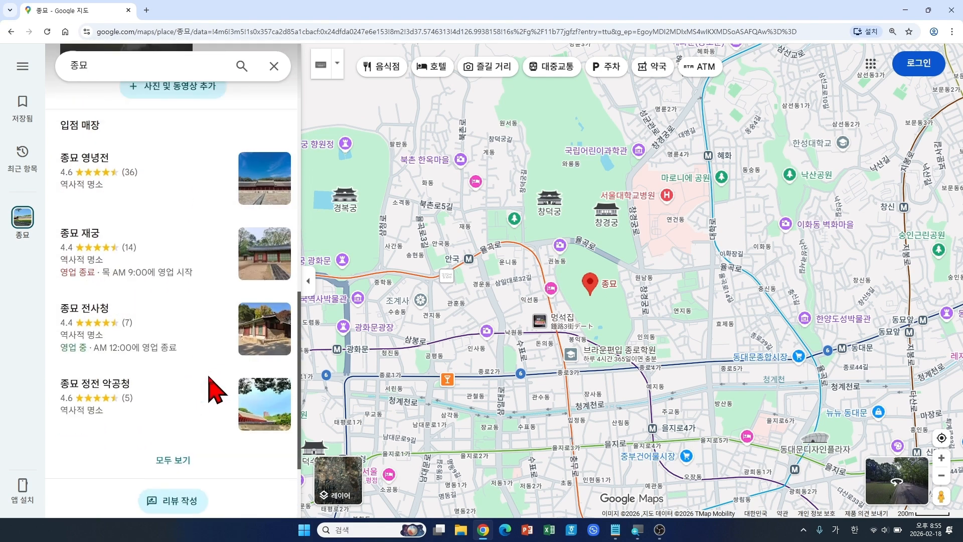
{"action": "scroll", "coordinate": [211, 379], "scroll_direction": "up", "scroll_amount": 7}
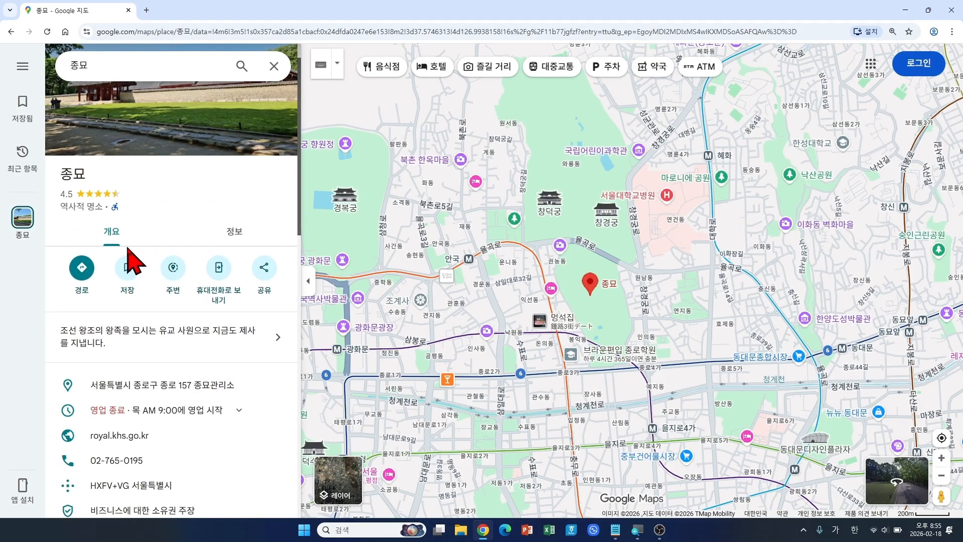
{"action": "left_click", "coordinate": [248, 235]}
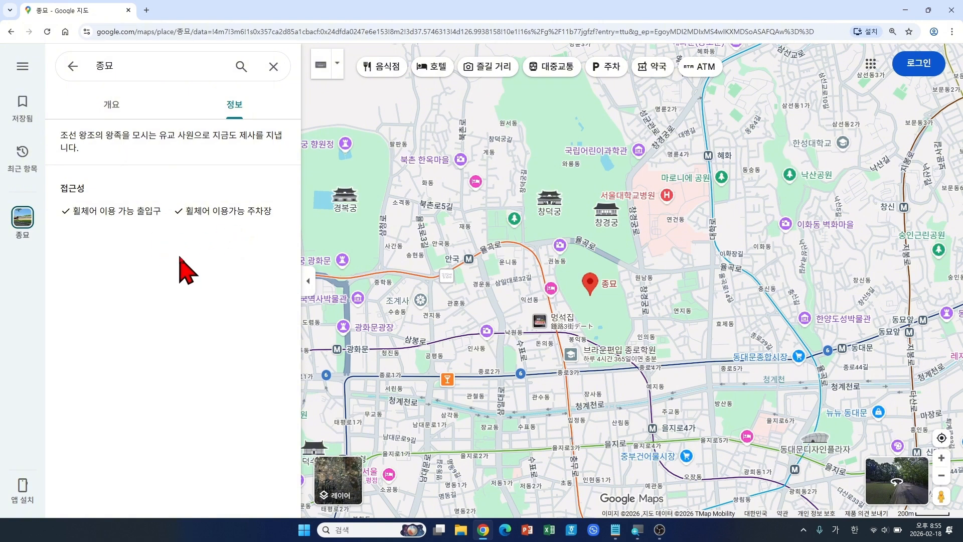
{"action": "left_click", "coordinate": [120, 115]}
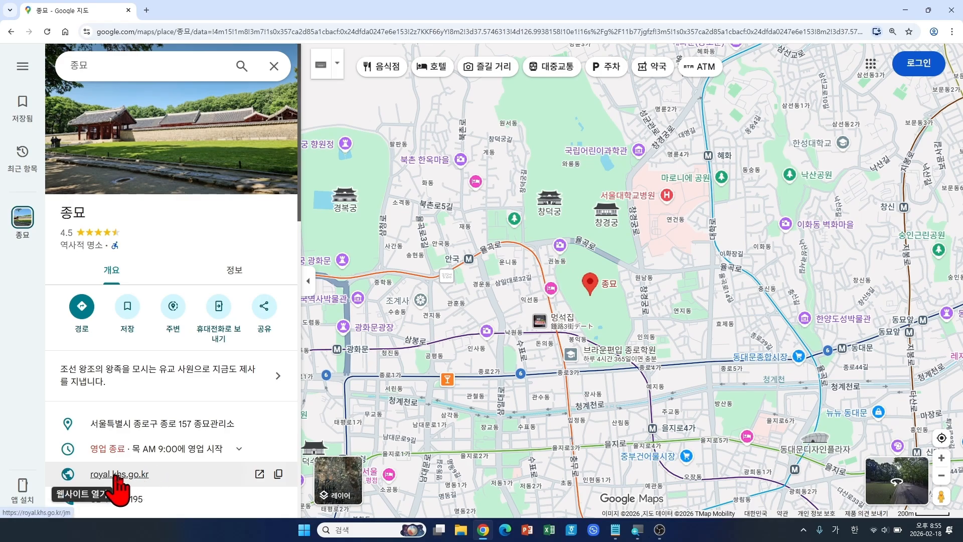
Step: Open the royal.khs.go.kr link from 종묘's place panel in a new tab
{"action": "left_click", "coordinate": [151, 475]}
{"action": "left_click", "coordinate": [141, 476]}
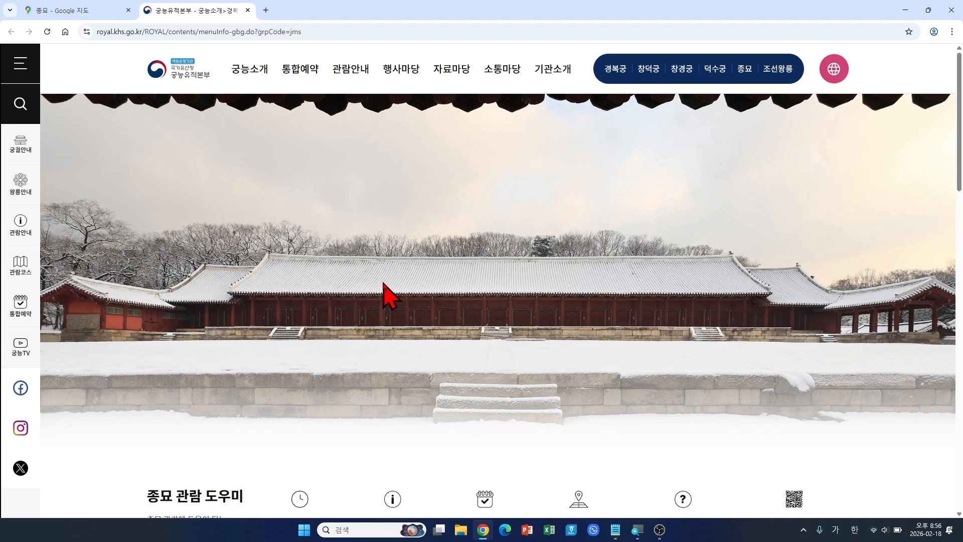
Step: Scroll through the 종묘 관람 도우미 page on the Royal Palaces website
{"action": "scroll", "coordinate": [386, 296], "scroll_direction": "down", "scroll_amount": 2}
{"action": "scroll", "coordinate": [387, 296], "scroll_direction": "down", "scroll_amount": 1}
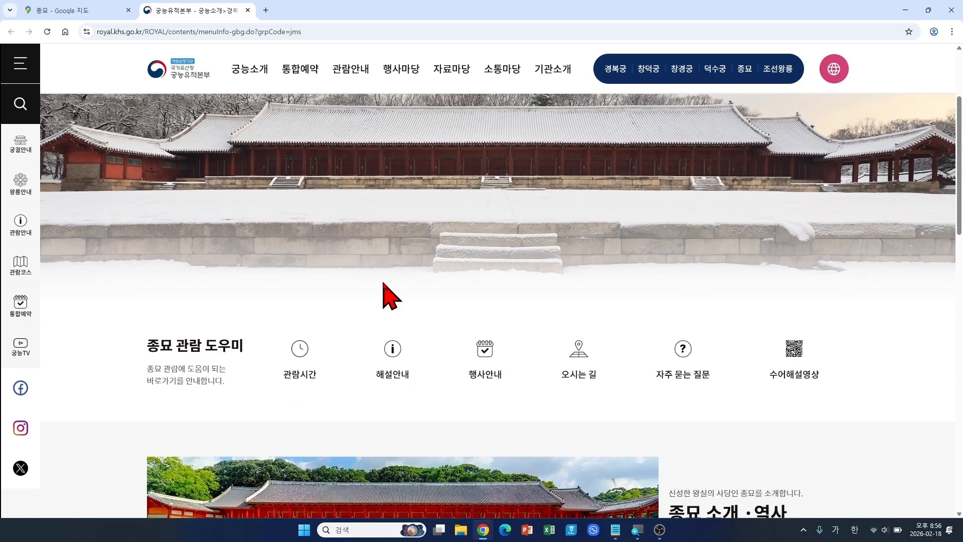
{"action": "scroll", "coordinate": [386, 296], "scroll_direction": "down", "scroll_amount": 2}
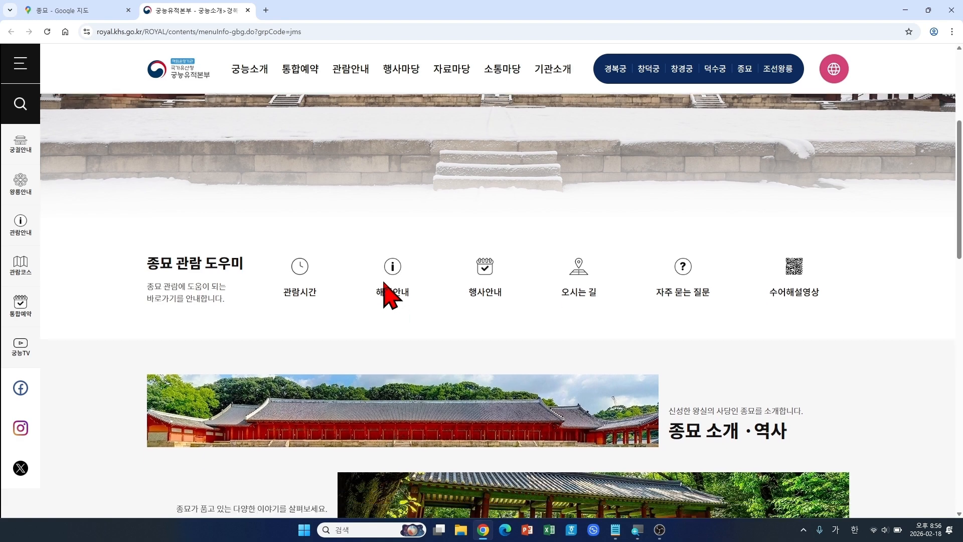
{"action": "scroll", "coordinate": [834, 378], "scroll_direction": "down", "scroll_amount": 1}
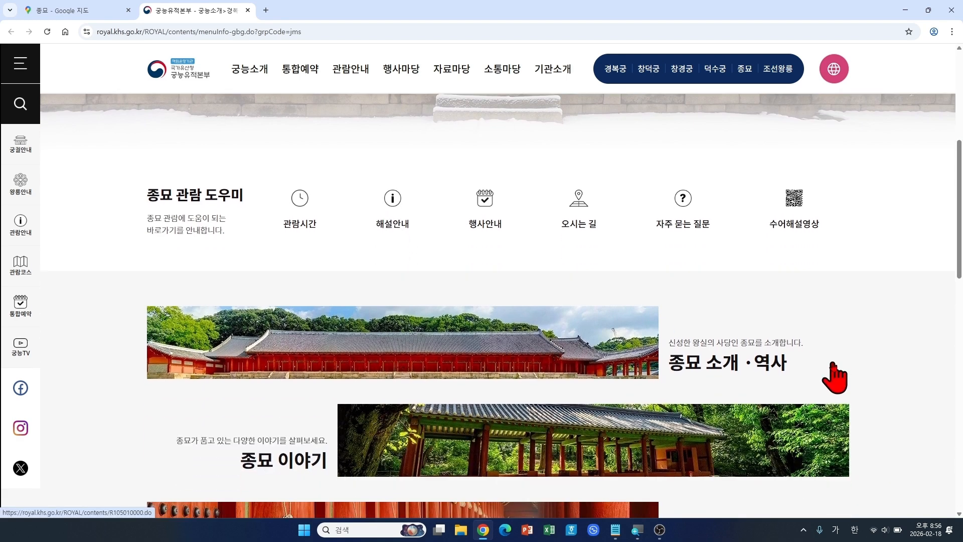
{"action": "scroll", "coordinate": [834, 377], "scroll_direction": "up", "scroll_amount": 1}
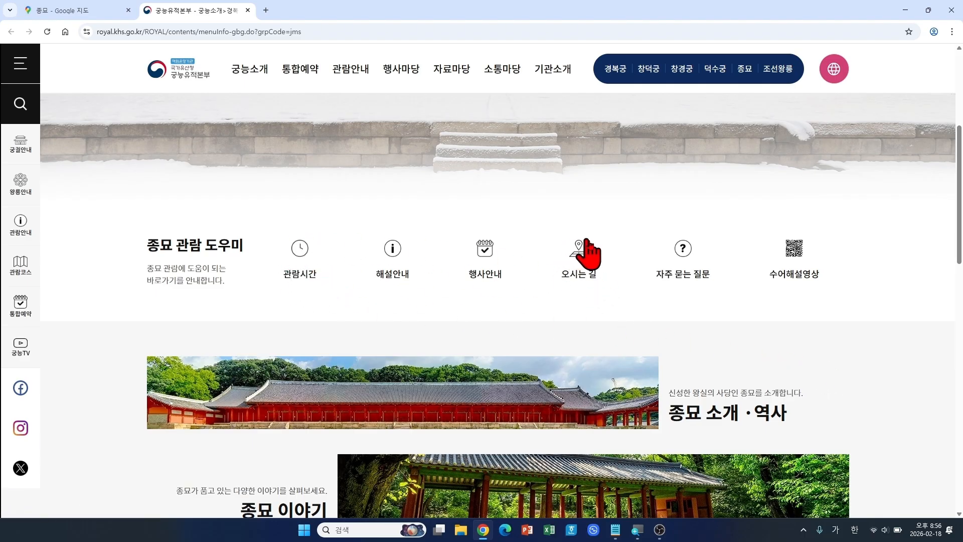
Step: Read the 관람시간 viewing hours and closing days, then close the 궁능유적본부 tab
{"action": "left_click", "coordinate": [299, 251]}
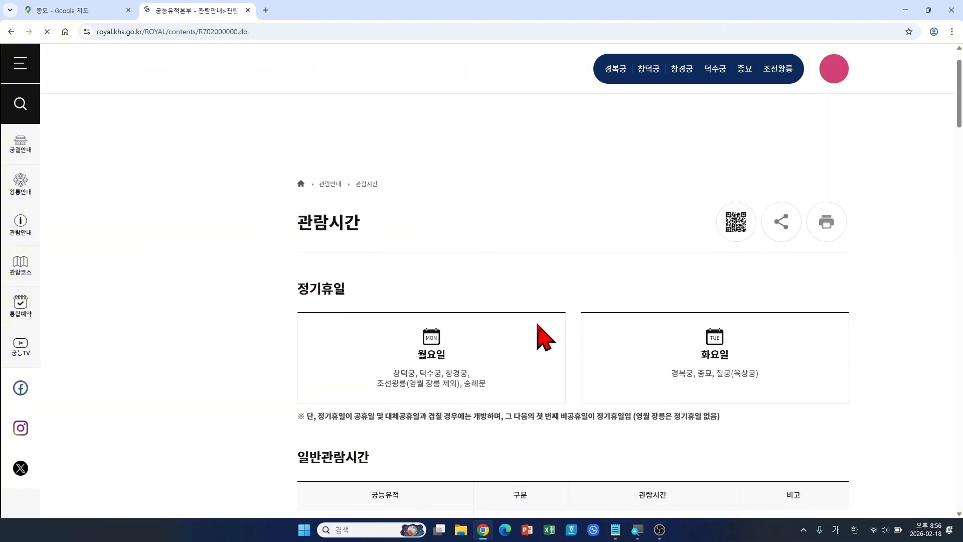
{"action": "scroll", "coordinate": [544, 337], "scroll_direction": "down", "scroll_amount": 2}
{"action": "scroll", "coordinate": [545, 337], "scroll_direction": "up", "scroll_amount": 2}
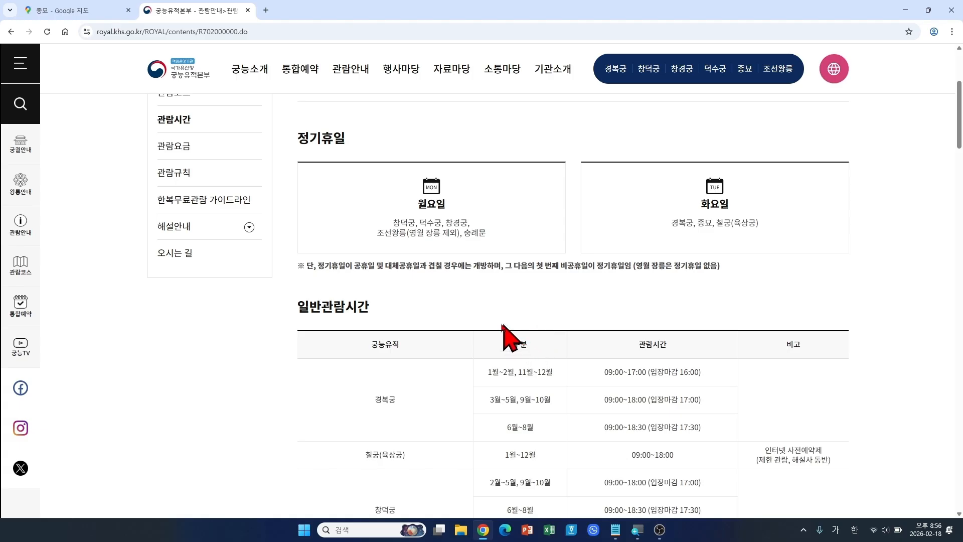
{"action": "mouse_move", "coordinate": [277, 50]}
{"action": "left_click", "coordinate": [248, 10]}
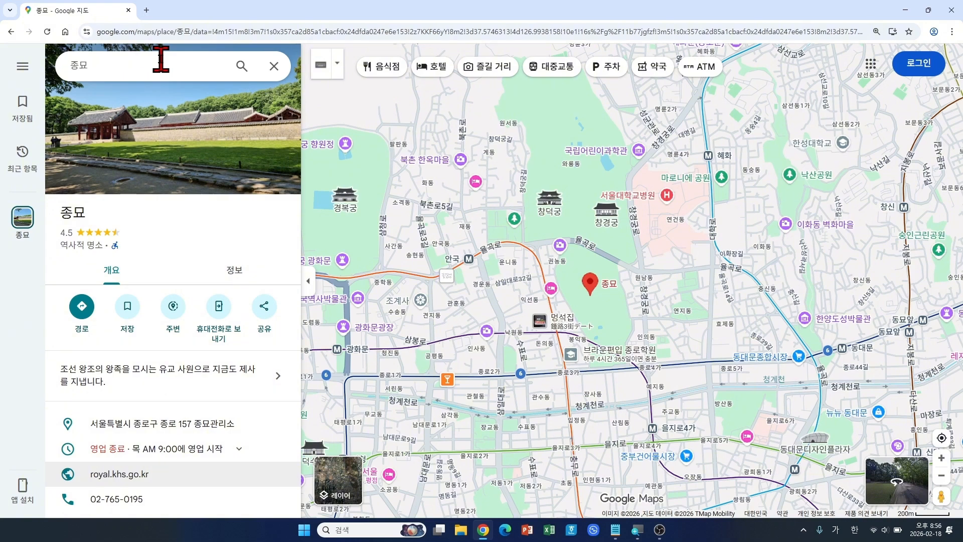
Step: Replace the 종묘 search with the address 서울 용산구 서빙고로 137
{"action": "left_click", "coordinate": [274, 66]}
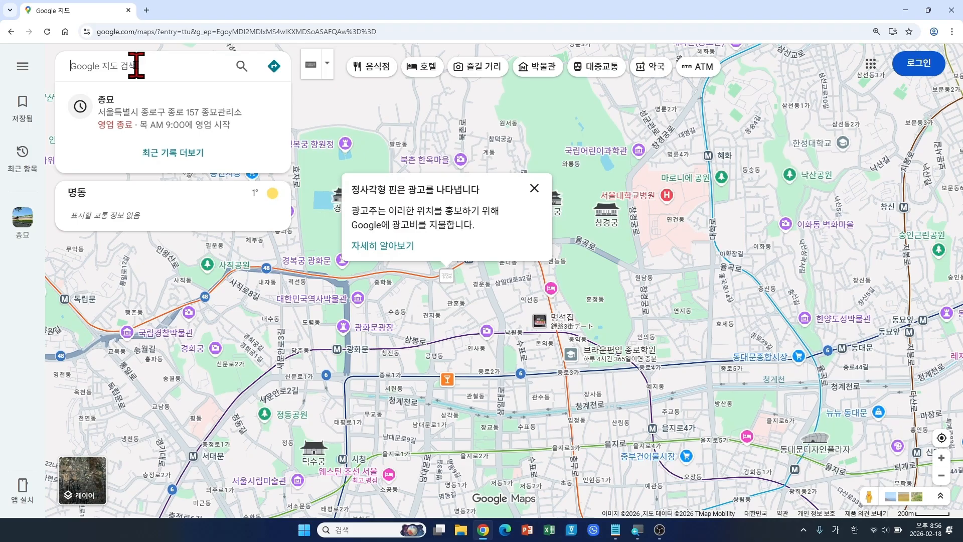
{"action": "type", "text": "서울"}
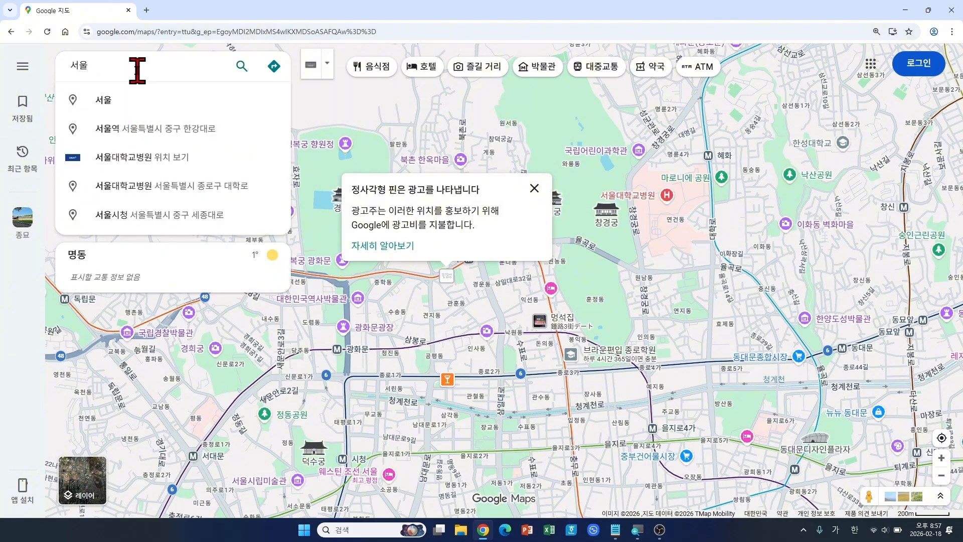
{"action": "type", "text": "용산구"}
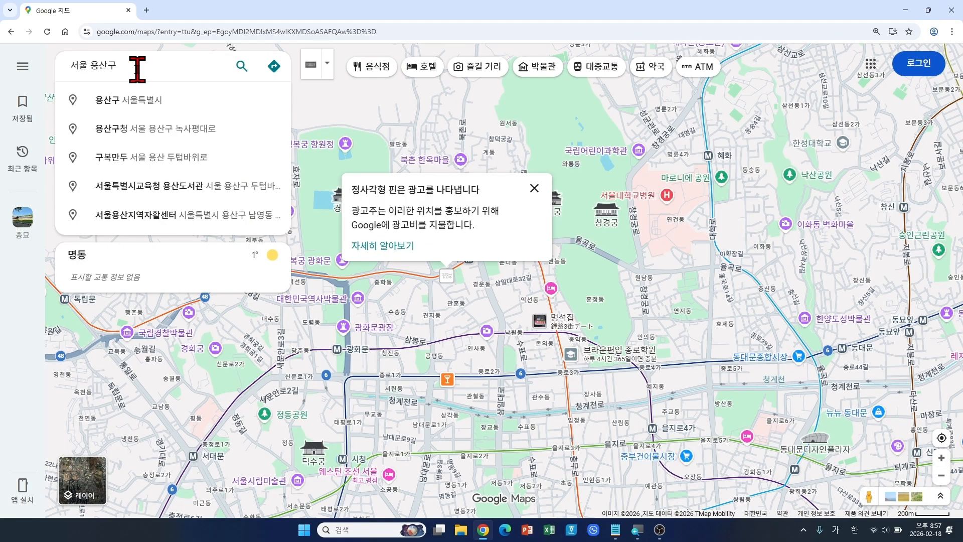
{"action": "type", "text": " 서빙ㄱ"}
{"action": "type", "text": "로 "}
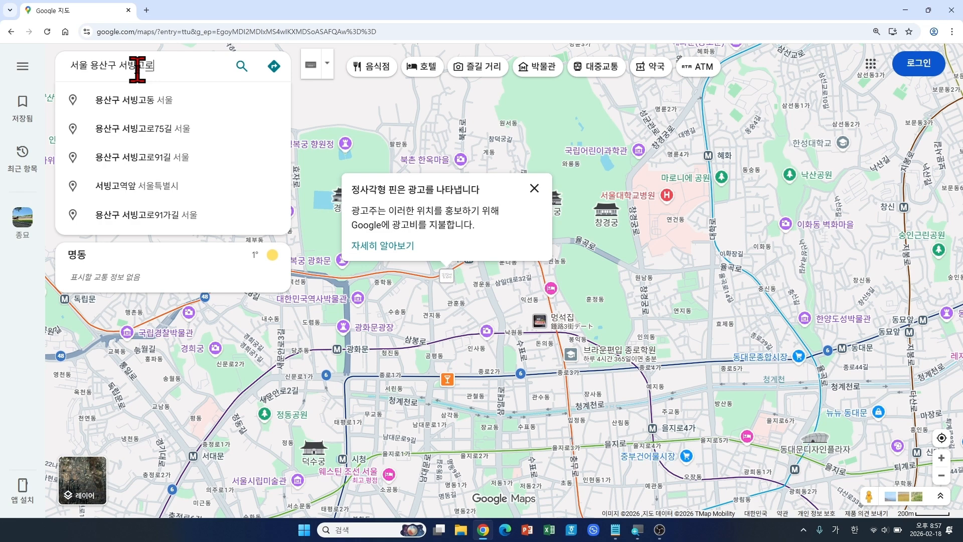
{"action": "type", "text": "137"}
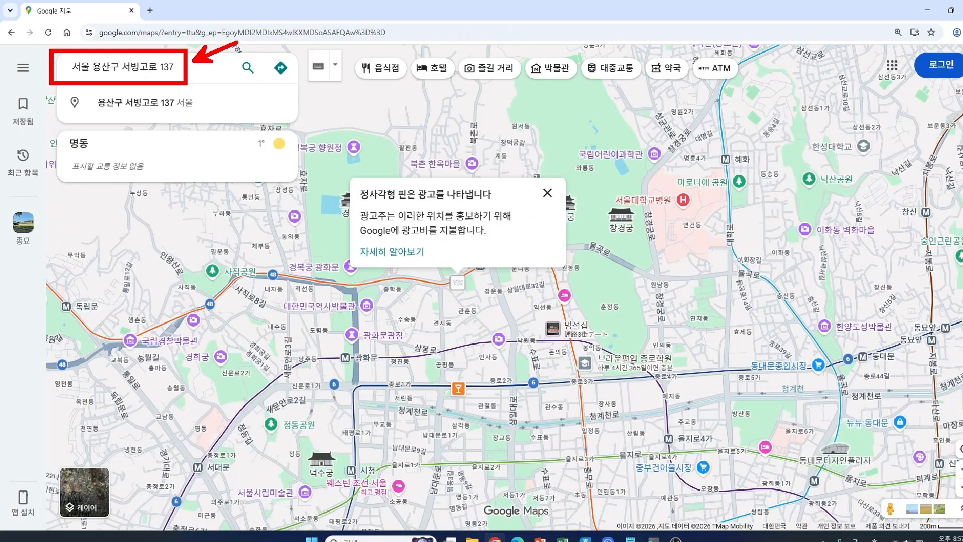
{"action": "key", "text": "Return"}
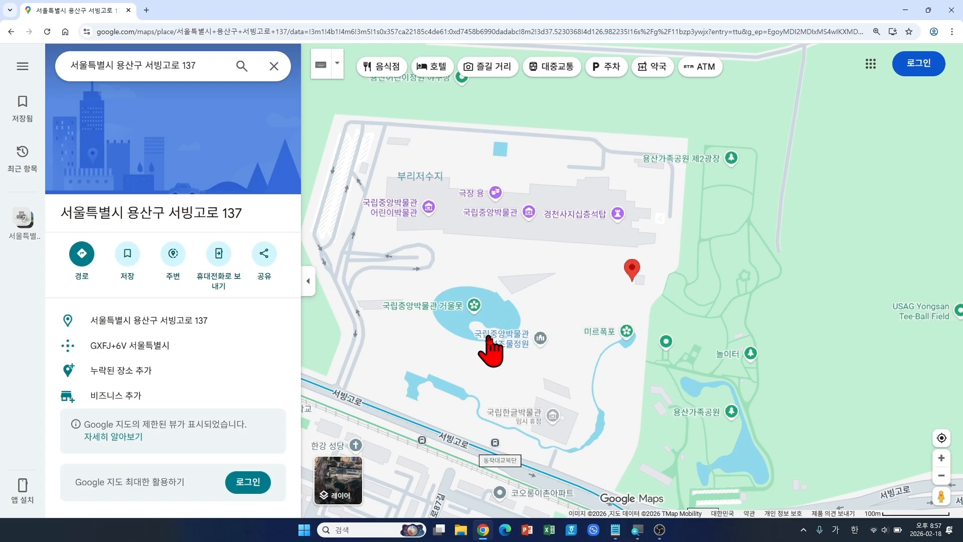
Step: Pan and zoom around the address pin to see streets south of 국립중앙박물관
{"action": "scroll", "coordinate": [490, 345], "scroll_direction": "down", "scroll_amount": 2}
{"action": "left_click_drag", "start_coordinate": [495, 372], "coordinate": [510, 342]}
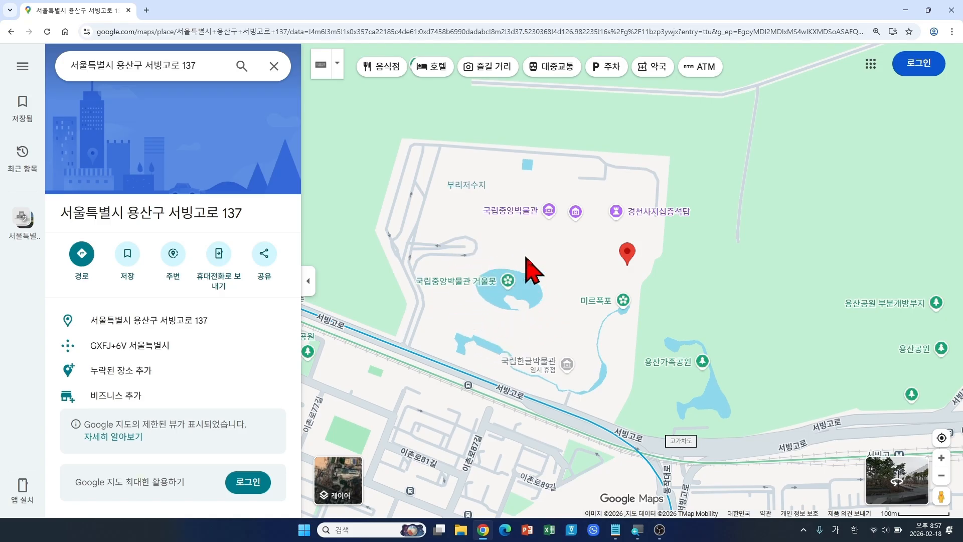
{"action": "left_click_drag", "start_coordinate": [534, 347], "coordinate": [582, 281]}
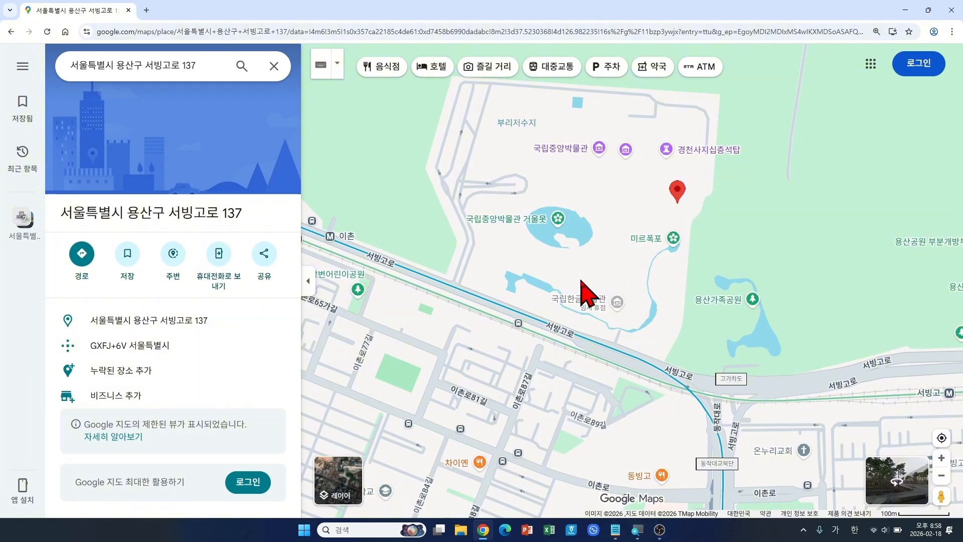
{"action": "scroll", "coordinate": [598, 282], "scroll_direction": "down", "scroll_amount": 3}
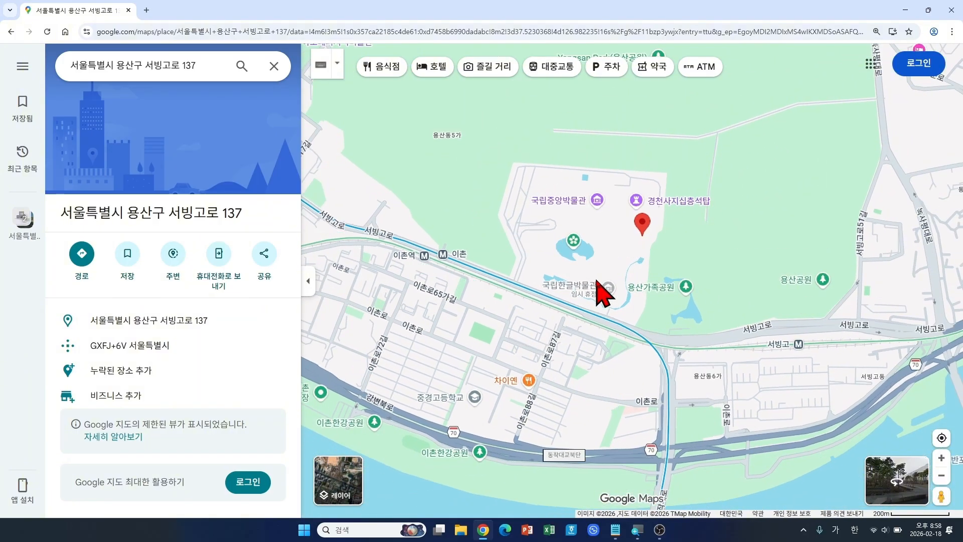
{"action": "left_click_drag", "start_coordinate": [592, 282], "coordinate": [585, 295]}
{"action": "scroll", "coordinate": [585, 300], "scroll_direction": "up", "scroll_amount": 3}
{"action": "mouse_move", "coordinate": [585, 299]}
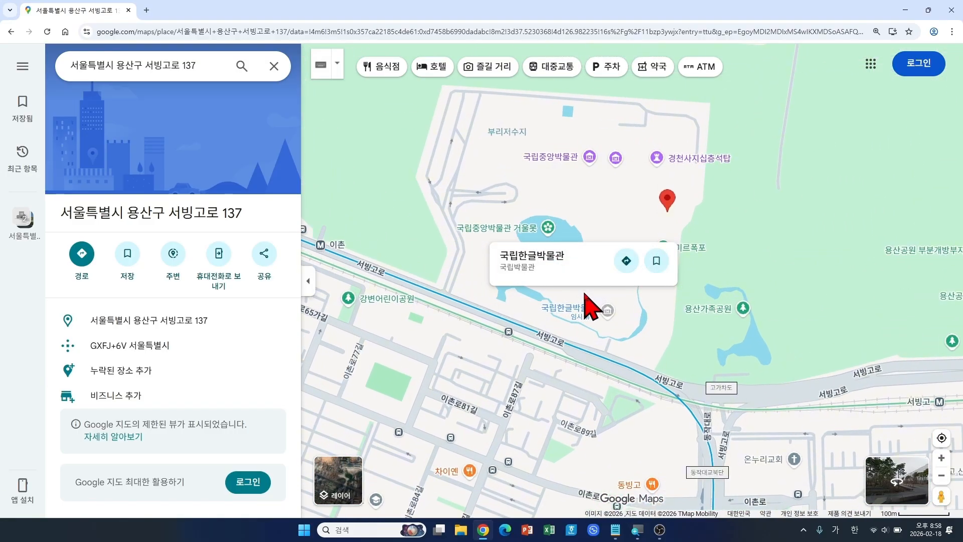
{"action": "scroll", "coordinate": [592, 306], "scroll_direction": "down", "scroll_amount": 1}
{"action": "scroll", "coordinate": [585, 294], "scroll_direction": "down", "scroll_amount": 1}
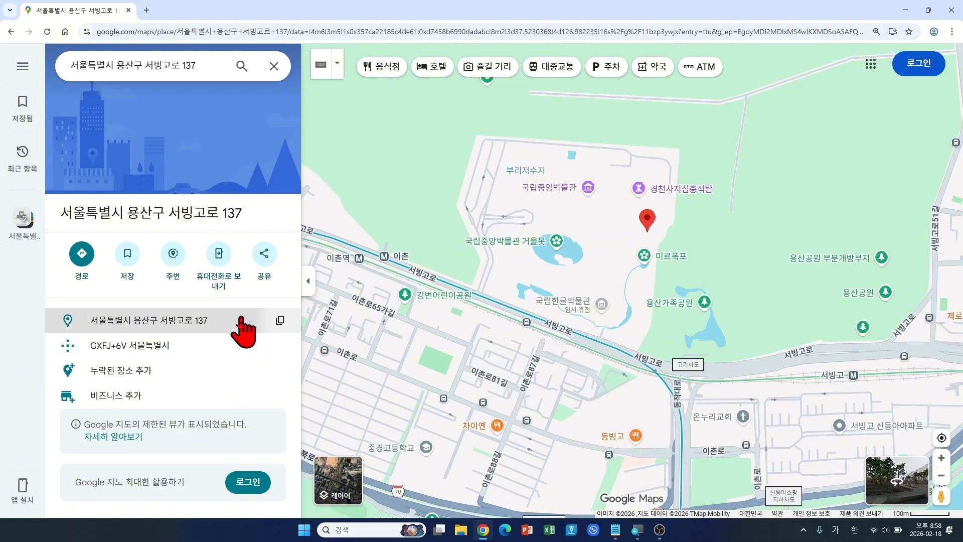
Step: View the museum buildings, the pond, 서빙고로 and the green area west of the grounds
{"action": "mouse_move", "coordinate": [237, 352]}
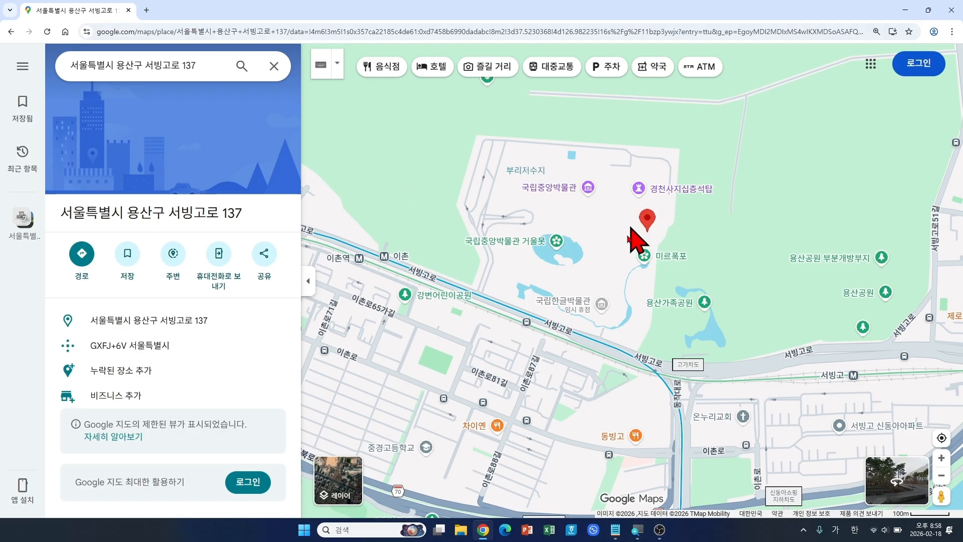
{"action": "scroll", "coordinate": [567, 271], "scroll_direction": "up", "scroll_amount": 3}
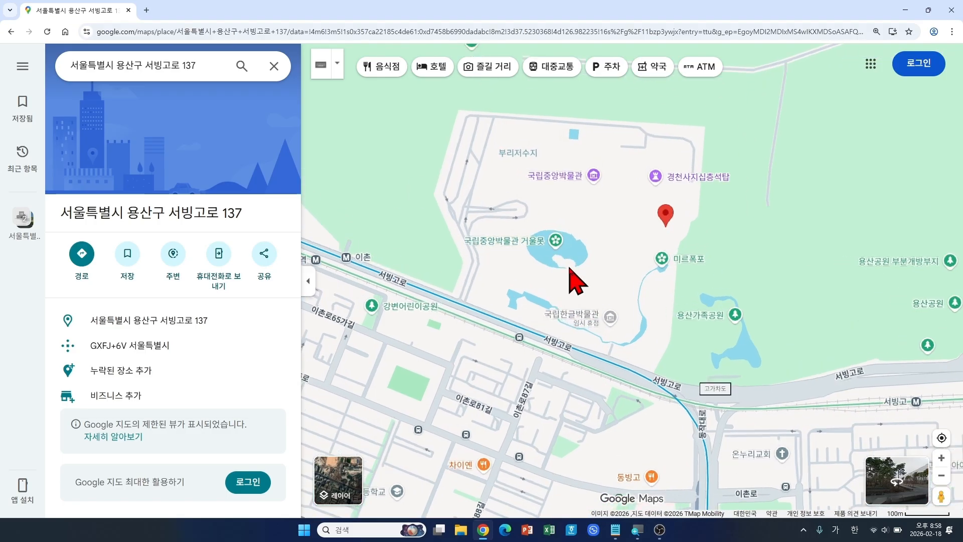
{"action": "left_click_drag", "start_coordinate": [543, 175], "coordinate": [544, 246]}
{"action": "scroll", "coordinate": [499, 196], "scroll_direction": "up", "scroll_amount": 1}
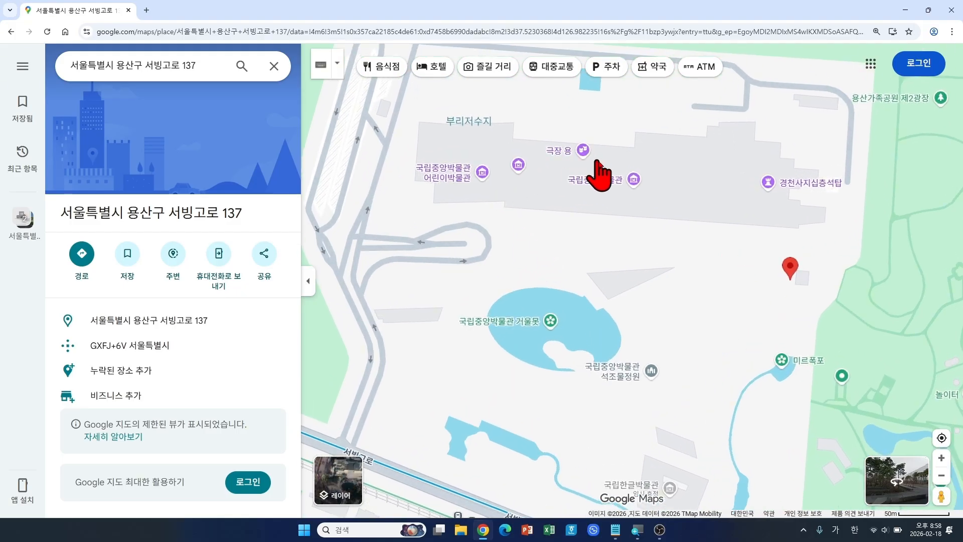
{"action": "left_click_drag", "start_coordinate": [758, 369], "coordinate": [722, 266]}
{"action": "left_click_drag", "start_coordinate": [534, 419], "coordinate": [571, 351]}
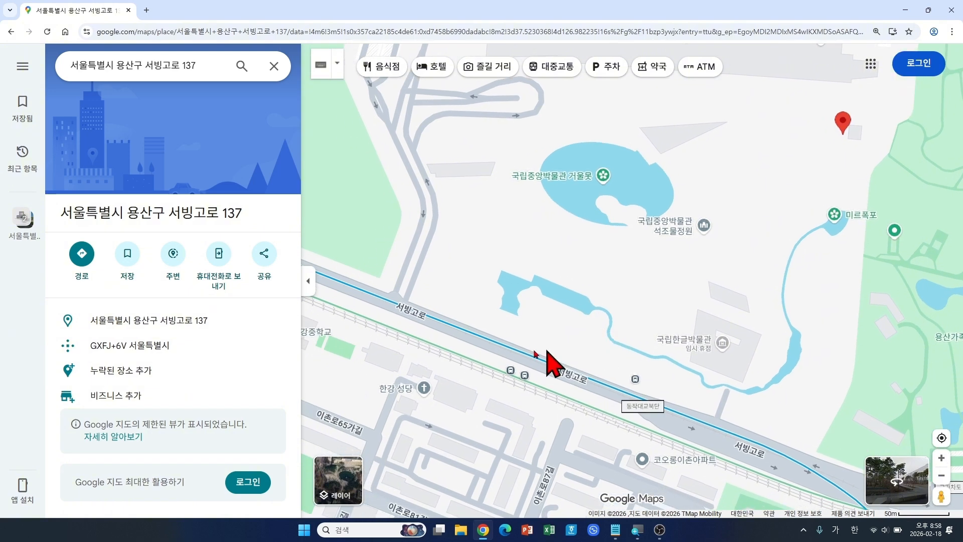
{"action": "left_click_drag", "start_coordinate": [411, 297], "coordinate": [451, 281]}
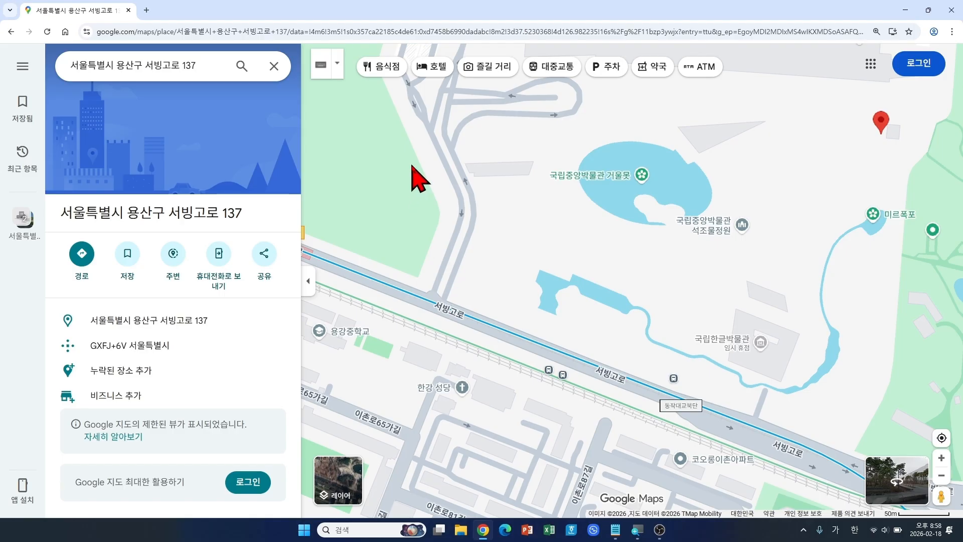
{"action": "left_click_drag", "start_coordinate": [507, 178], "coordinate": [408, 225]}
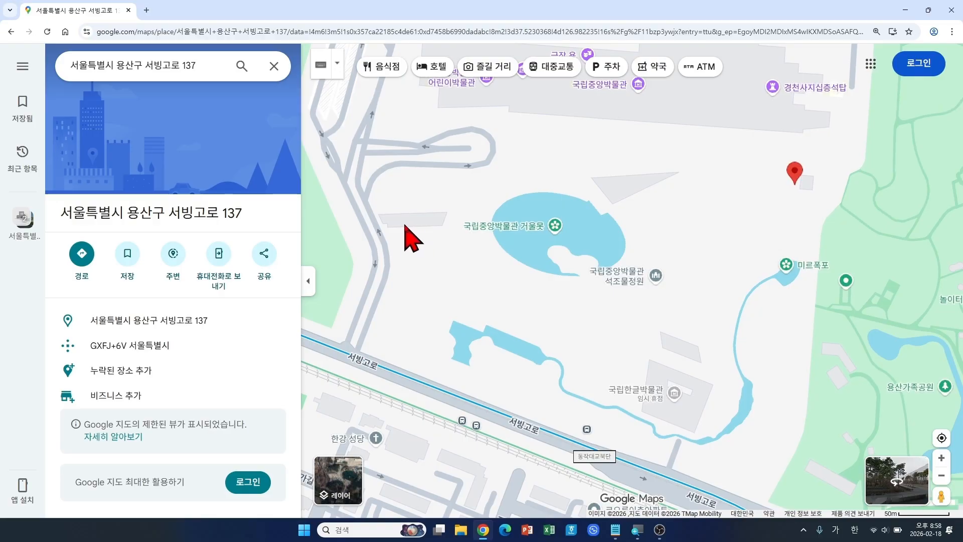
{"action": "scroll", "coordinate": [546, 244], "scroll_direction": "down", "scroll_amount": 2}
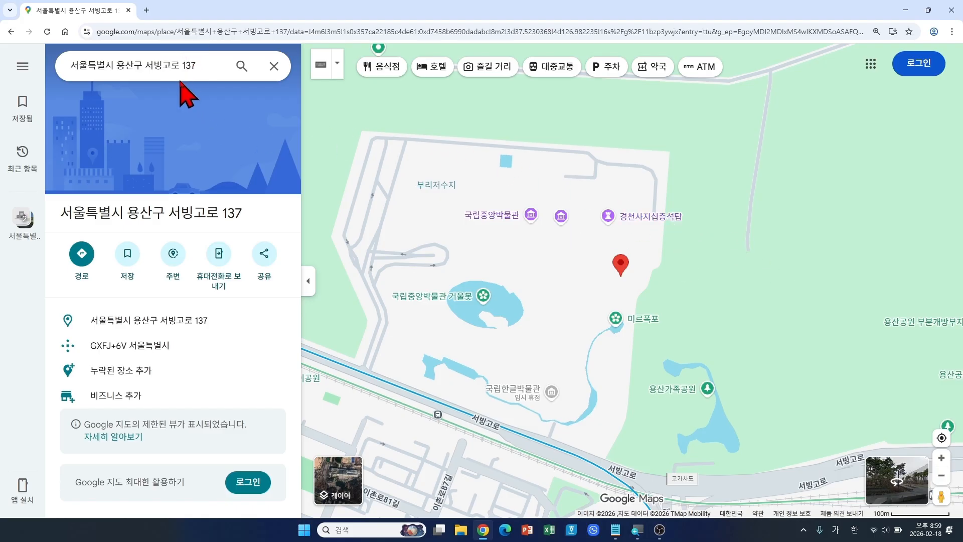
Step: Clear the 서빙고로 137 address and switch to 경로 directions mode
{"action": "left_click", "coordinate": [274, 66]}
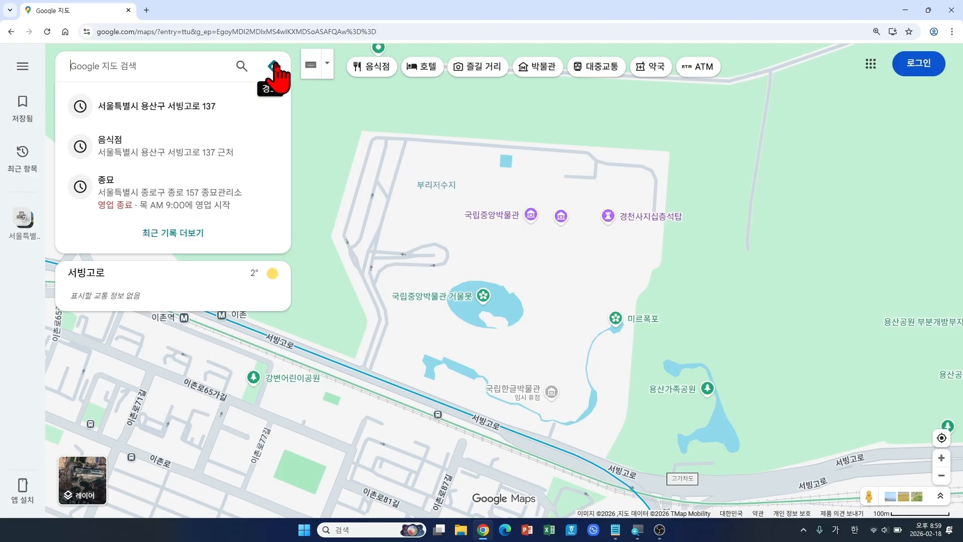
{"action": "left_click", "coordinate": [273, 69]}
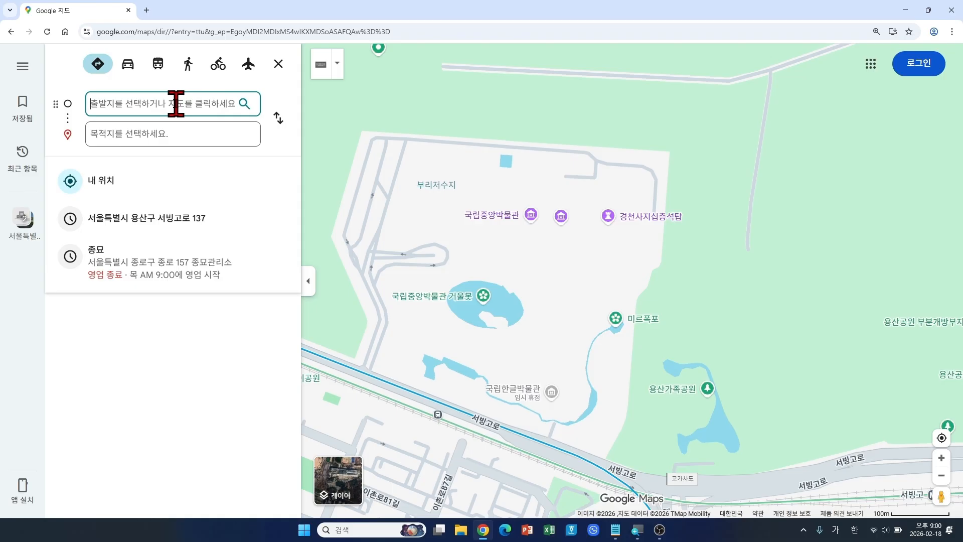
Step: Set 명동 as the start and N서울타워 as the destination
{"action": "type", "text": "명동"}
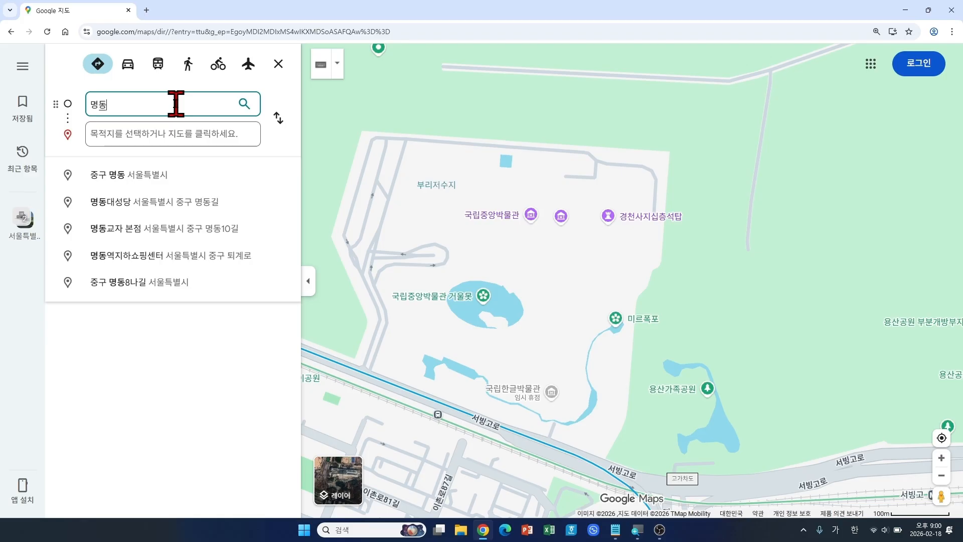
{"action": "key", "text": "Return"}
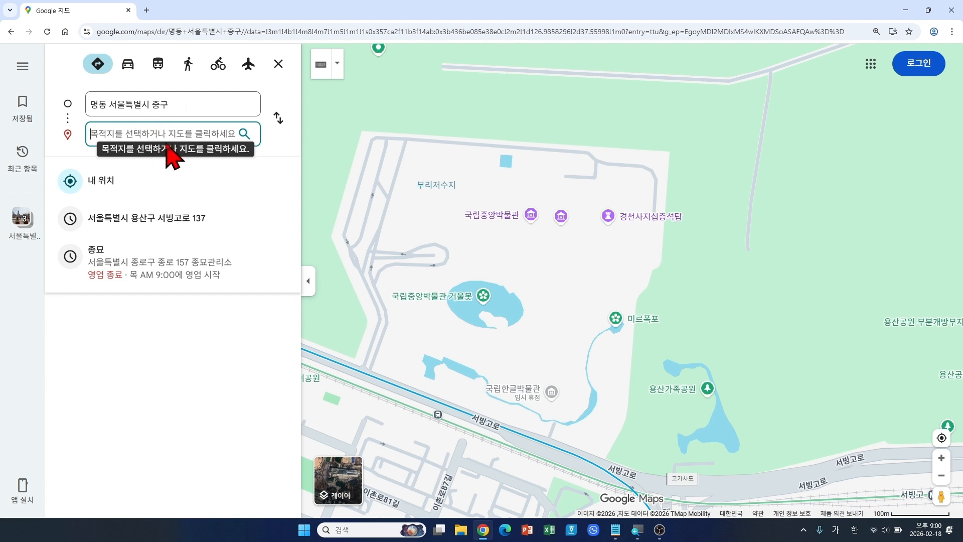
{"action": "type", "text": "남산탕"}
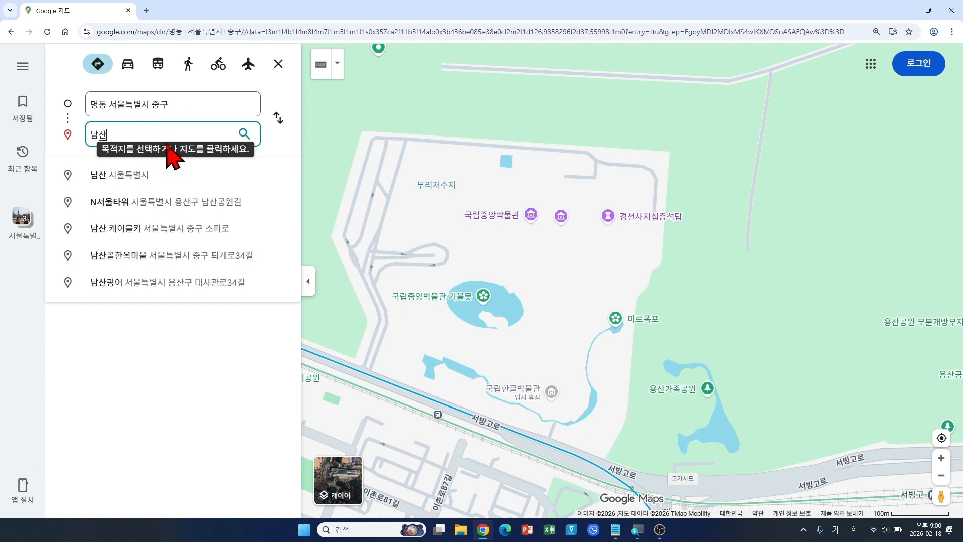
{"action": "type", "text": "워"}
{"action": "key", "text": "Return"}
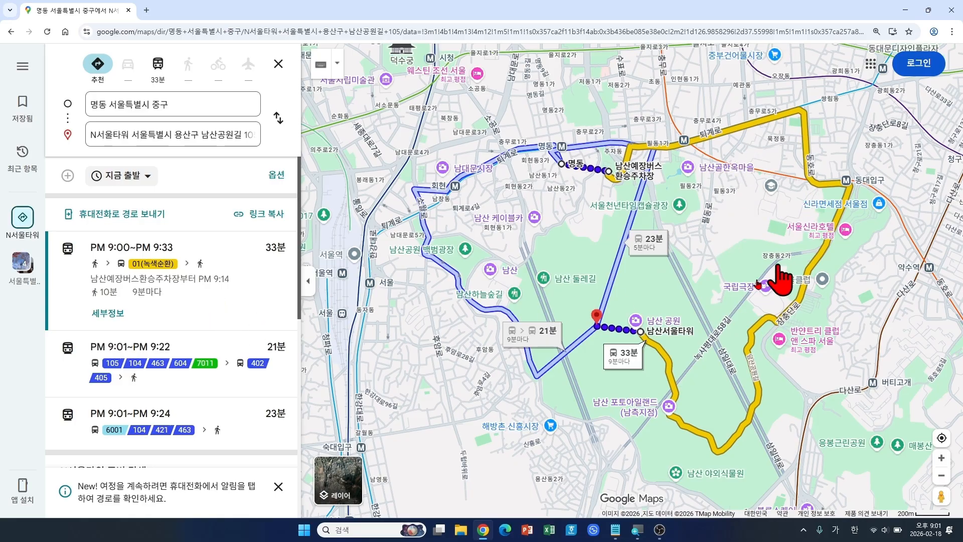
Step: Show the 21-minute transit route from 명동 to N서울타워 on the map
{"action": "left_click", "coordinate": [217, 277]}
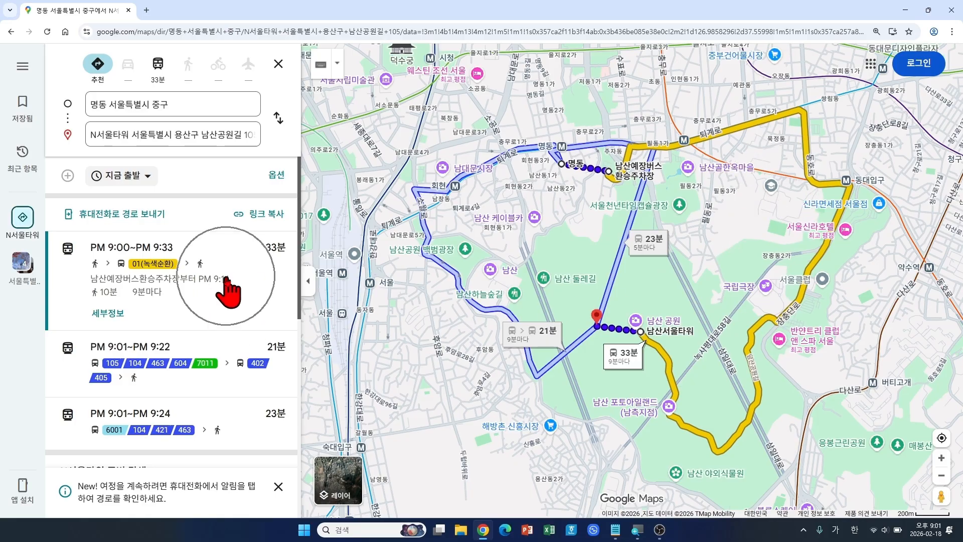
{"action": "left_click", "coordinate": [220, 386]}
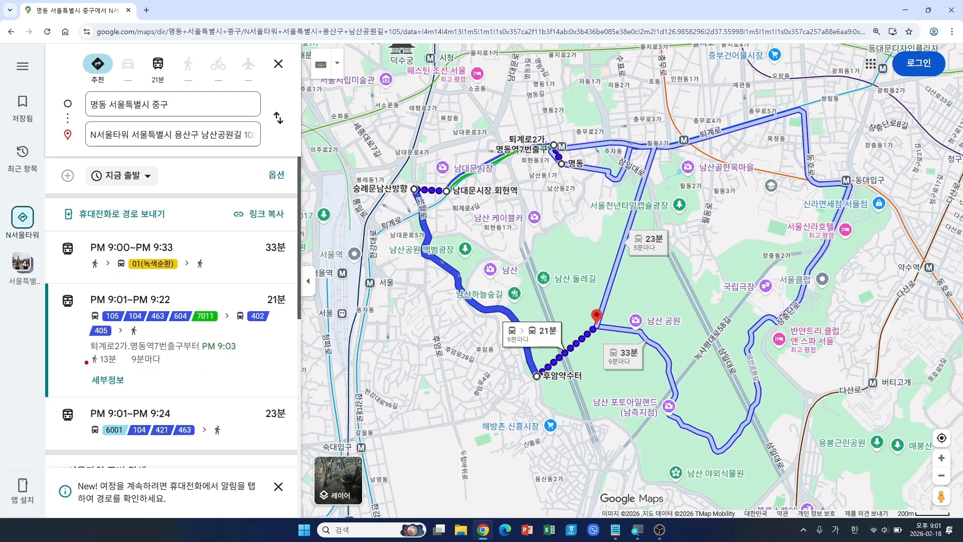
{"action": "left_click_drag", "start_coordinate": [82, 351], "coordinate": [120, 369]}
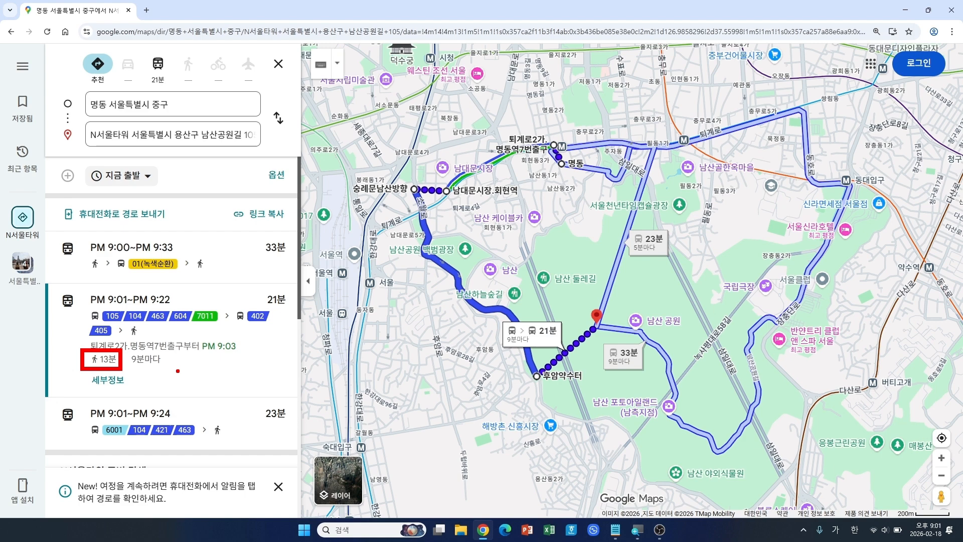
{"action": "key", "text": "Escape"}
{"action": "scroll", "coordinate": [172, 394], "scroll_direction": "down", "scroll_amount": 1}
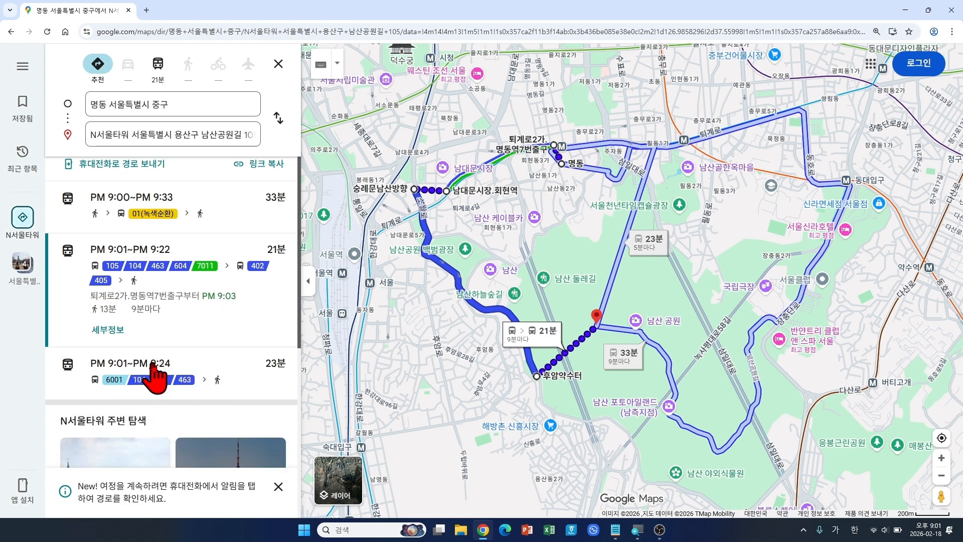
Step: Switch to the 23분 route (PM 9:01–9:24) on buses 6001, 104, 421 or 463
{"action": "left_click", "coordinate": [161, 365]}
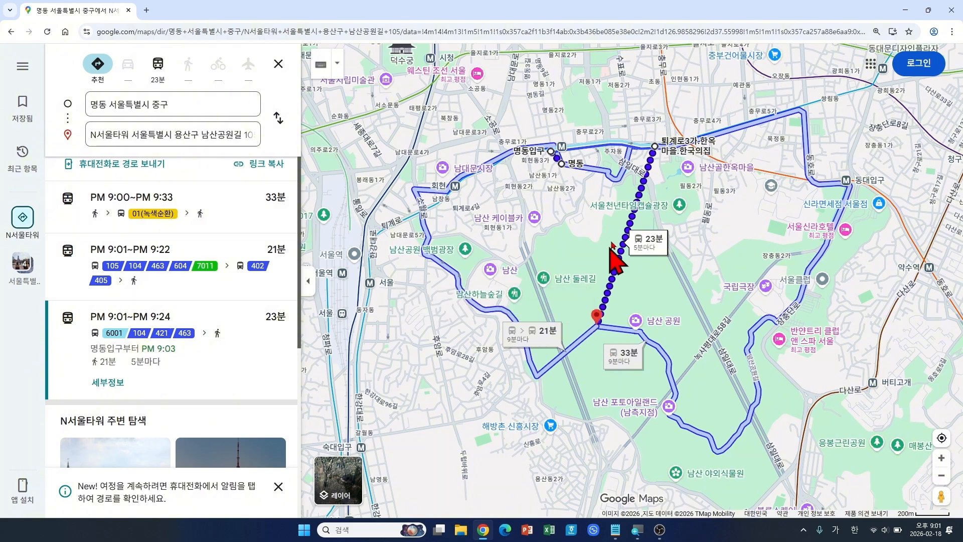
{"action": "mouse_move", "coordinate": [624, 234]}
{"action": "scroll", "coordinate": [177, 352], "scroll_direction": "up", "scroll_amount": 1}
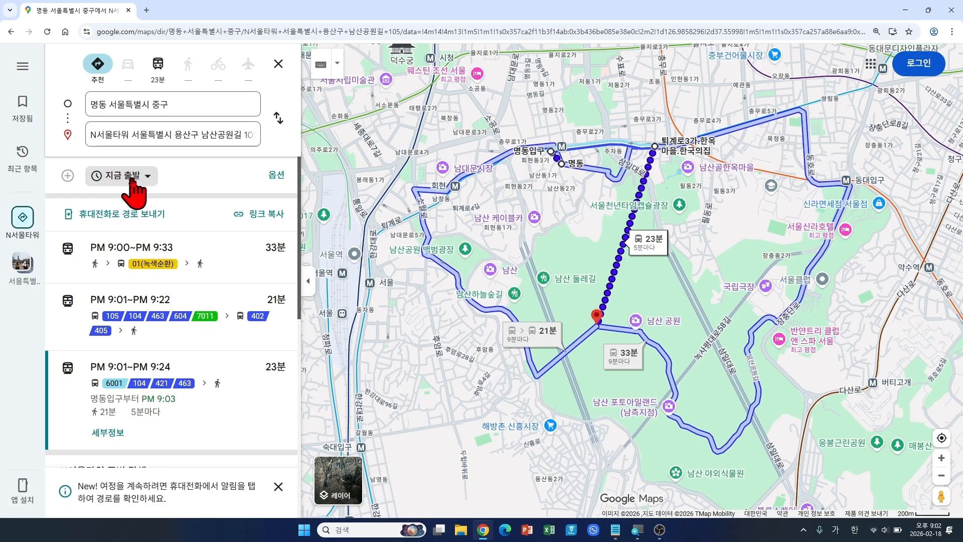
Step: Change 지금 출발 to a 출발시간 of 오전 9:00
{"action": "left_click", "coordinate": [131, 177]}
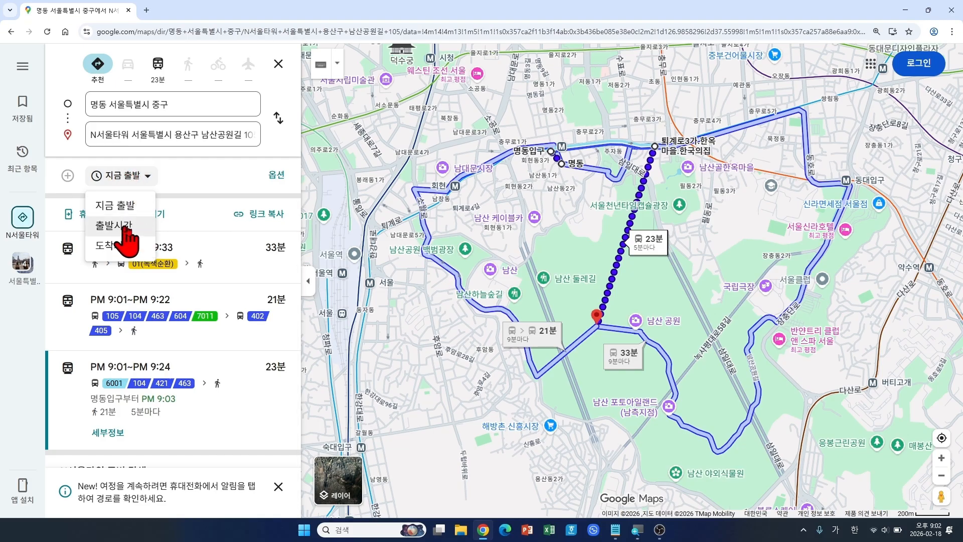
{"action": "left_click", "coordinate": [142, 228]}
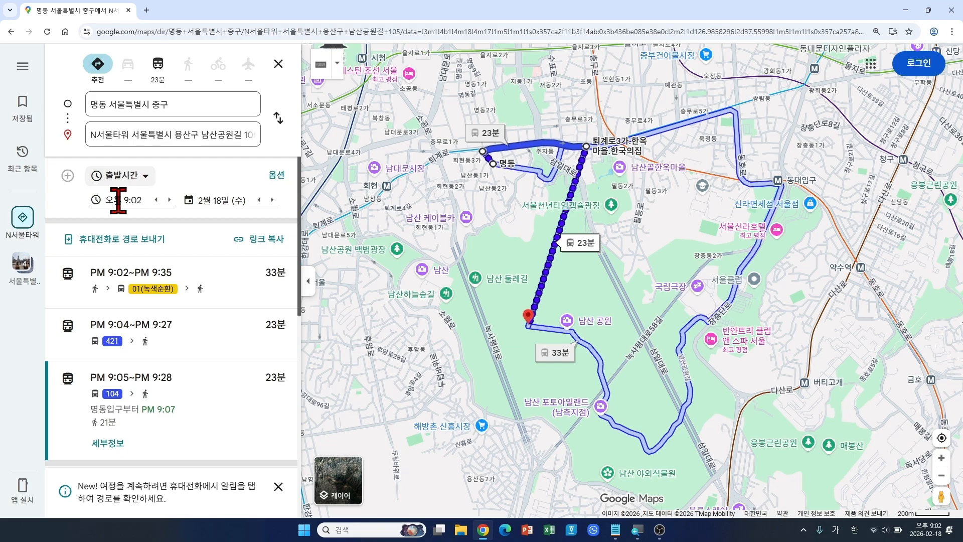
{"action": "left_click", "coordinate": [119, 200]}
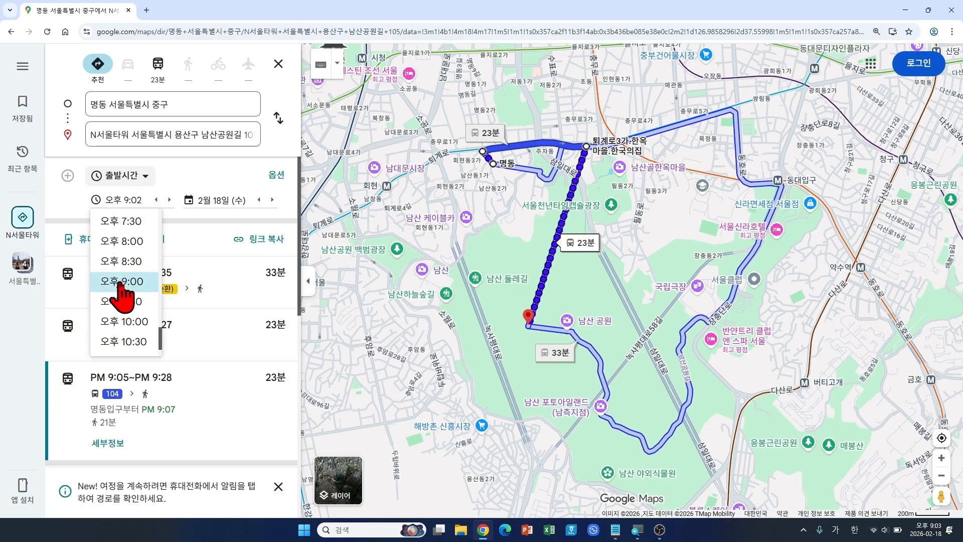
{"action": "scroll", "coordinate": [128, 248], "scroll_direction": "up", "scroll_amount": 5}
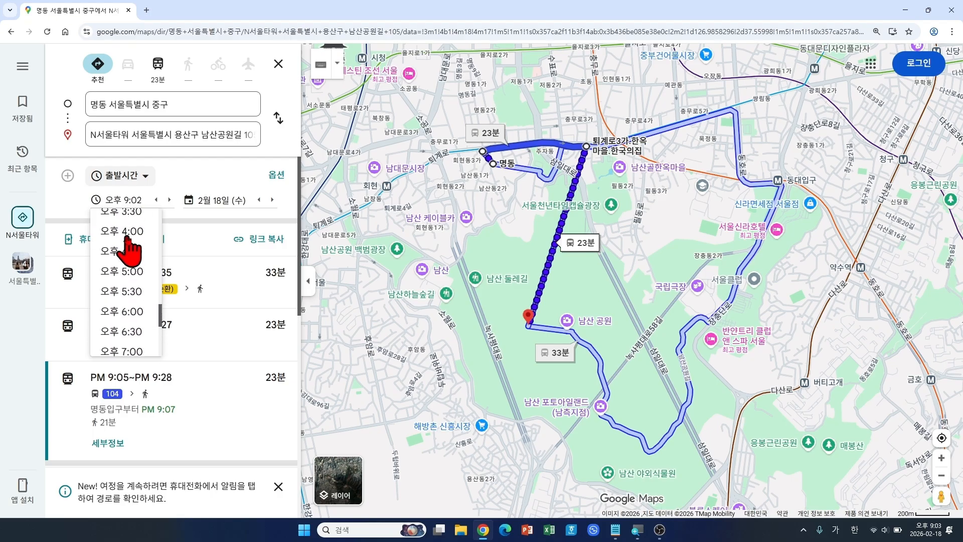
{"action": "scroll", "coordinate": [125, 279], "scroll_direction": "up", "scroll_amount": 6}
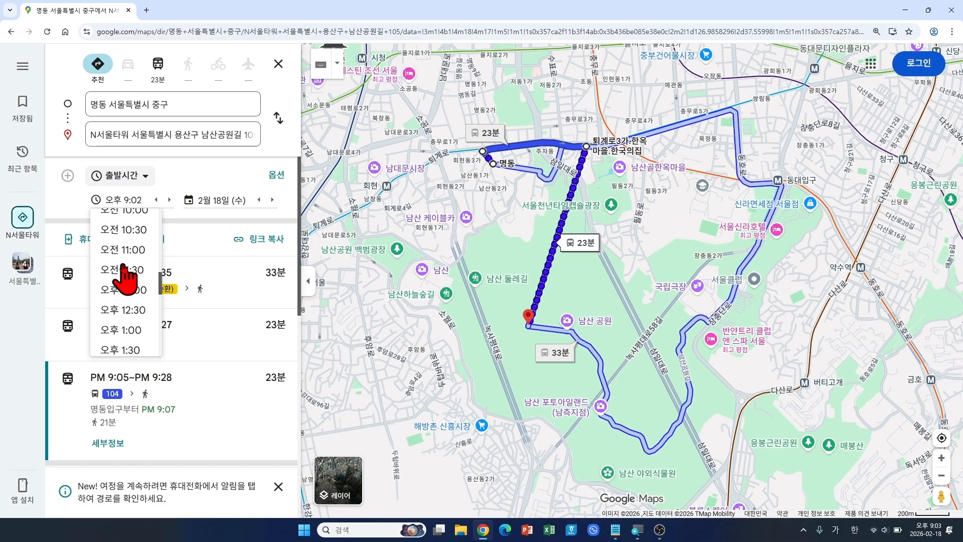
{"action": "scroll", "coordinate": [123, 266], "scroll_direction": "down", "scroll_amount": 2}
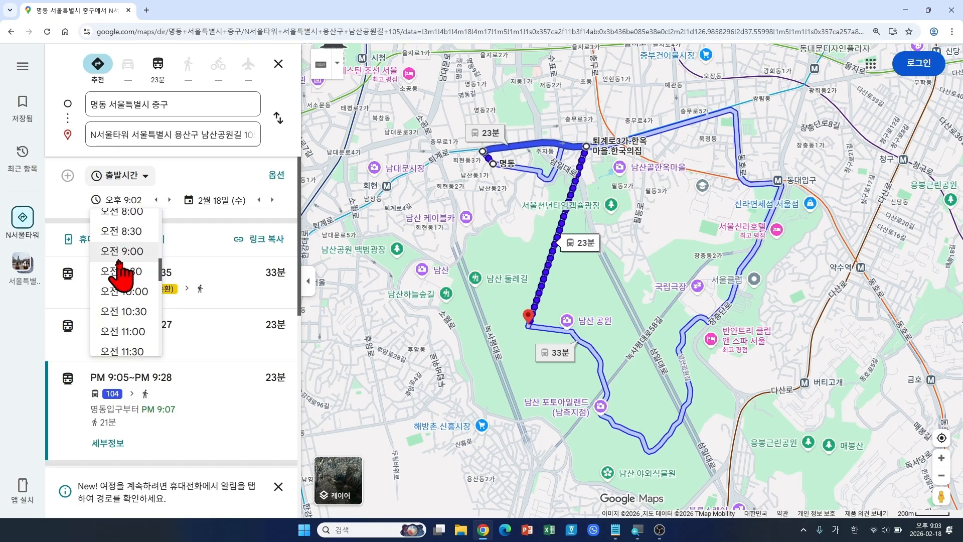
{"action": "left_click", "coordinate": [152, 252]}
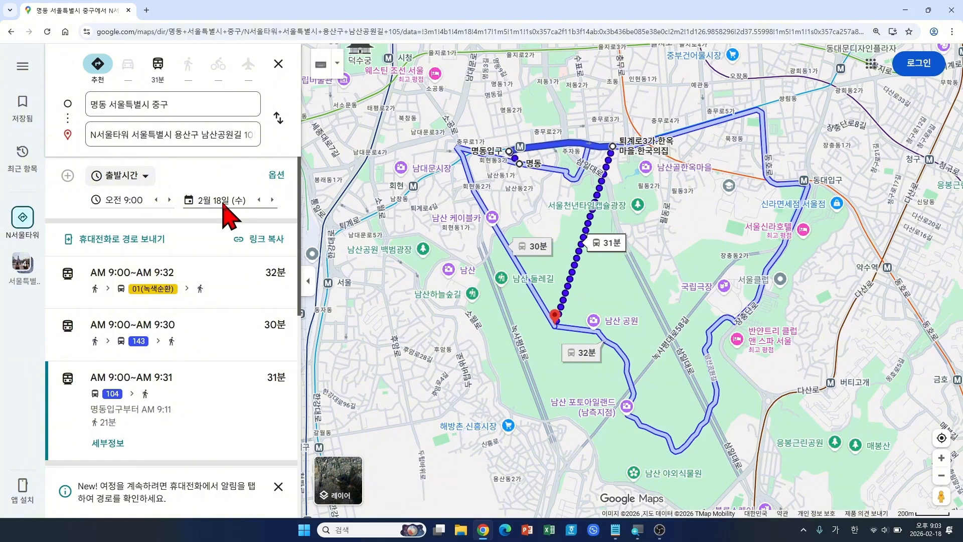
{"action": "left_click", "coordinate": [223, 201]}
Step: Pick 21 in the February 2026 calendar to travel on 2월 21일 (토)
{"action": "left_click", "coordinate": [222, 201]}
{"action": "left_click", "coordinate": [224, 203]}
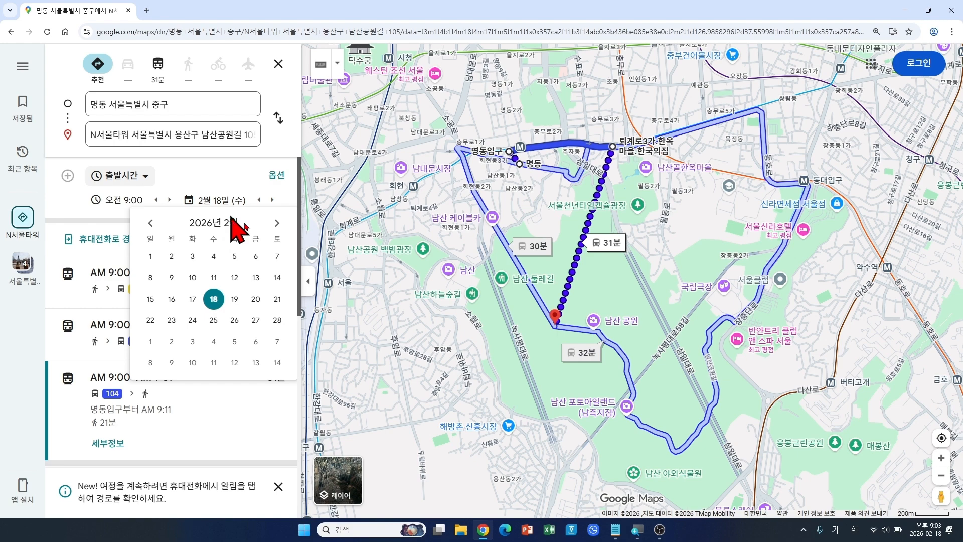
{"action": "left_click", "coordinate": [277, 299]}
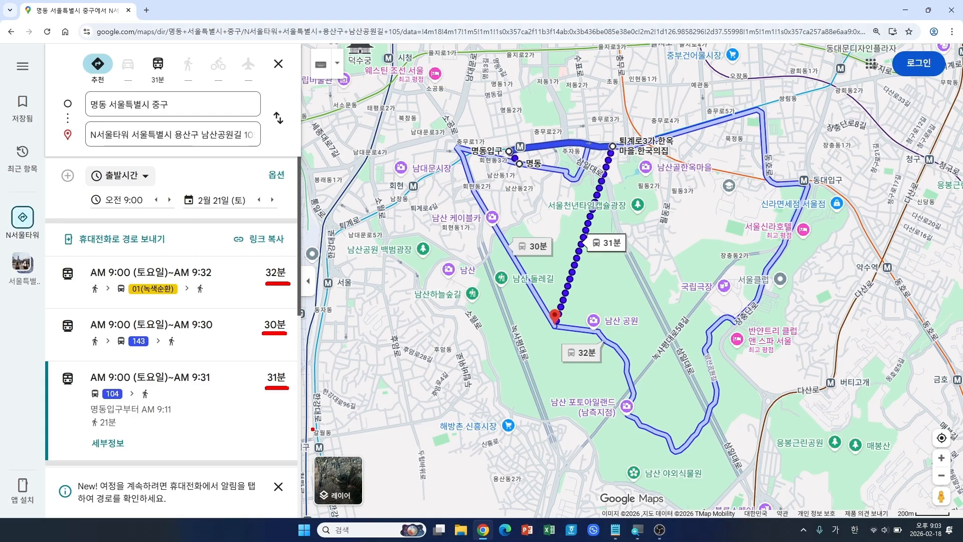
Step: Select the top 32분 route (AM 9:00–9:32) using bus 01(녹색순환)
{"action": "left_click", "coordinate": [183, 281]}
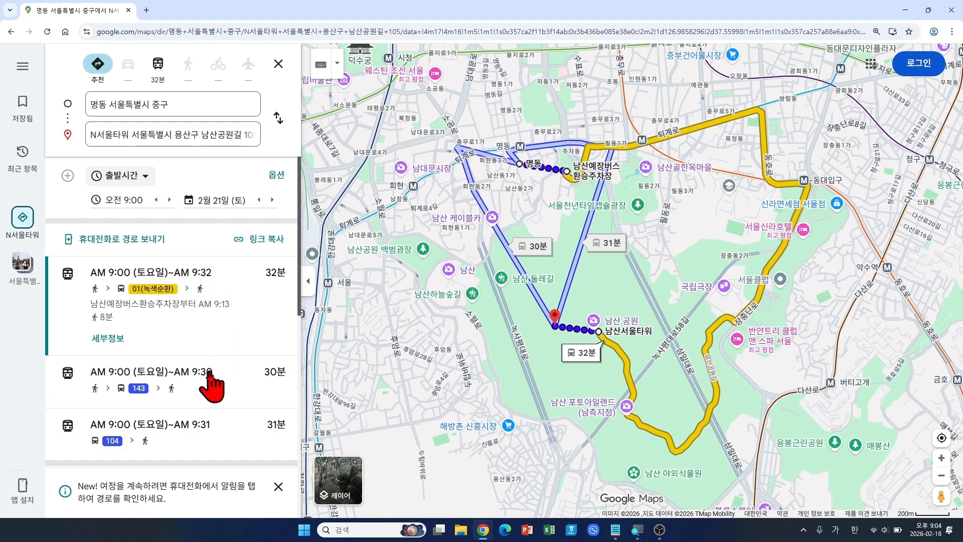
Step: Open the 32분 route's details and check the 290-metre walking step
{"action": "left_click", "coordinate": [108, 340]}
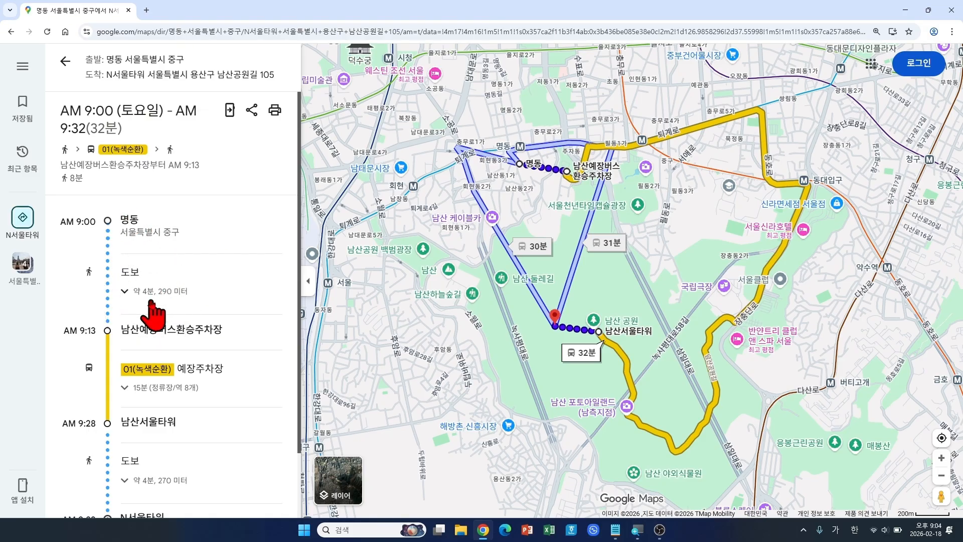
{"action": "left_click", "coordinate": [125, 291]}
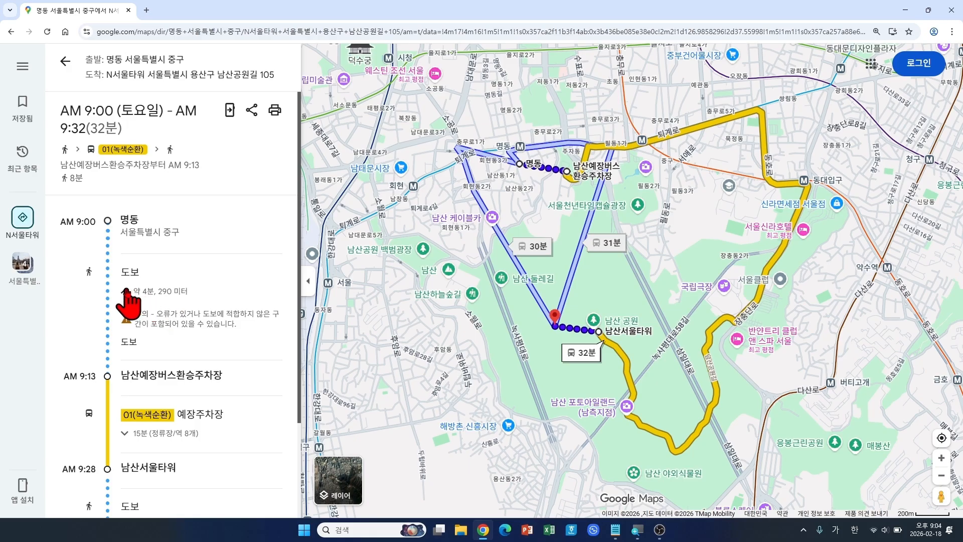
{"action": "left_click", "coordinate": [126, 291]}
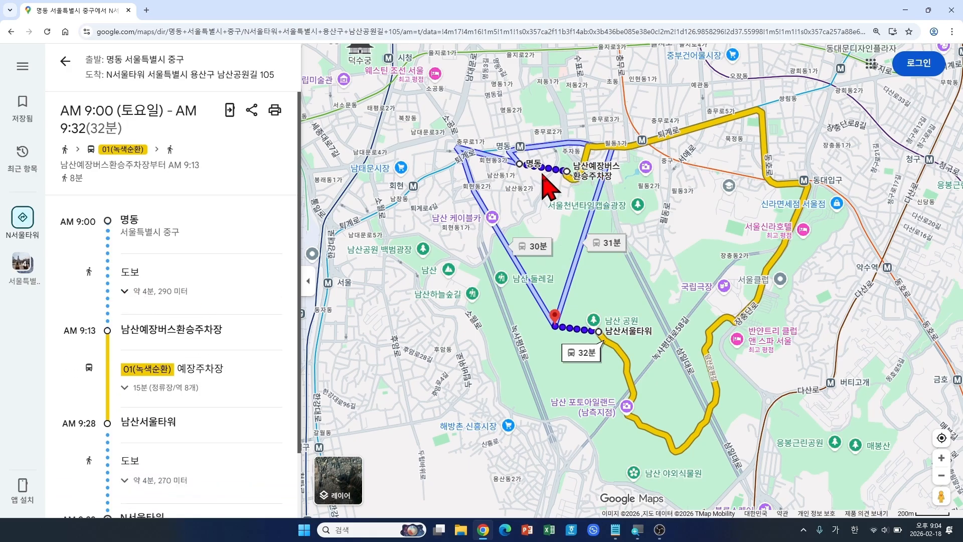
{"action": "scroll", "coordinate": [543, 174], "scroll_direction": "up", "scroll_amount": 2}
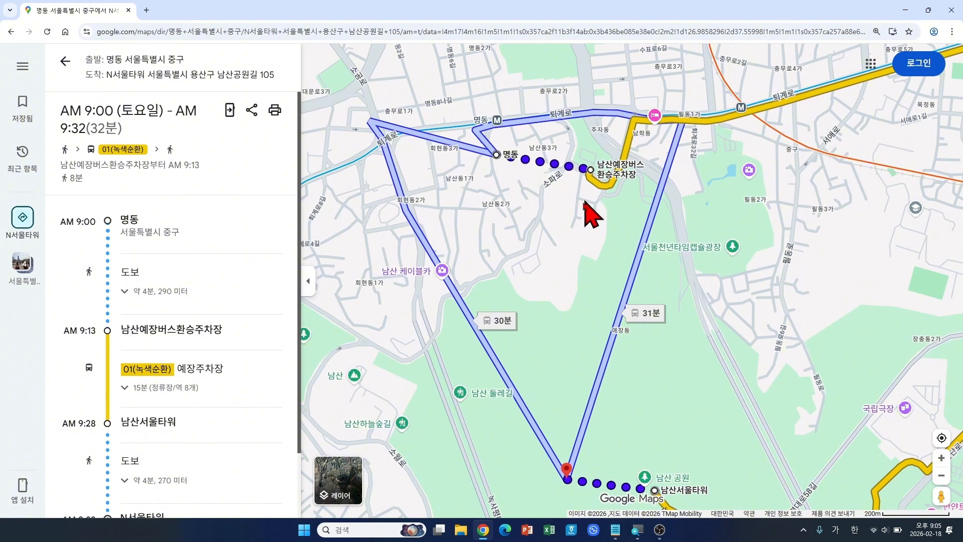
{"action": "scroll", "coordinate": [583, 219], "scroll_direction": "up", "scroll_amount": 1}
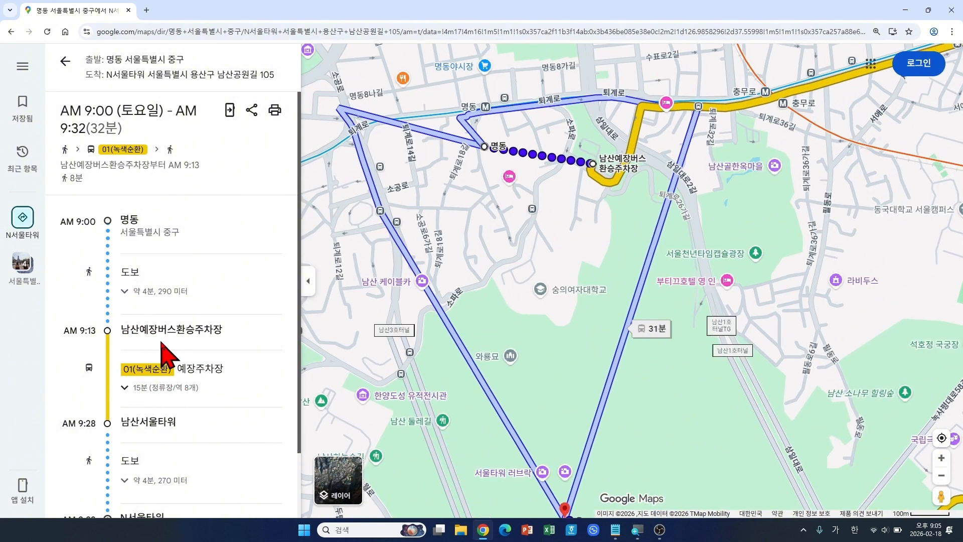
{"action": "scroll", "coordinate": [161, 349], "scroll_direction": "down", "scroll_amount": 1}
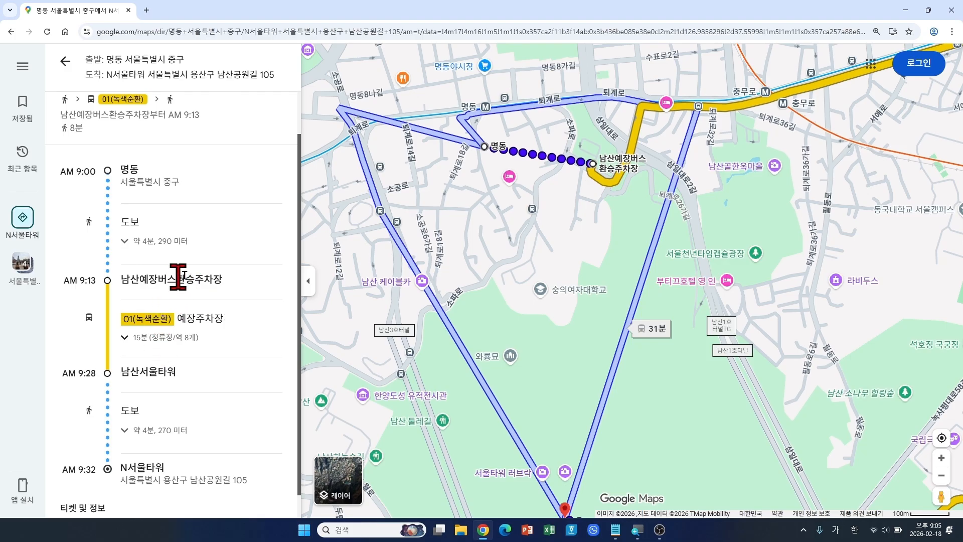
{"action": "scroll", "coordinate": [151, 347], "scroll_direction": "down", "scroll_amount": 1}
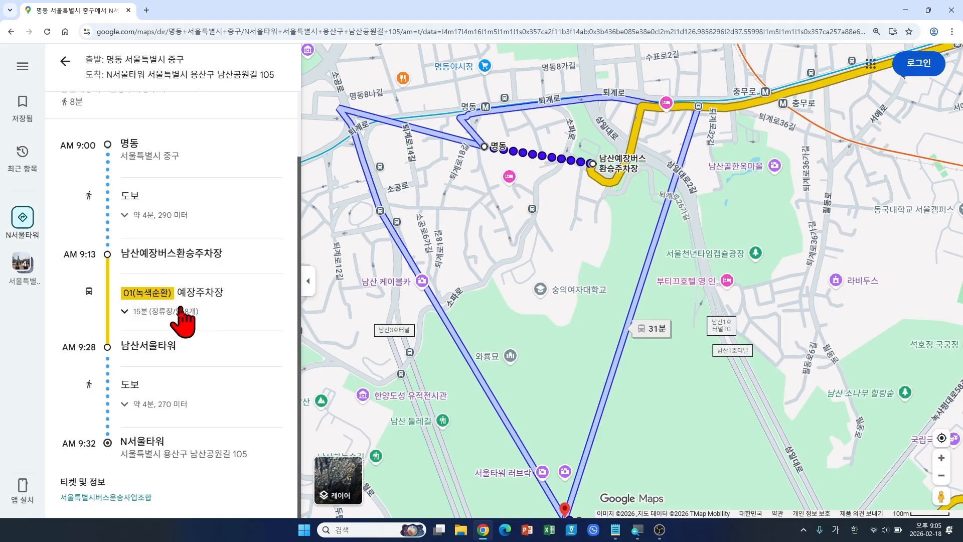
Step: Expand bus 01's list of 8 intermediate stops and their times
{"action": "left_click", "coordinate": [125, 312]}
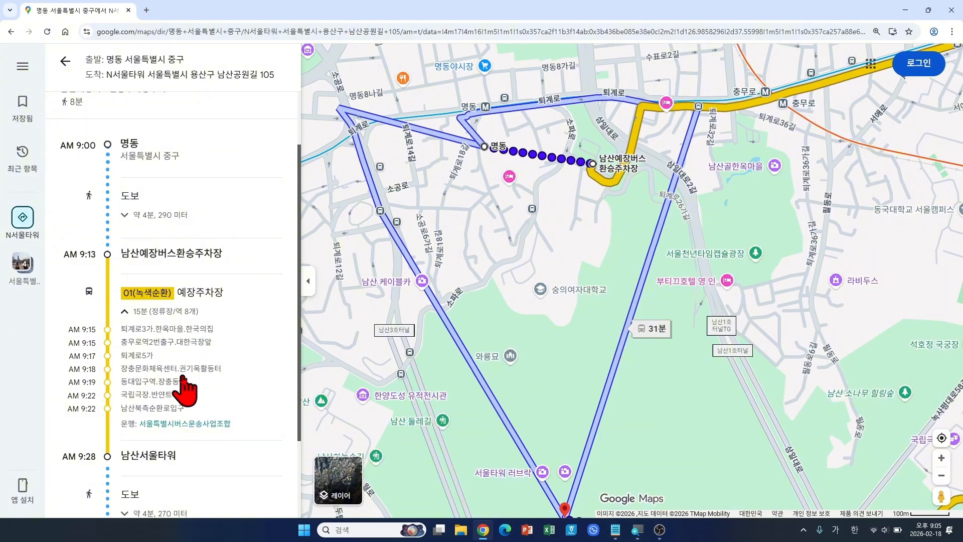
{"action": "scroll", "coordinate": [181, 392], "scroll_direction": "down", "scroll_amount": 2}
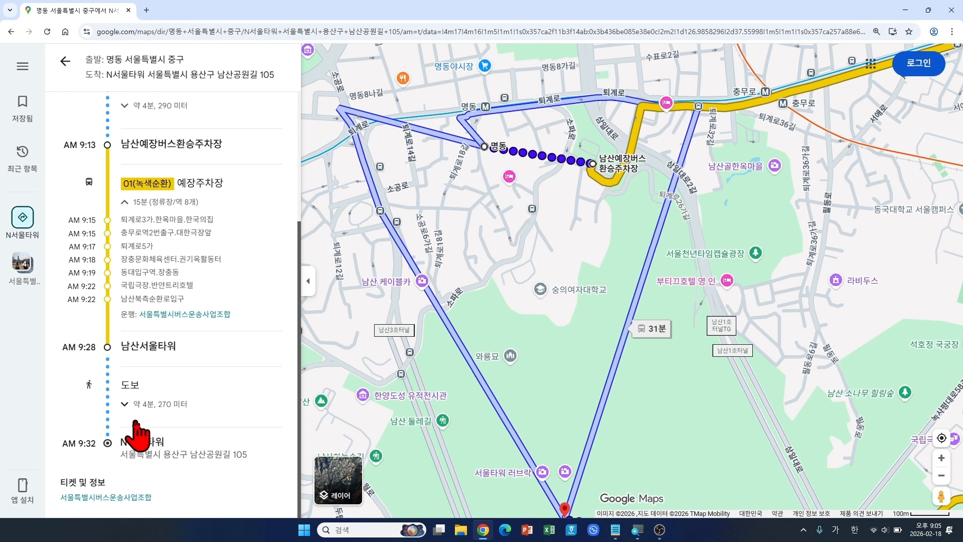
{"action": "scroll", "coordinate": [137, 431], "scroll_direction": "up", "scroll_amount": 3}
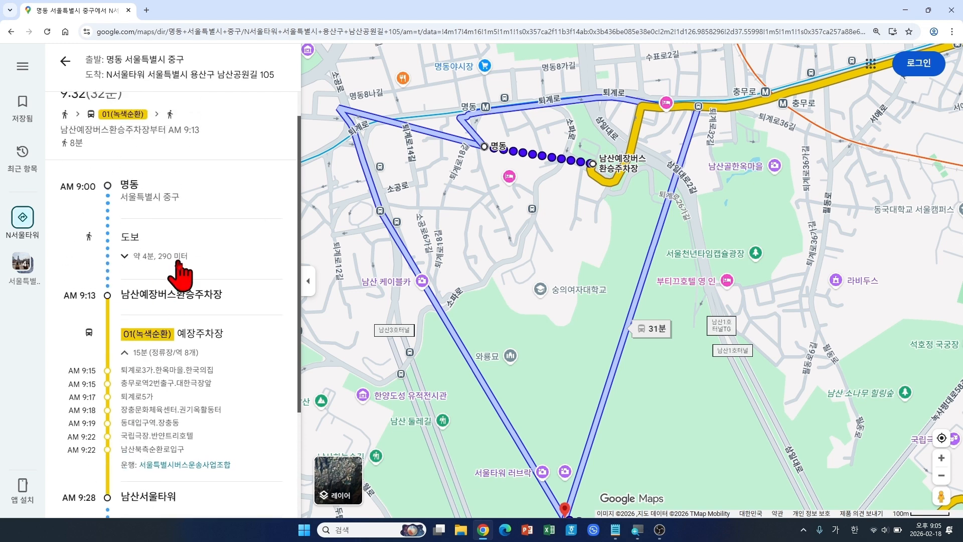
{"action": "scroll", "coordinate": [179, 273], "scroll_direction": "up", "scroll_amount": 1}
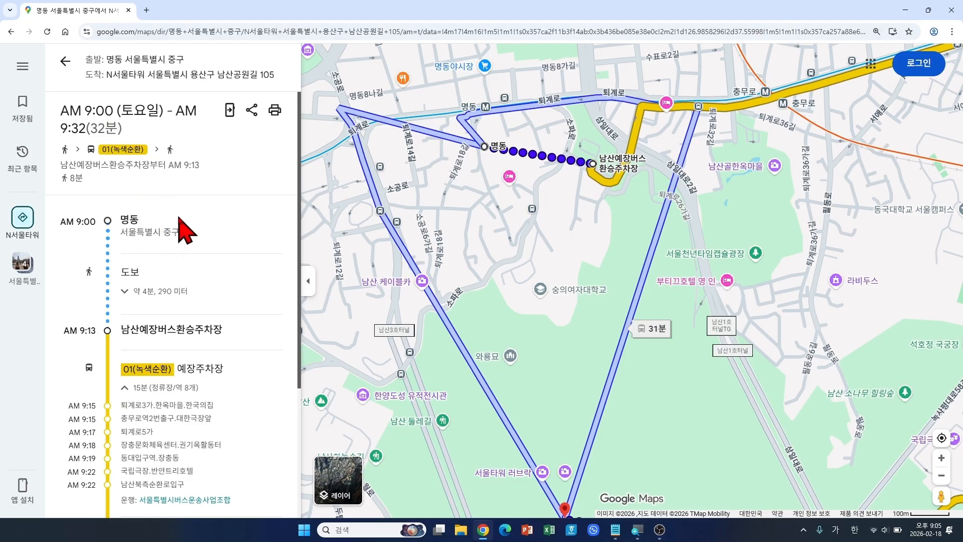
Step: Go back to the Saturday list of 32분, 30분 and 31분 bus routes
{"action": "left_click", "coordinate": [64, 69]}
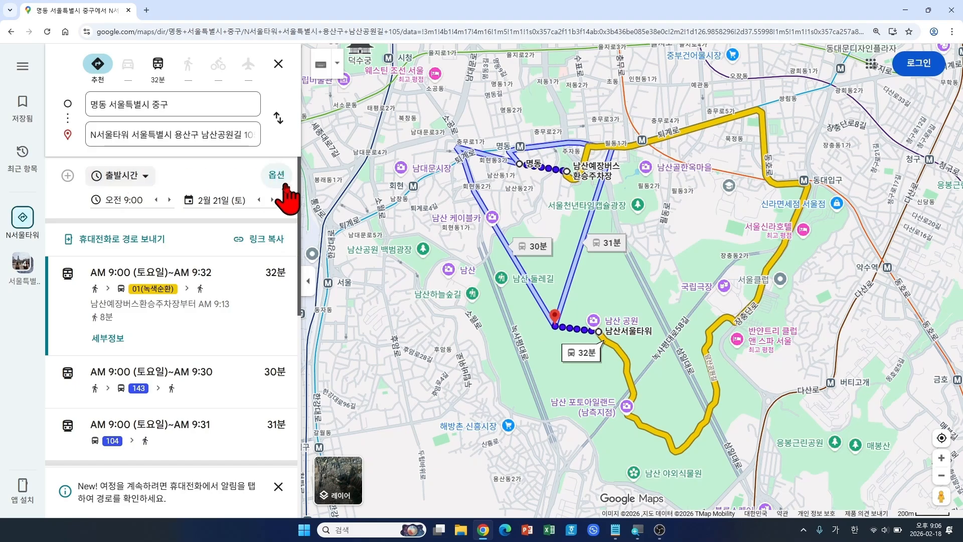
{"action": "left_click_drag", "start_coordinate": [251, 158], "coordinate": [300, 200]}
{"action": "left_click_drag", "start_coordinate": [344, 154], "coordinate": [296, 173]}
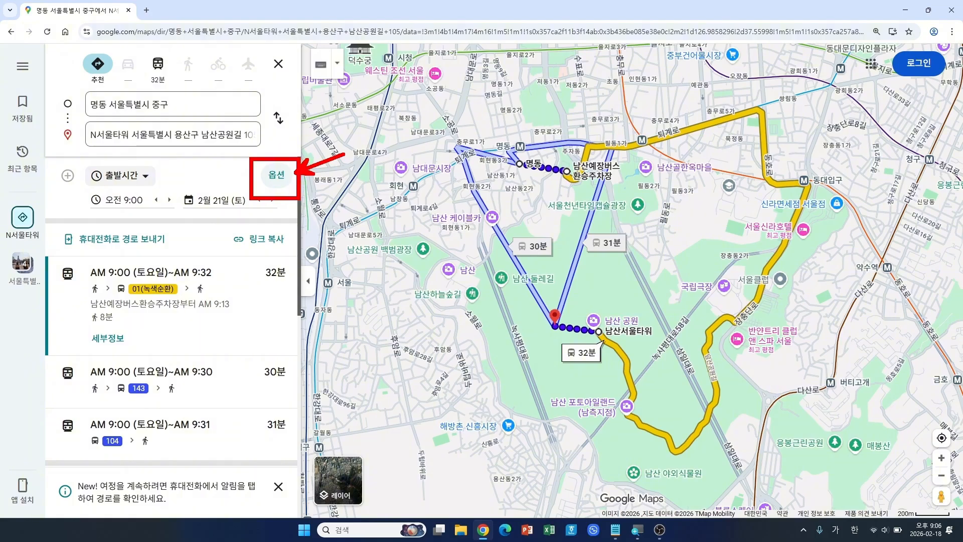
{"action": "key", "text": "Escape"}
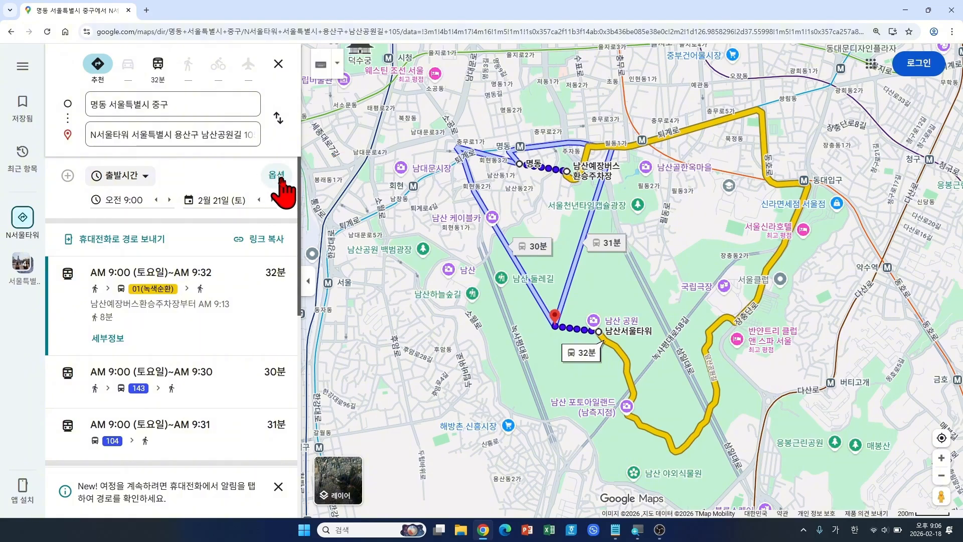
Step: In 경로 옵션, clear the 버스 and 지하철 filters and choose 최소 도보시간
{"action": "left_click", "coordinate": [276, 176]}
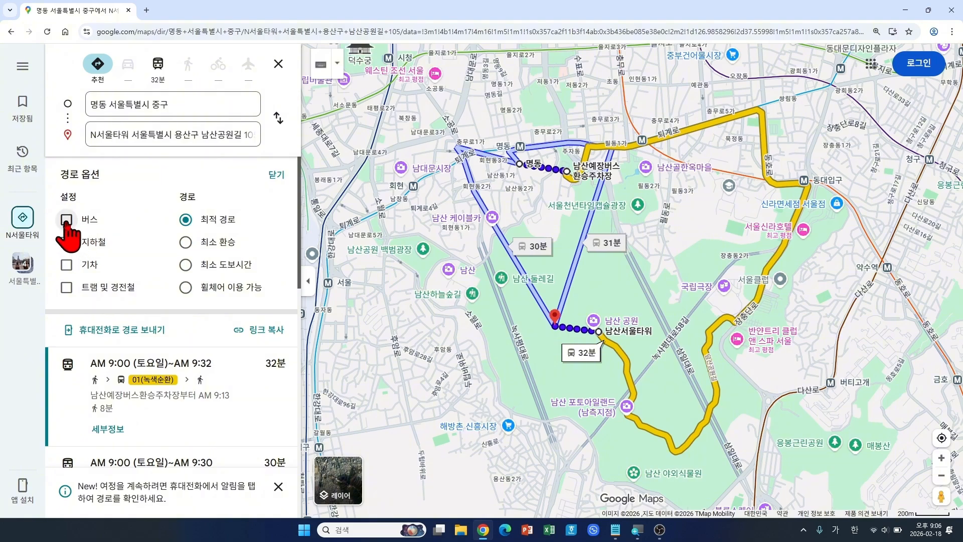
{"action": "left_click", "coordinate": [66, 219]}
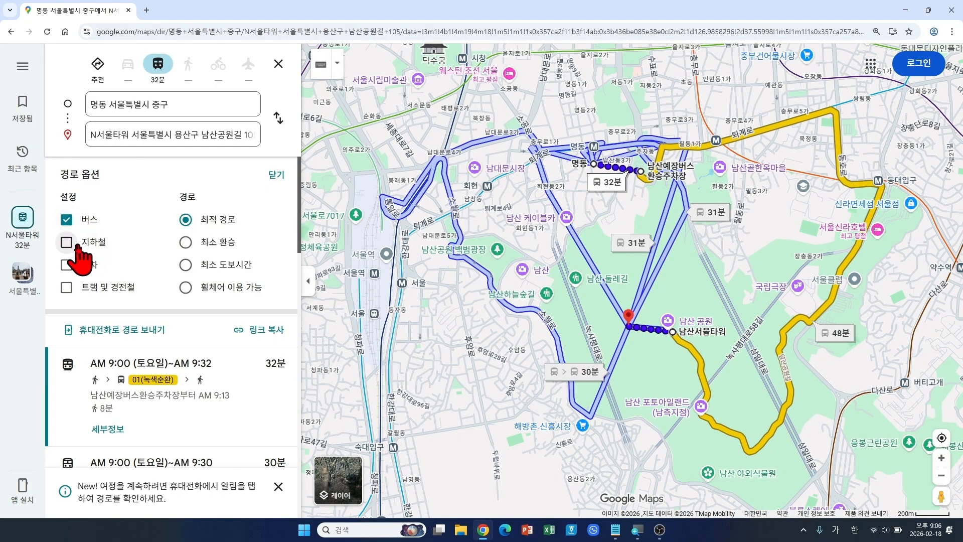
{"action": "left_click", "coordinate": [66, 243]}
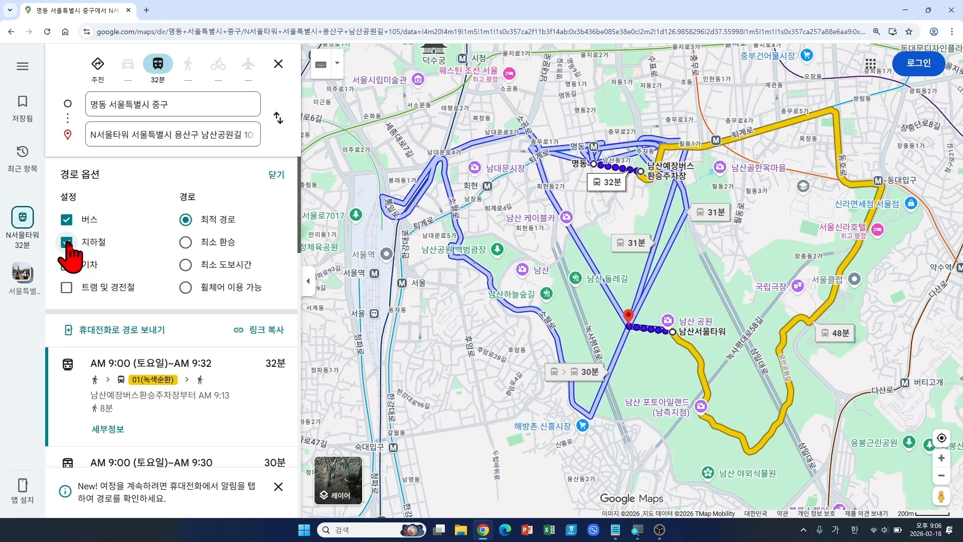
{"action": "left_click", "coordinate": [65, 240]}
{"action": "left_click", "coordinate": [66, 220]}
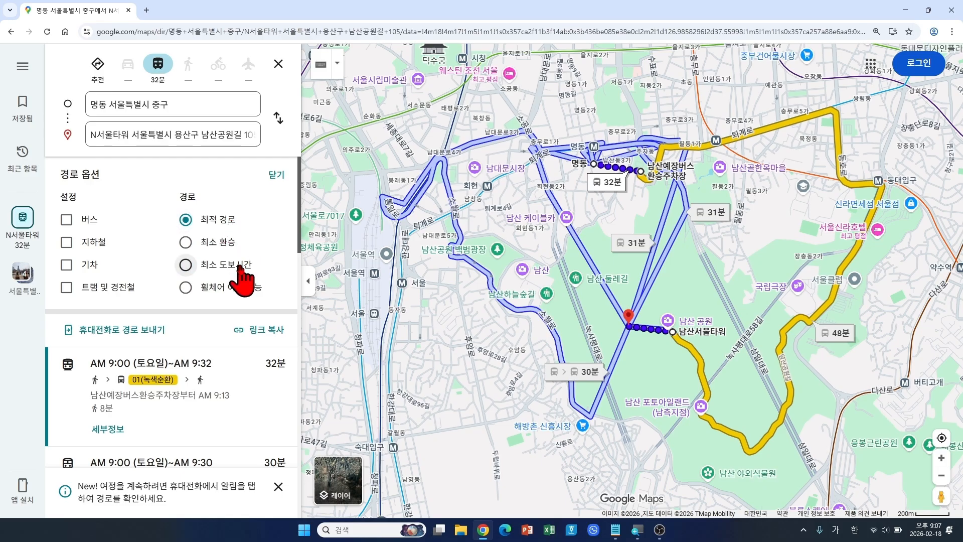
{"action": "key", "text": "Hangul"}
{"action": "mouse_move", "coordinate": [167, 248]}
{"action": "left_mouse_down"}
{"action": "mouse_move", "coordinate": [268, 277]}
{"action": "mouse_move", "coordinate": [313, 252]}
{"action": "left_mouse_up"}
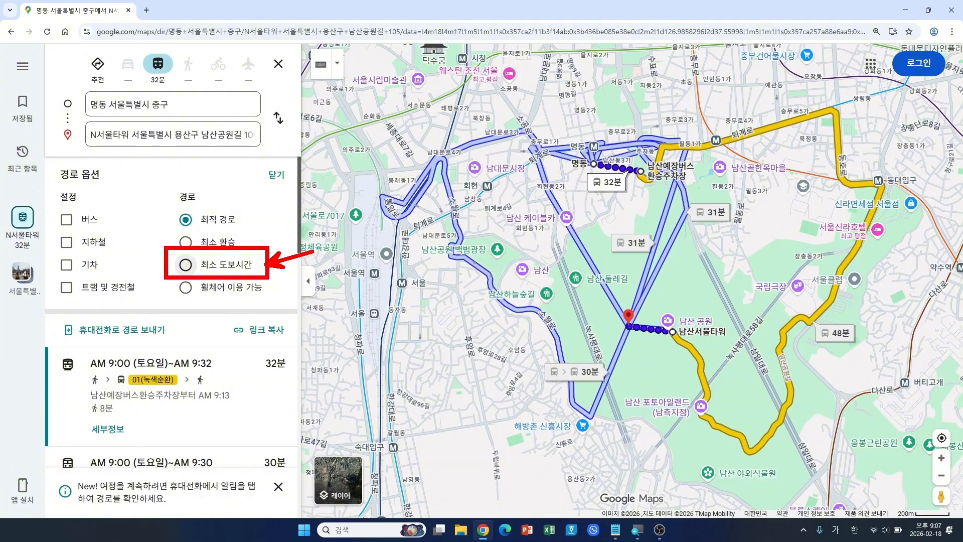
{"action": "key", "text": "Escape"}
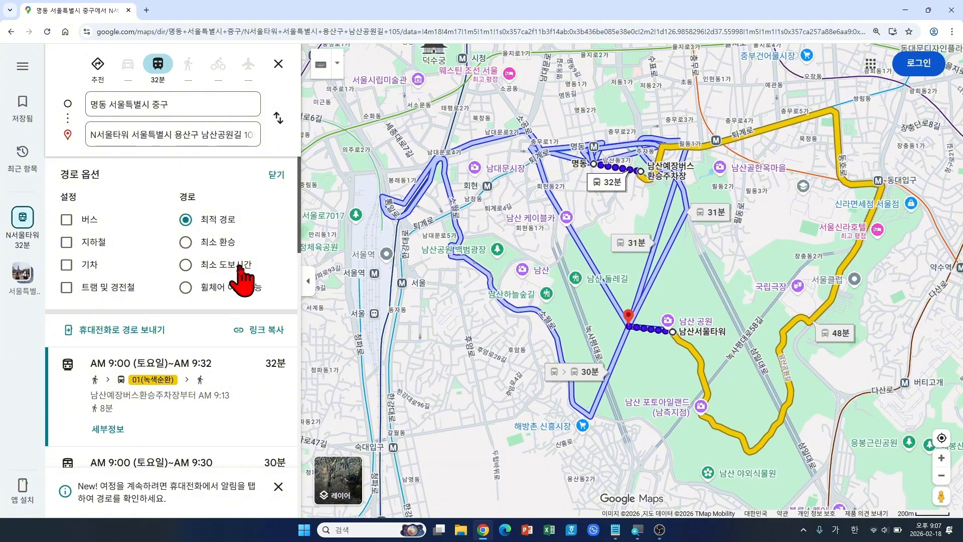
{"action": "left_click", "coordinate": [186, 265]}
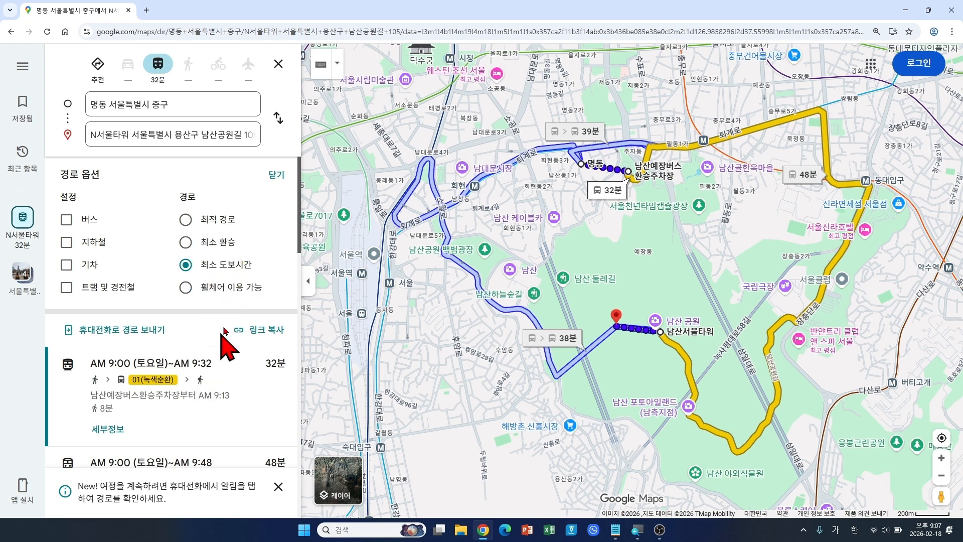
Step: Compare the 48분 TOUR01 and 39분 bus 104 routes, then pick the 29분 bus 6001 route
{"action": "left_click", "coordinate": [275, 181]}
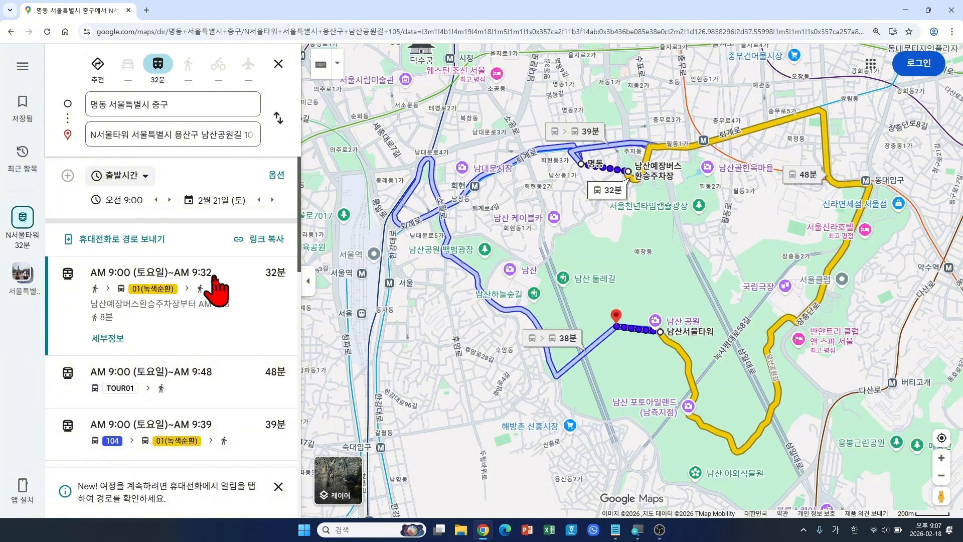
{"action": "scroll", "coordinate": [217, 286], "scroll_direction": "down", "scroll_amount": 1}
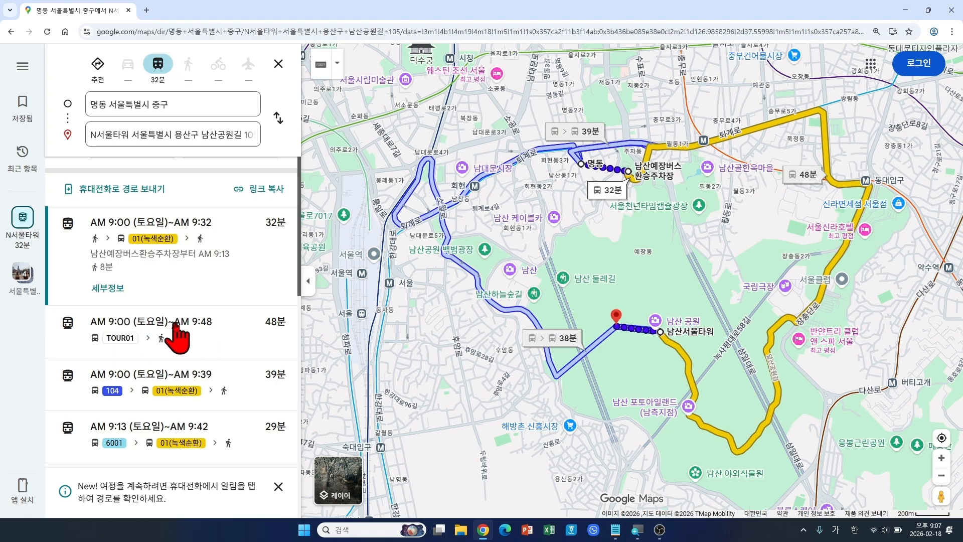
{"action": "left_click", "coordinate": [175, 325]}
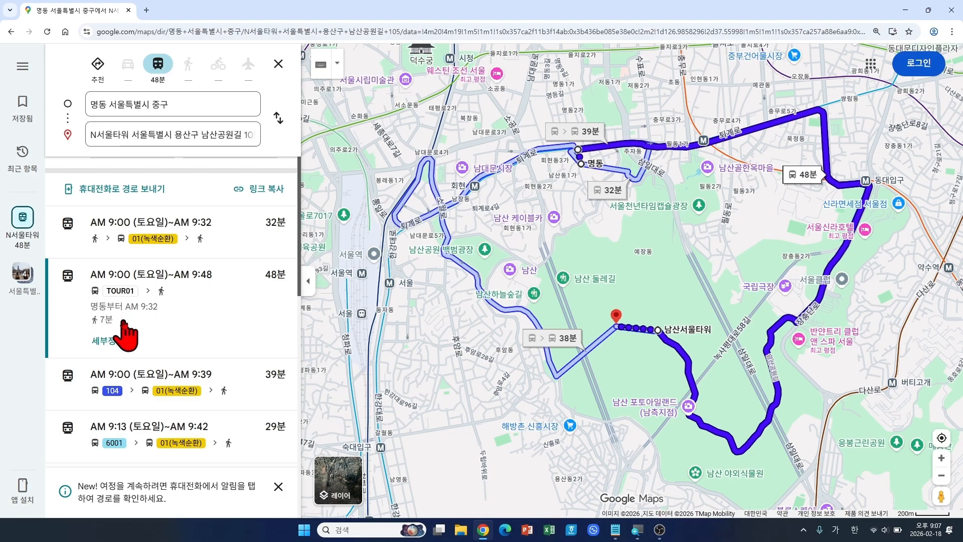
{"action": "left_click", "coordinate": [168, 382]}
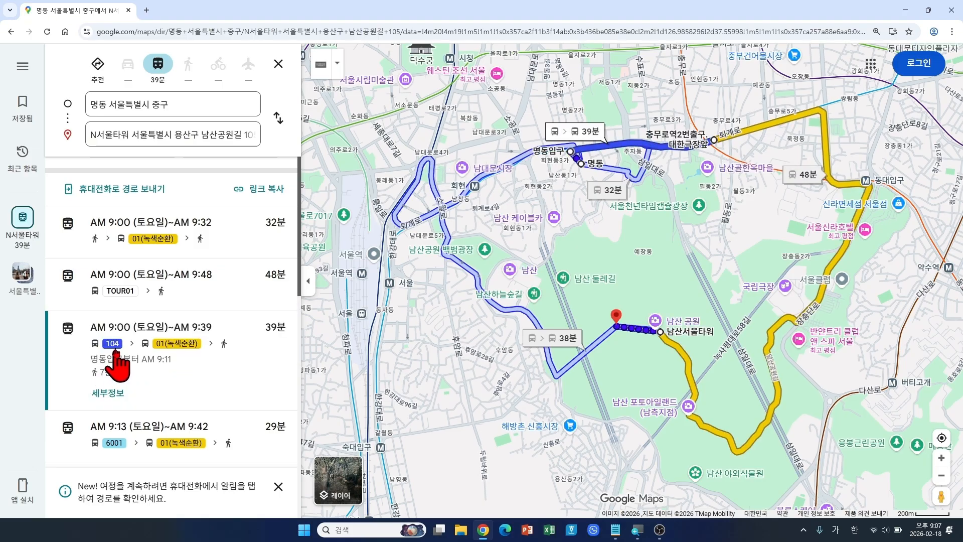
{"action": "left_click", "coordinate": [145, 442]}
{"action": "scroll", "coordinate": [136, 381], "scroll_direction": "up", "scroll_amount": 1}
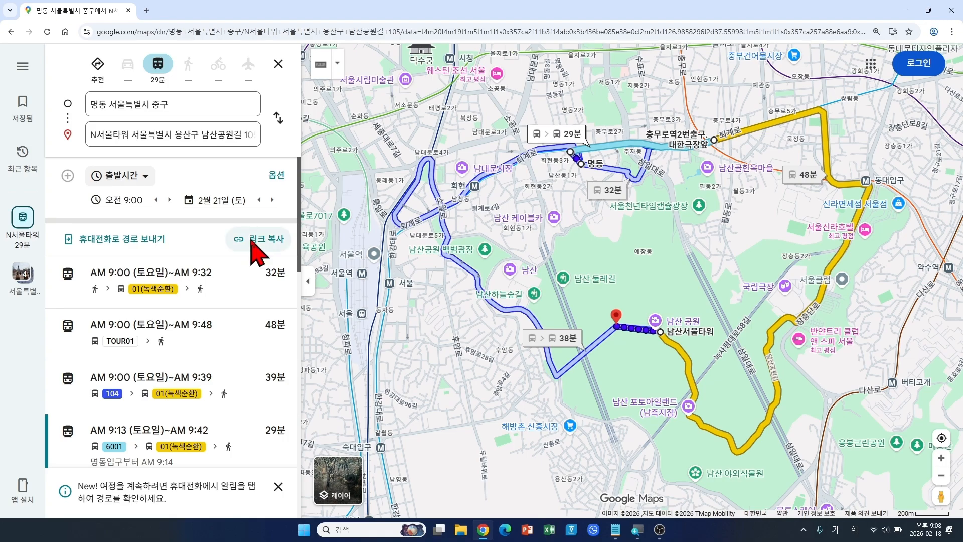
Step: Turn on 휠체어 이용 가능 in route options for wheelchair-accessible routes only
{"action": "left_click", "coordinate": [271, 176]}
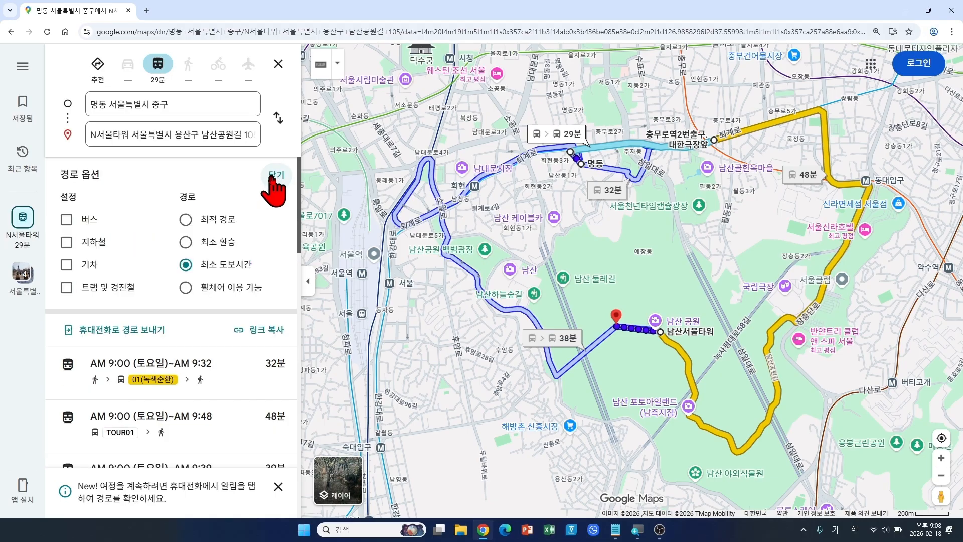
{"action": "left_click", "coordinate": [186, 287]}
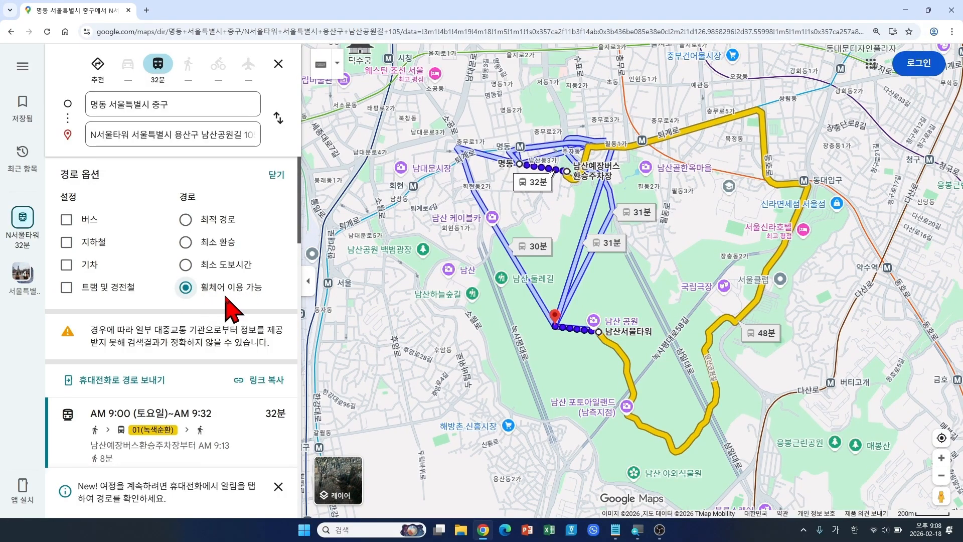
{"action": "left_click", "coordinate": [271, 174]}
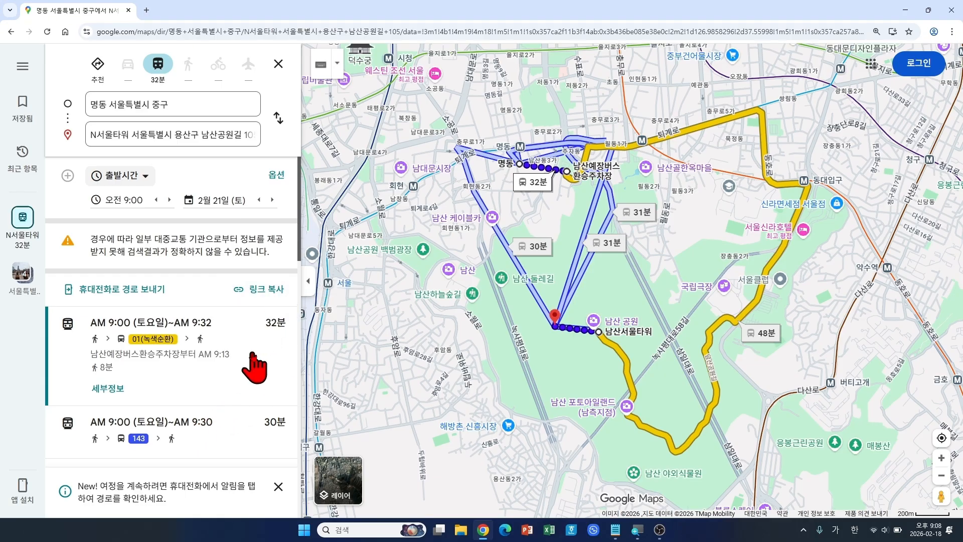
{"action": "scroll", "coordinate": [248, 377], "scroll_direction": "down", "scroll_amount": 1}
{"action": "scroll", "coordinate": [243, 451], "scroll_direction": "down", "scroll_amount": 7}
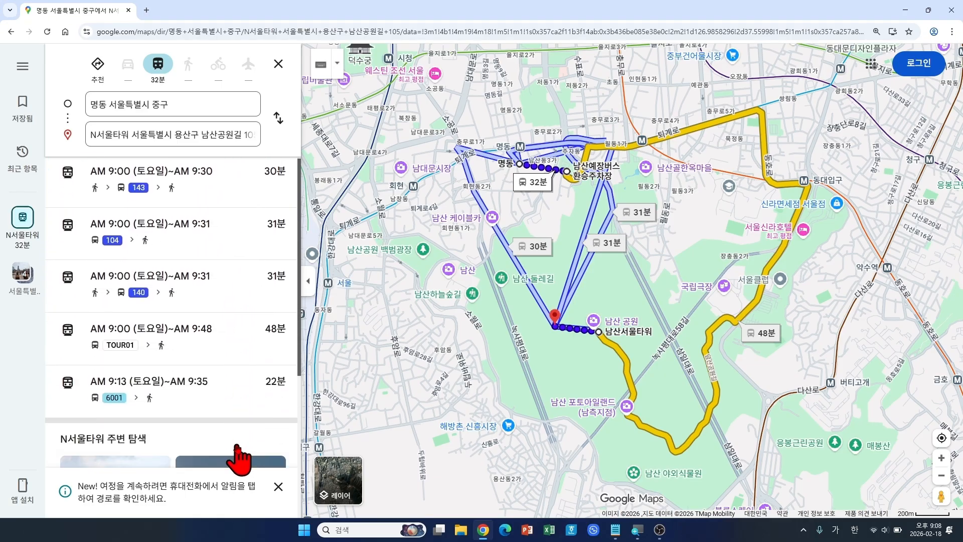
{"action": "scroll", "coordinate": [216, 326], "scroll_direction": "up", "scroll_amount": 4}
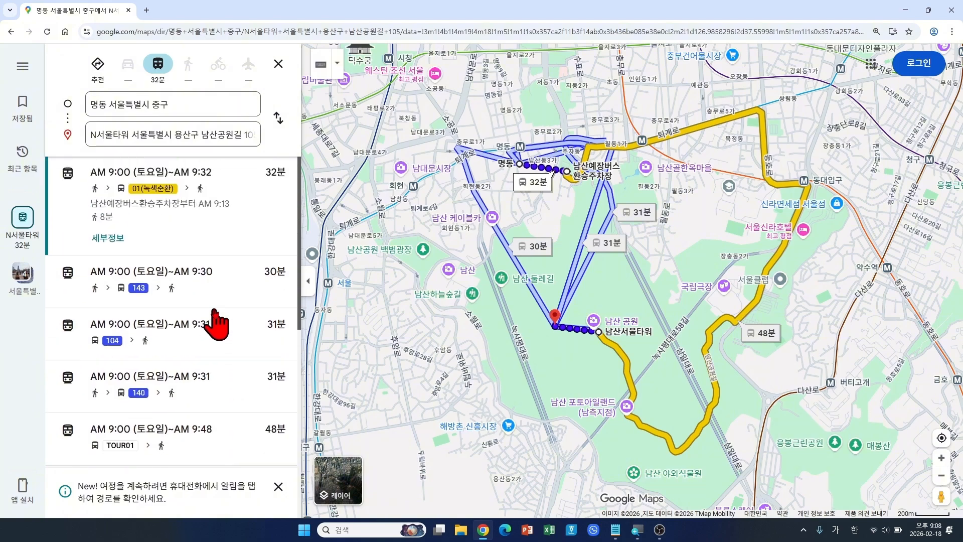
{"action": "scroll", "coordinate": [216, 321], "scroll_direction": "up", "scroll_amount": 4}
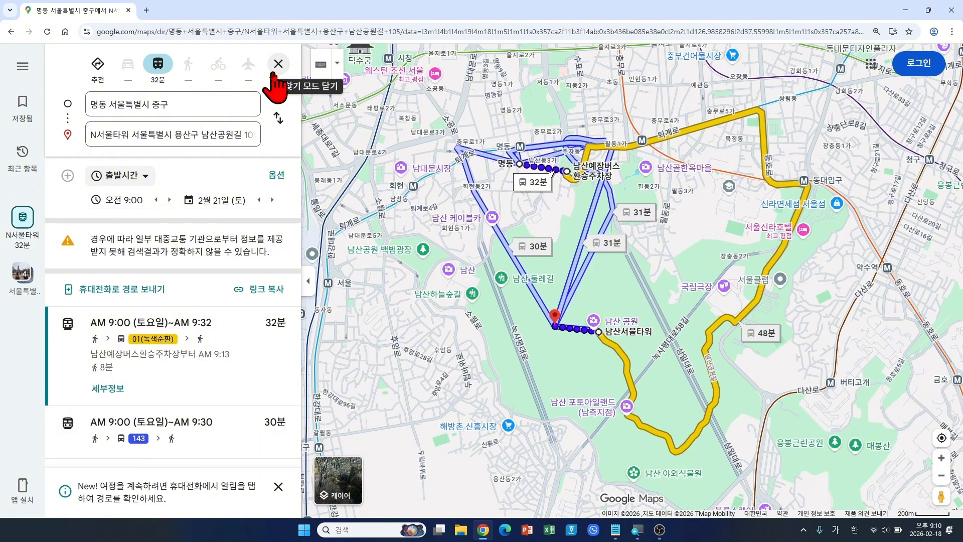
Step: Close the directions and search for 경복궁 to list Gyeongbokgung places
{"action": "left_click", "coordinate": [278, 65]}
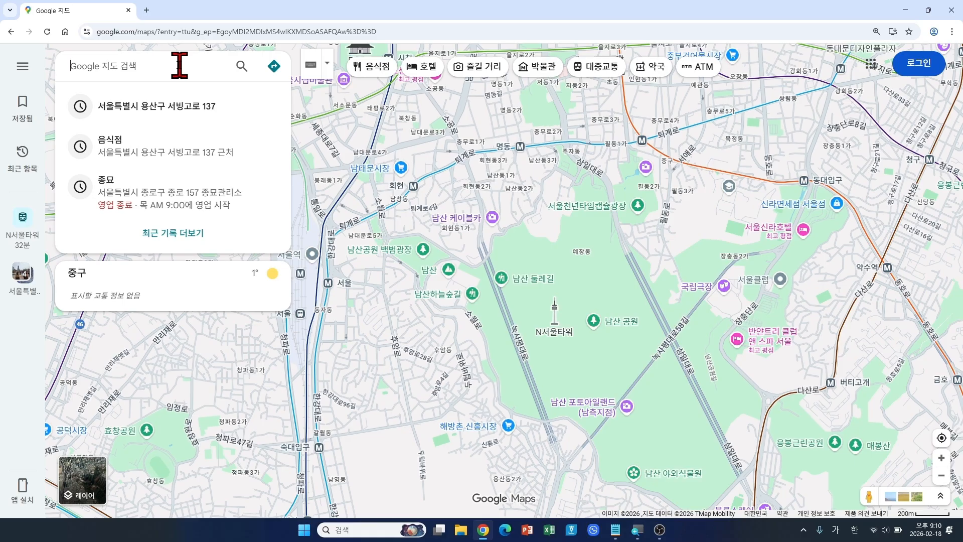
{"action": "key", "text": "ctrl"}
{"action": "key", "text": "ctrl"}
{"action": "type", "text": "경복구"}
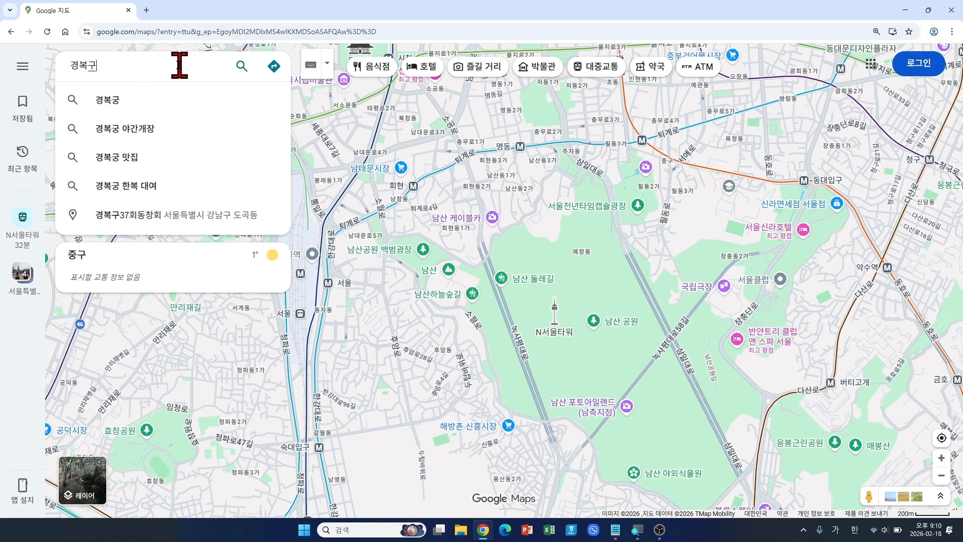
{"action": "type", "text": "ㅇ"}
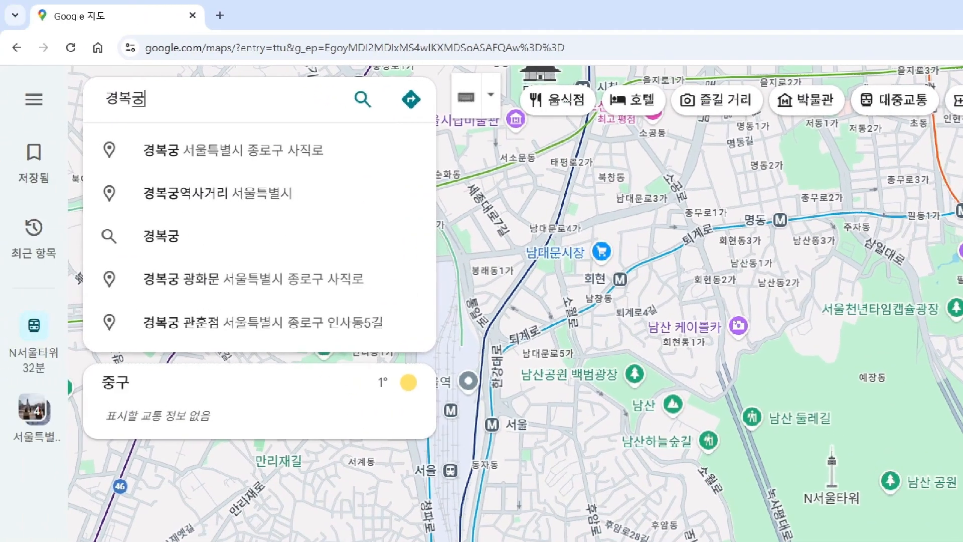
{"action": "mouse_move", "coordinate": [65, 72]}
{"action": "left_mouse_down"}
{"action": "mouse_move", "coordinate": [159, 123]}
{"action": "mouse_move", "coordinate": [231, 64]}
{"action": "left_mouse_up"}
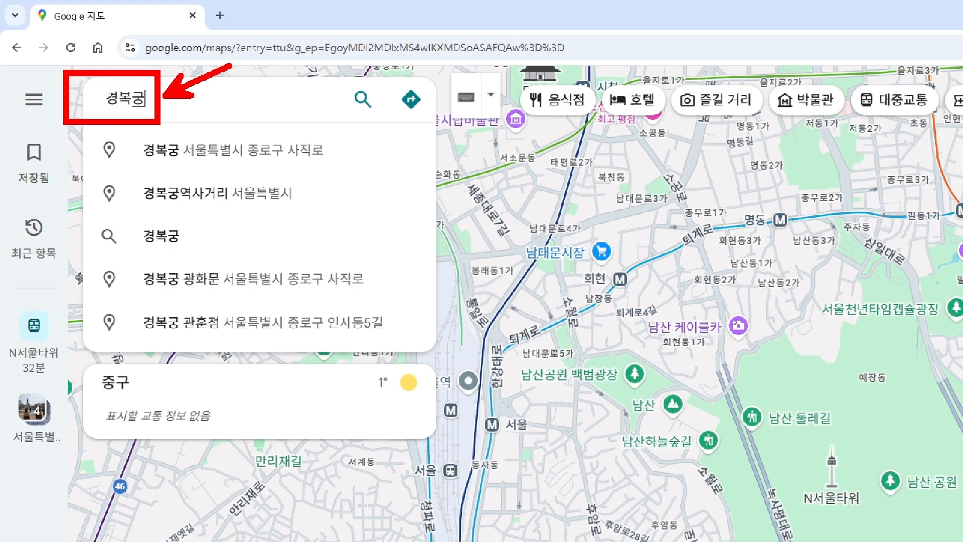
{"action": "key", "text": "Escape"}
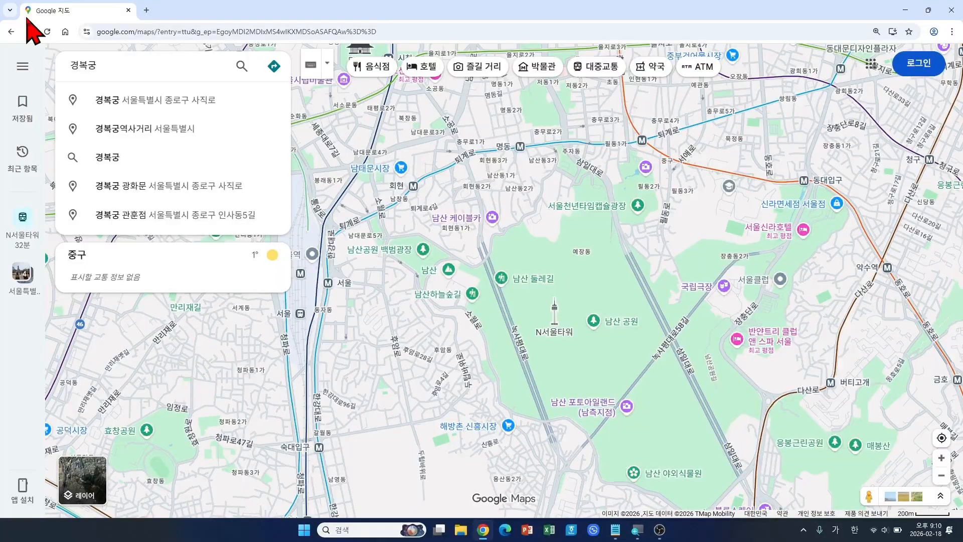
{"action": "key", "text": "Return"}
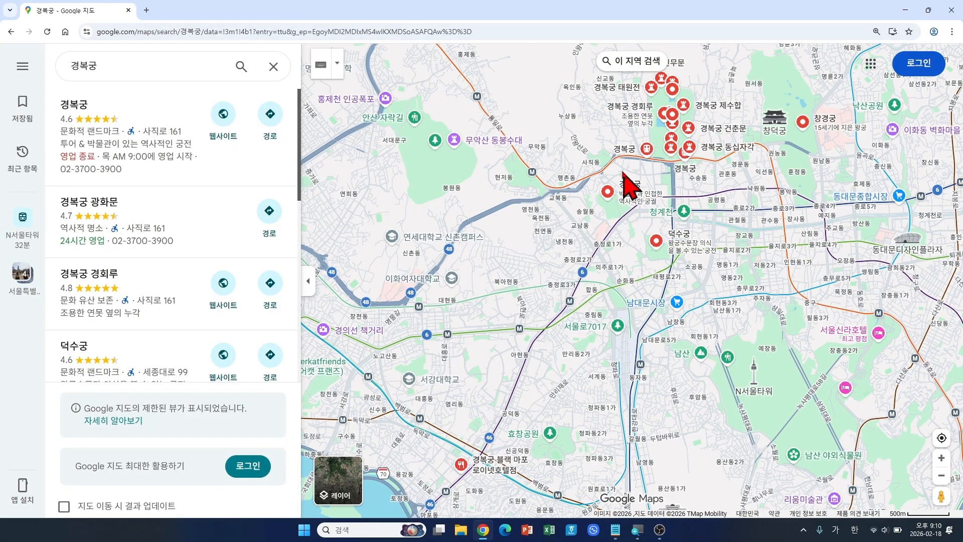
Step: Zoom the map onto Gyeongbokgung's palace grounds and collapse the 경복궁 results panel
{"action": "left_click_drag", "start_coordinate": [605, 183], "coordinate": [519, 288]}
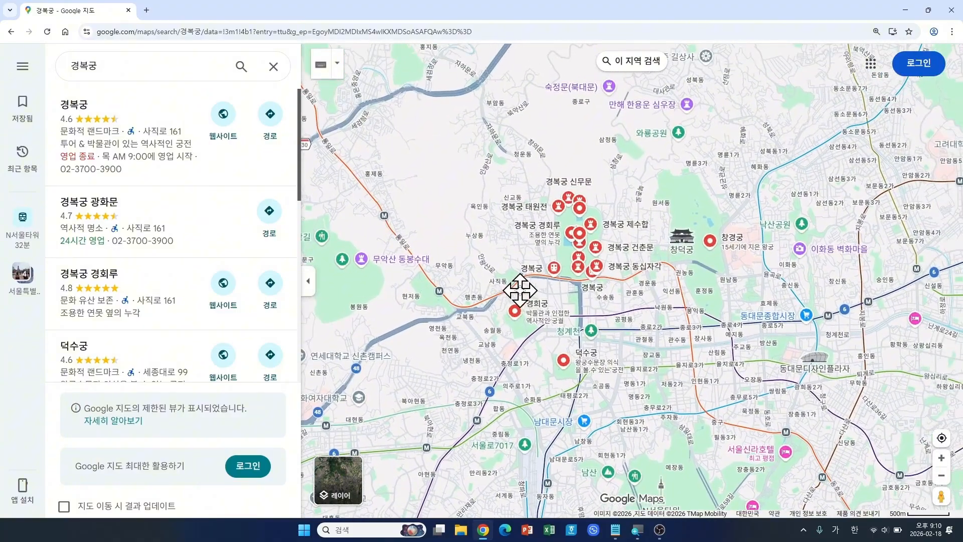
{"action": "scroll", "coordinate": [600, 291], "scroll_direction": "up", "scroll_amount": 3}
{"action": "scroll", "coordinate": [615, 280], "scroll_direction": "up", "scroll_amount": 4}
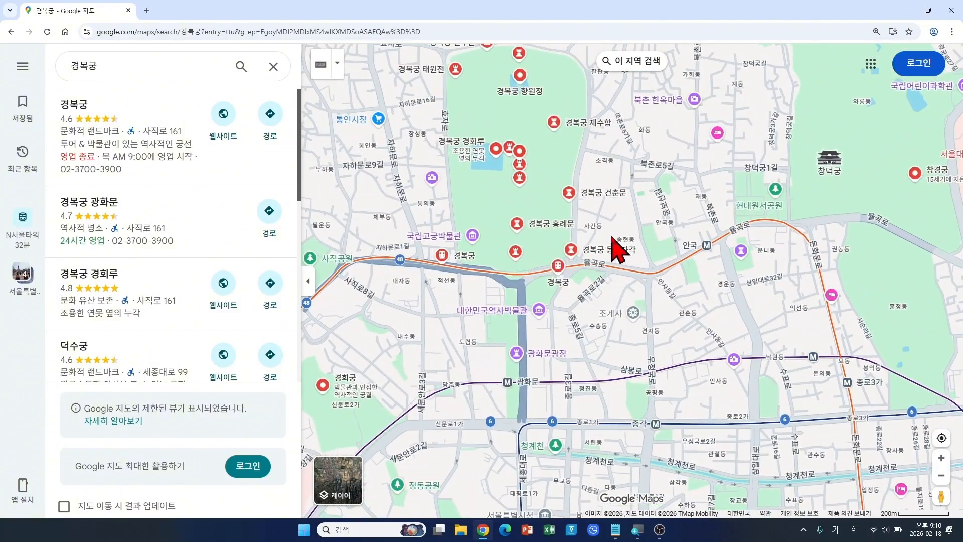
{"action": "mouse_move", "coordinate": [619, 248]}
{"action": "left_mouse_down"}
{"action": "mouse_move", "coordinate": [619, 226]}
{"action": "mouse_move", "coordinate": [633, 244]}
{"action": "left_mouse_up"}
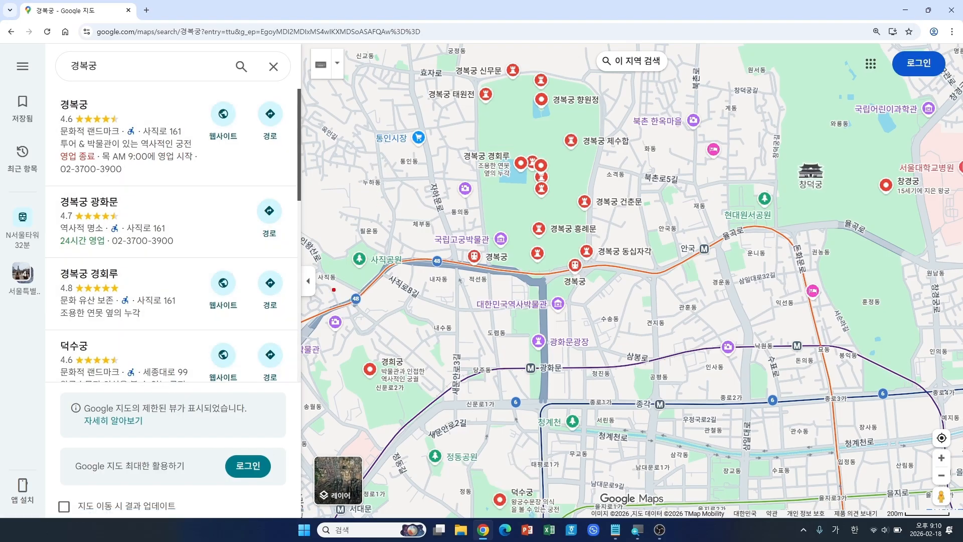
{"action": "mouse_move", "coordinate": [295, 262]}
{"action": "left_mouse_down"}
{"action": "mouse_move", "coordinate": [320, 302]}
{"action": "mouse_move", "coordinate": [325, 278]}
{"action": "mouse_move", "coordinate": [354, 262]}
{"action": "left_mouse_up"}
{"action": "left_click", "coordinate": [307, 287]}
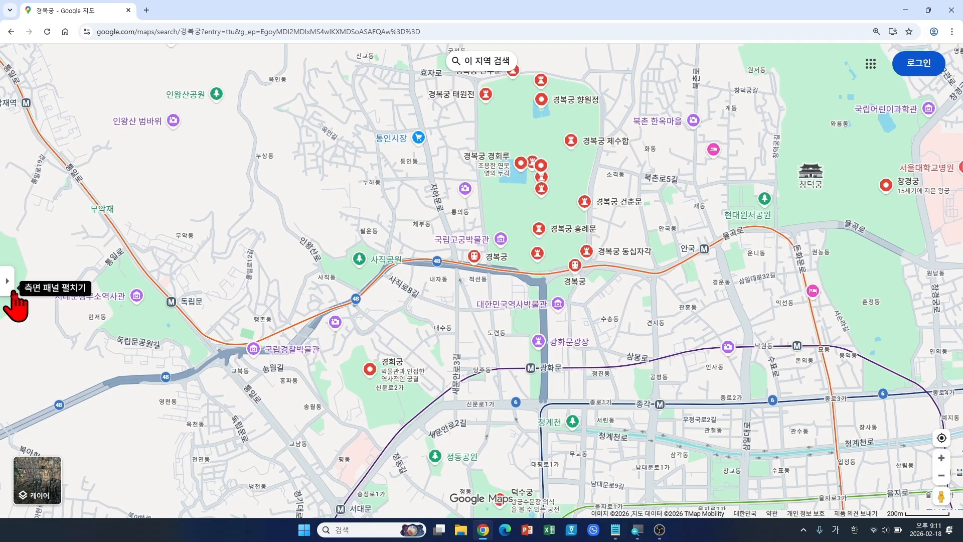
Step: Zoom out around Gyeongbokgung so 창덕궁, 창경궁 and 덕수궁 also come into view
{"action": "left_click", "coordinate": [13, 291]}
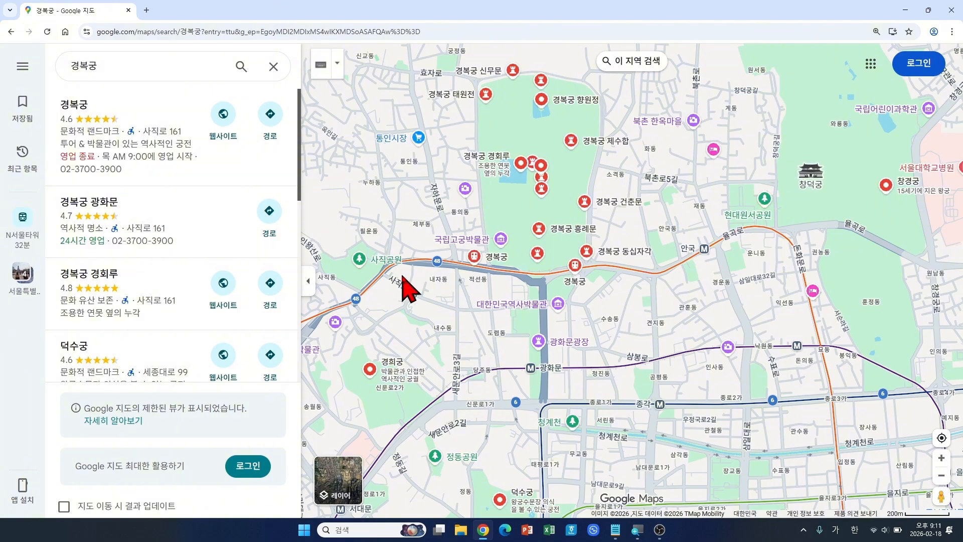
{"action": "left_click", "coordinate": [309, 282]}
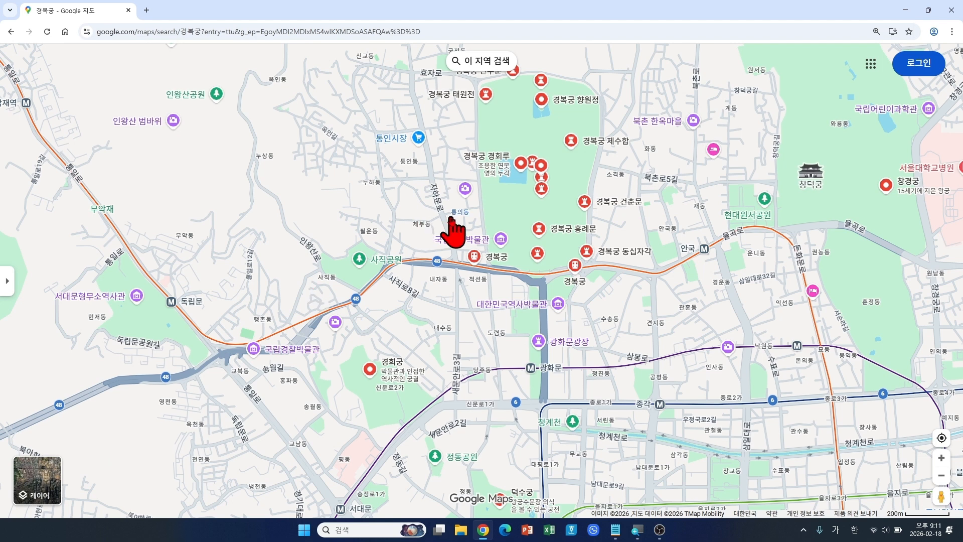
{"action": "left_click_drag", "start_coordinate": [454, 230], "coordinate": [329, 267]}
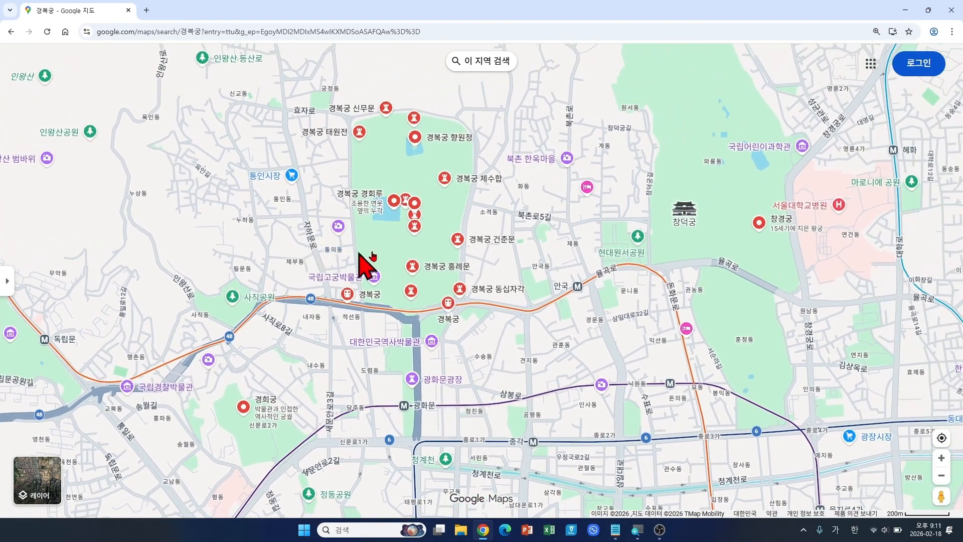
{"action": "scroll", "coordinate": [438, 250], "scroll_direction": "up", "scroll_amount": 2}
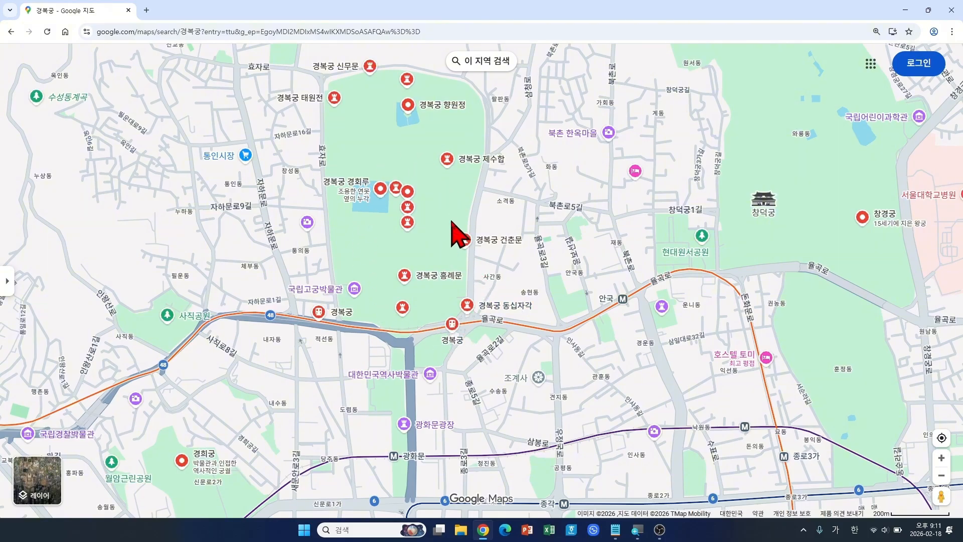
{"action": "scroll", "coordinate": [454, 234], "scroll_direction": "down", "scroll_amount": 2}
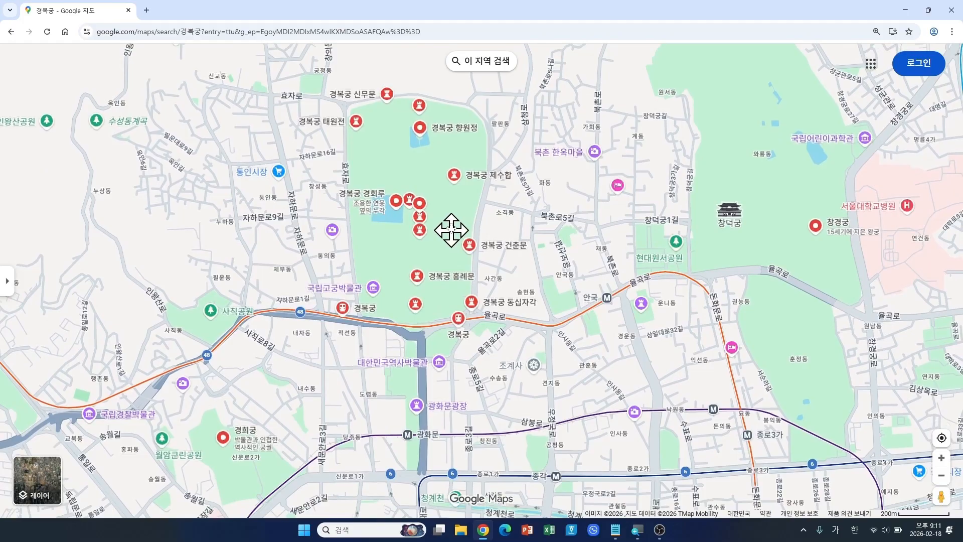
{"action": "left_click_drag", "start_coordinate": [452, 230], "coordinate": [452, 209]}
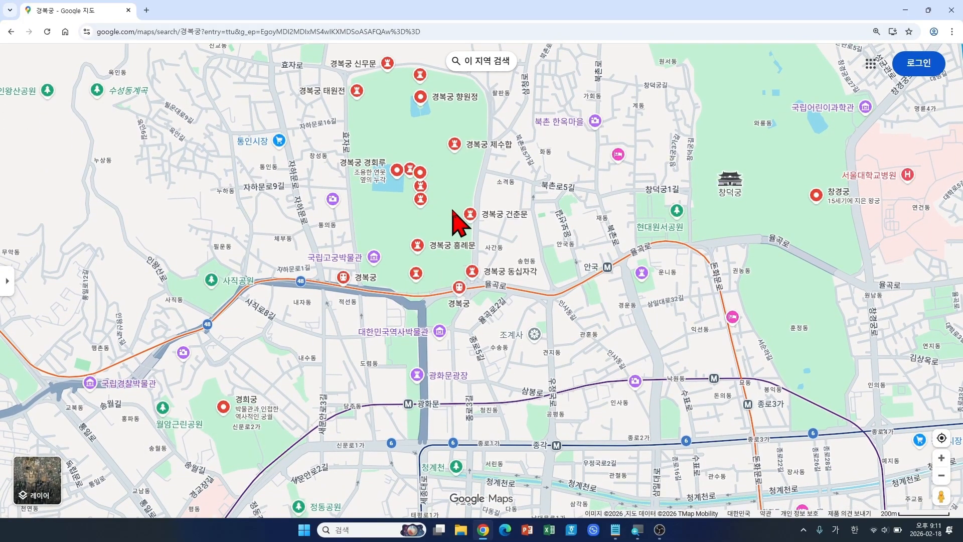
{"action": "scroll", "coordinate": [453, 210], "scroll_direction": "down", "scroll_amount": 1}
{"action": "scroll", "coordinate": [454, 211], "scroll_direction": "down", "scroll_amount": 2}
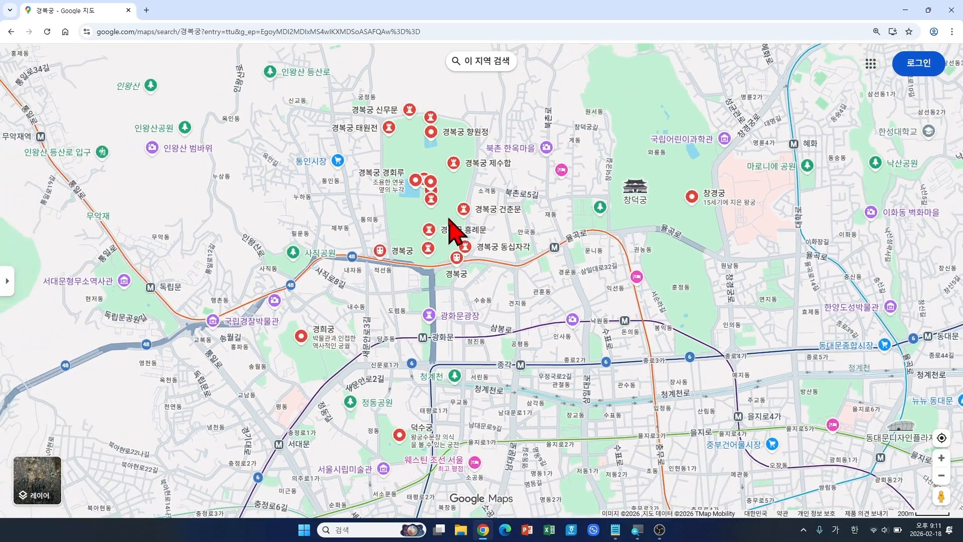
{"action": "left_click_drag", "start_coordinate": [452, 232], "coordinate": [479, 249]}
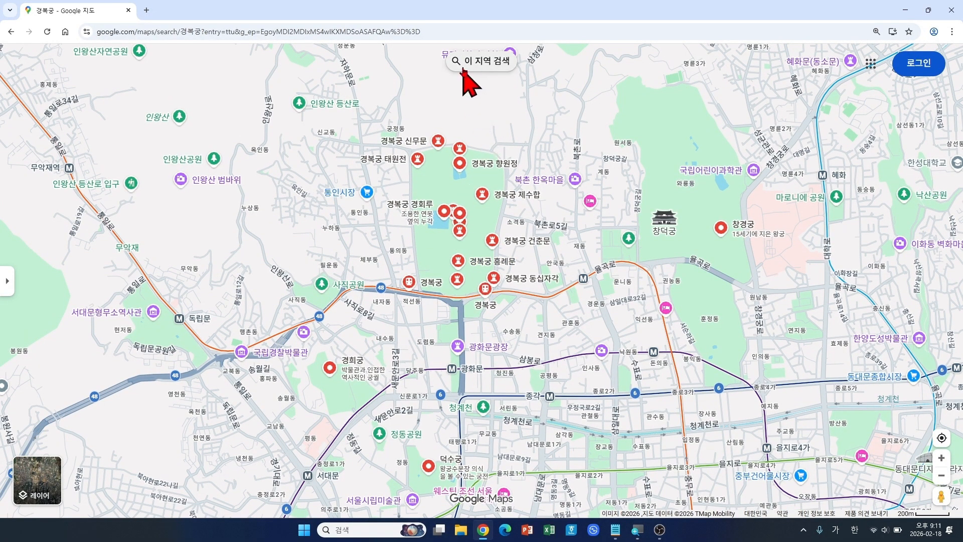
Step: Re-run the search for this map area, then clear the 경복궁 search box
{"action": "left_click", "coordinate": [497, 64]}
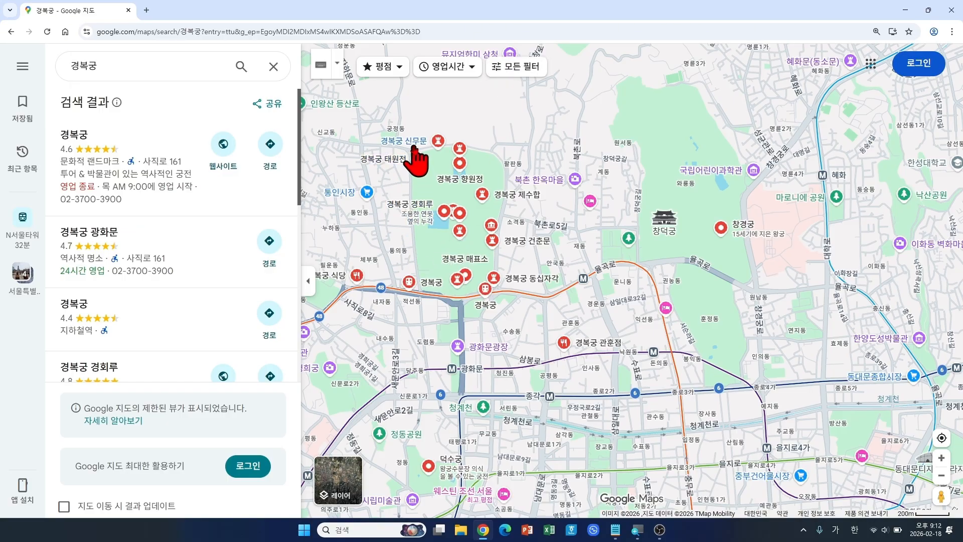
{"action": "left_click", "coordinate": [113, 64]}
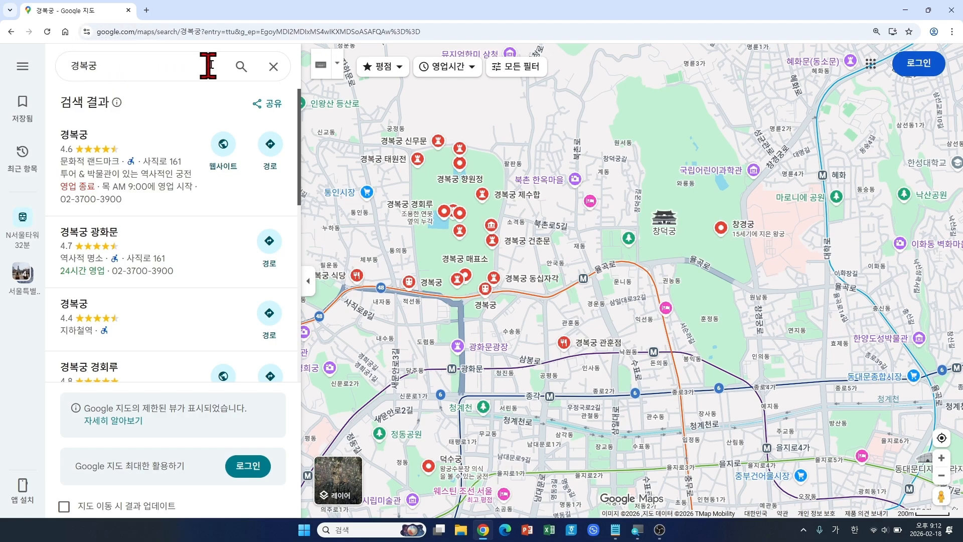
{"action": "left_click", "coordinate": [275, 65]}
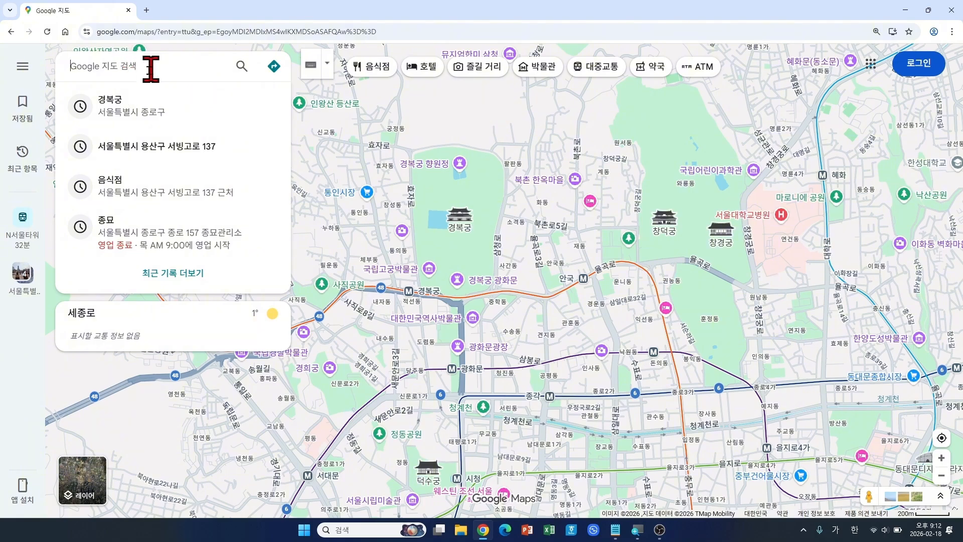
{"action": "left_click", "coordinate": [379, 72]}
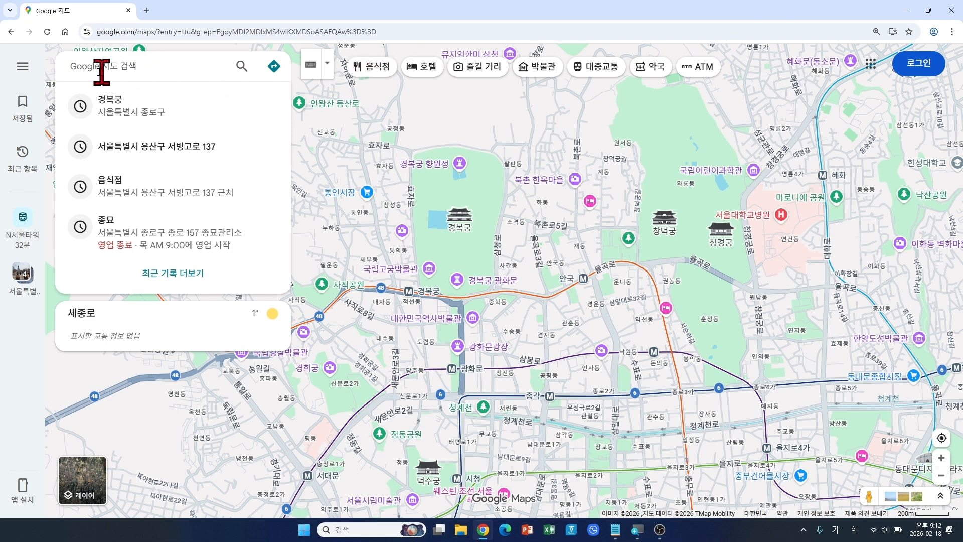
{"action": "left_click", "coordinate": [130, 70]}
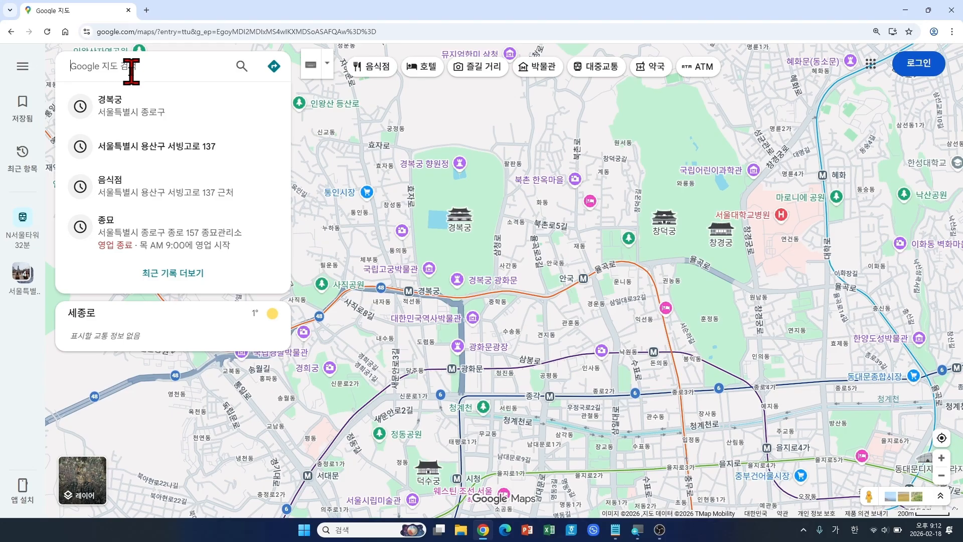
Step: Search 음식점 nearby and browse the pins and results, such as 삼봉도담, 지화자 and 낭만
{"action": "left_click", "coordinate": [371, 70]}
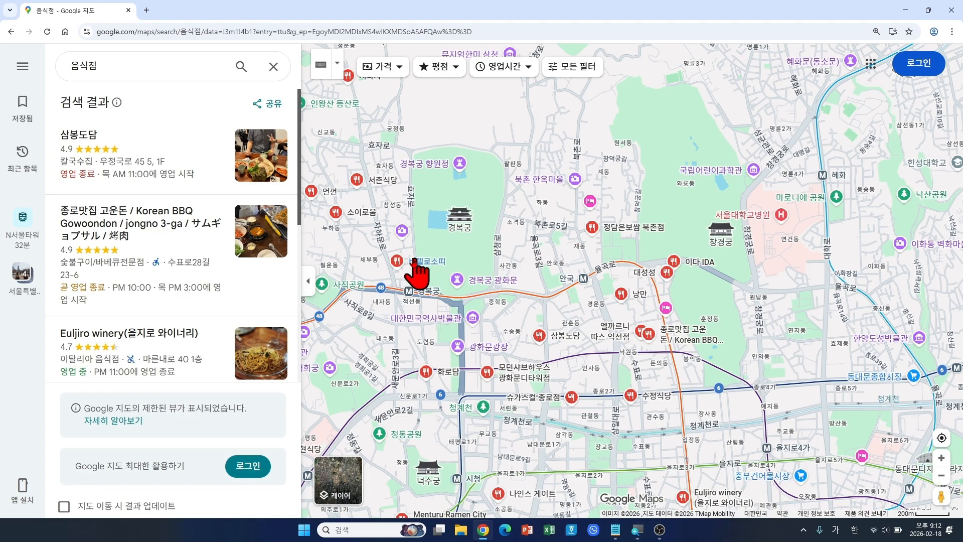
{"action": "mouse_move", "coordinate": [357, 187]}
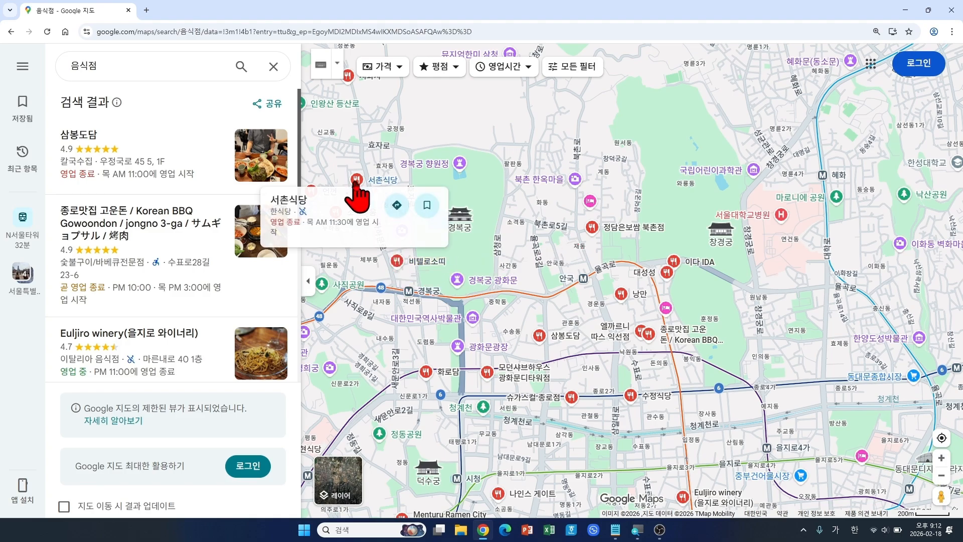
{"action": "mouse_move", "coordinate": [398, 261]}
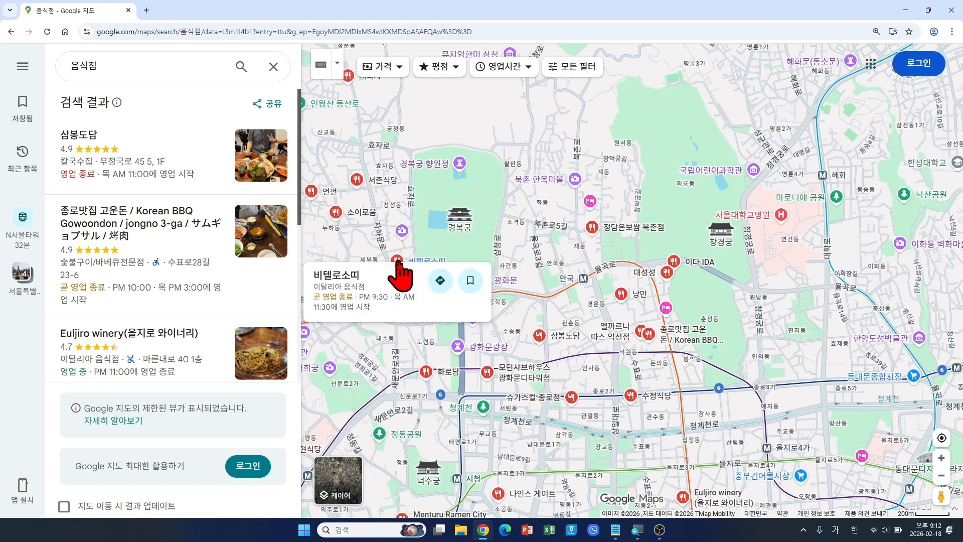
{"action": "mouse_move", "coordinate": [336, 215]}
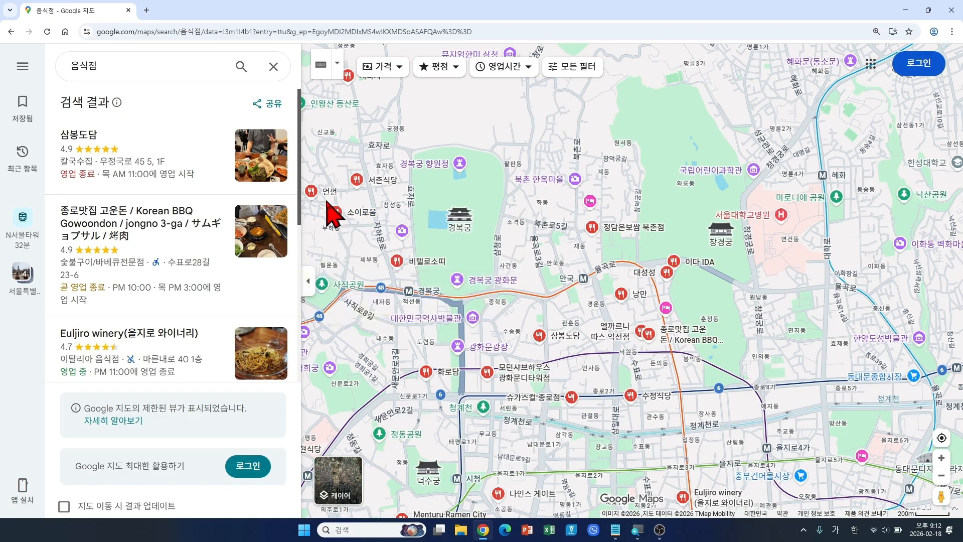
{"action": "mouse_move", "coordinate": [311, 192]}
{"action": "mouse_move", "coordinate": [593, 231]}
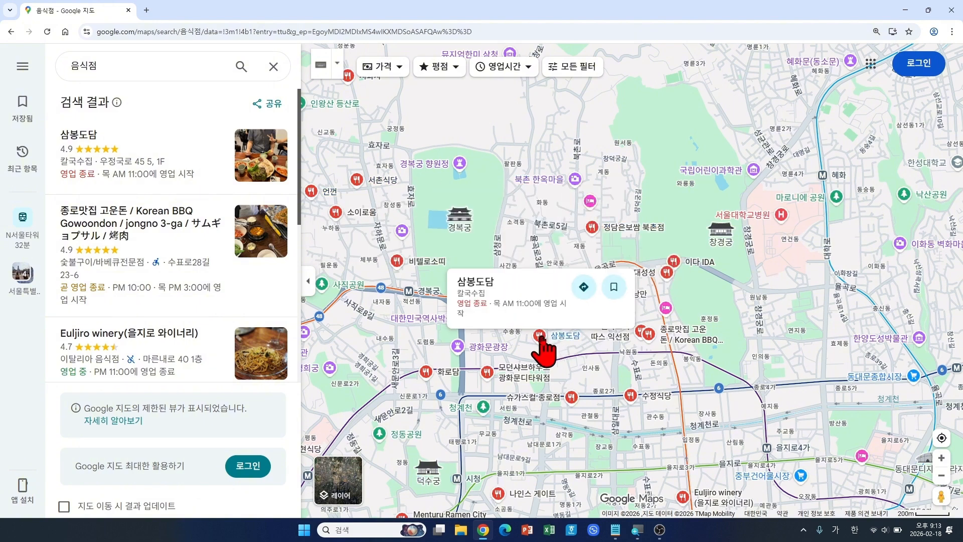
{"action": "mouse_move", "coordinate": [429, 376]}
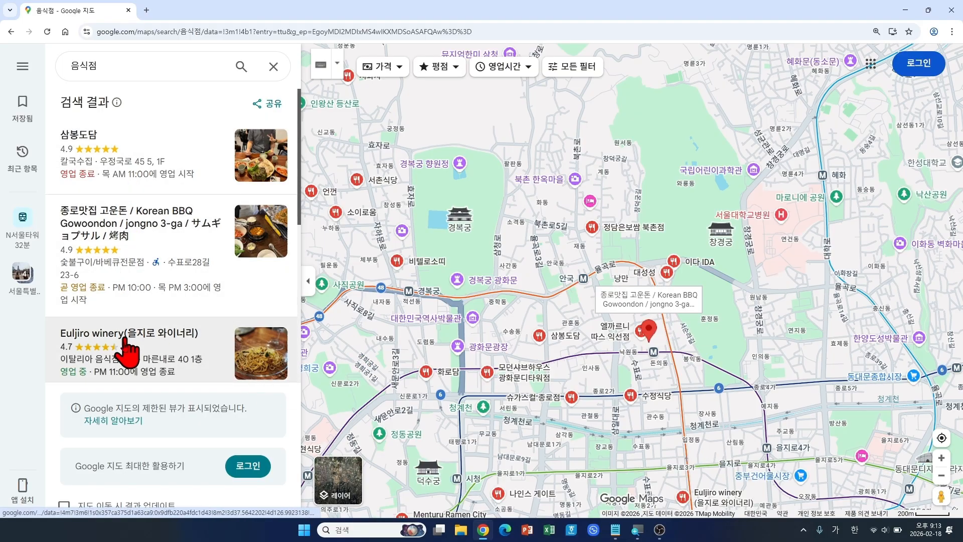
{"action": "scroll", "coordinate": [130, 354], "scroll_direction": "down", "scroll_amount": 2}
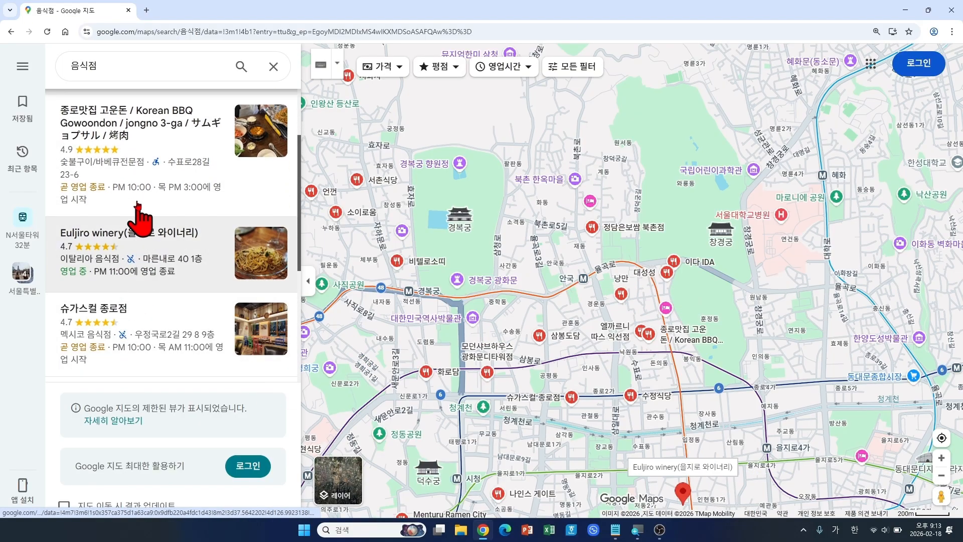
{"action": "scroll", "coordinate": [134, 209], "scroll_direction": "up", "scroll_amount": 2}
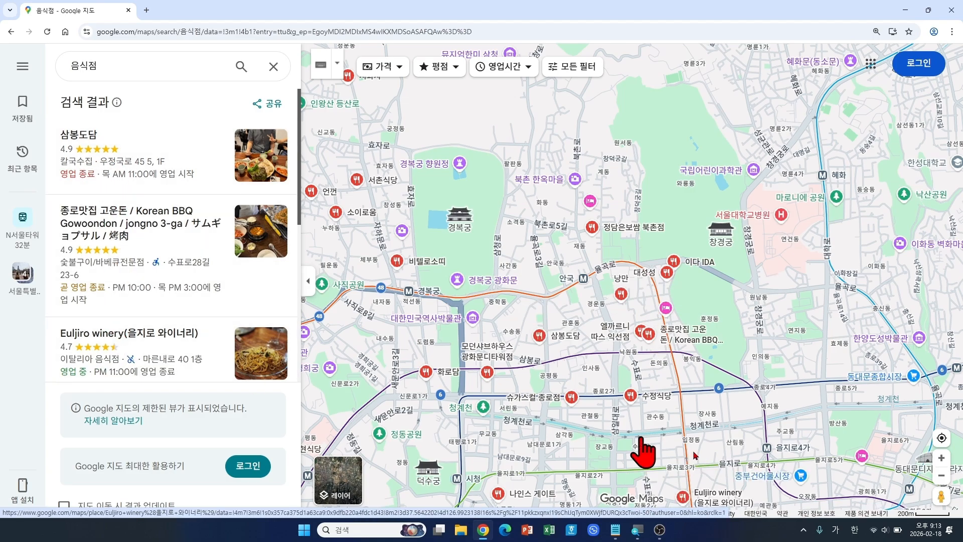
{"action": "scroll", "coordinate": [131, 300], "scroll_direction": "down", "scroll_amount": 3}
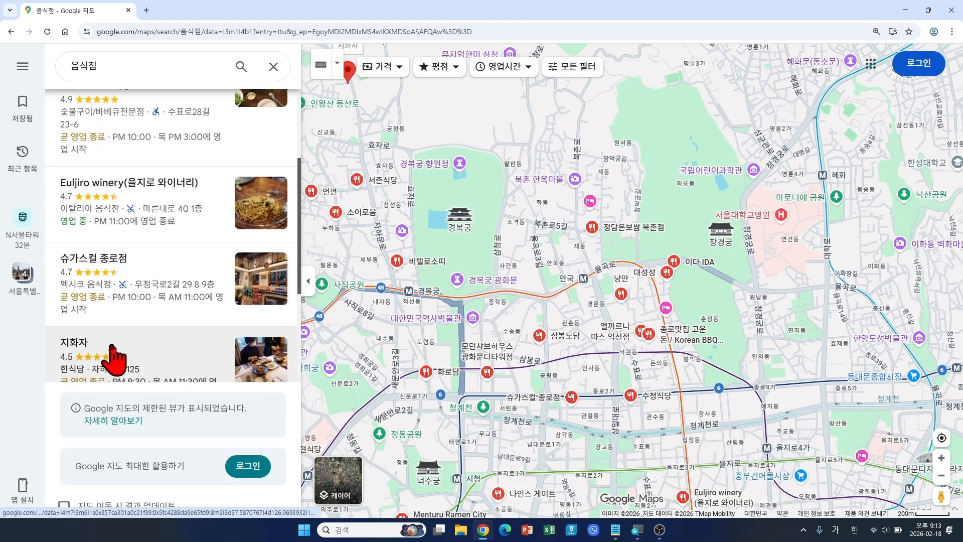
{"action": "scroll", "coordinate": [113, 359], "scroll_direction": "down", "scroll_amount": 2}
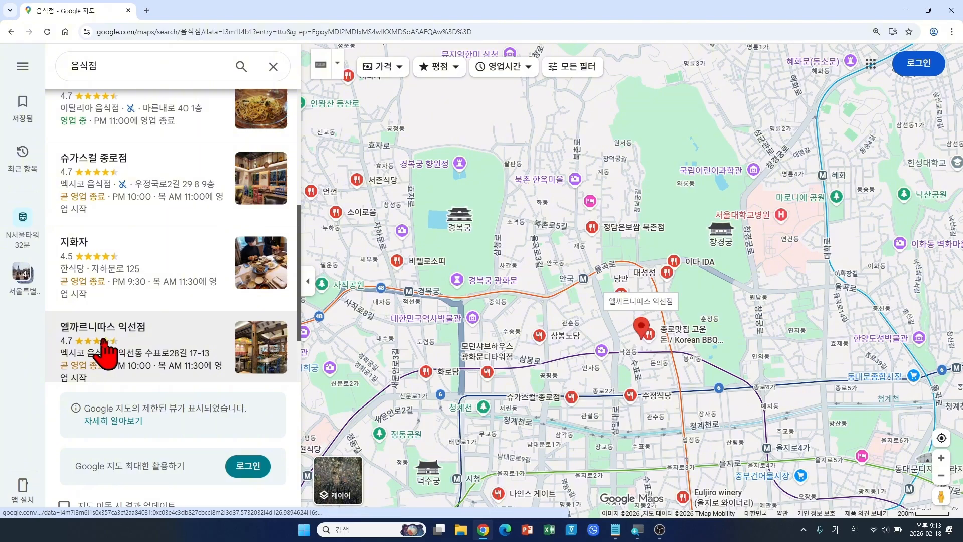
{"action": "scroll", "coordinate": [133, 301], "scroll_direction": "down", "scroll_amount": 2}
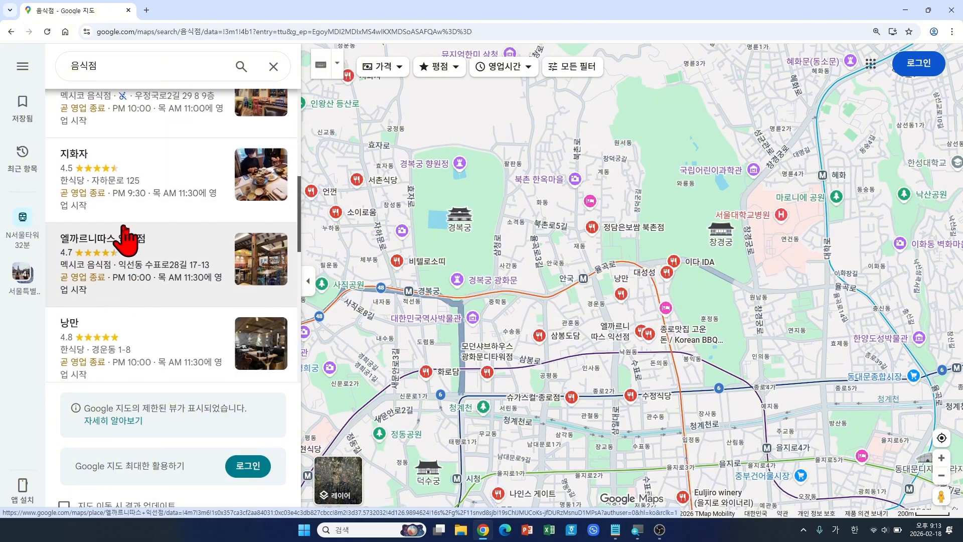
Step: Open 엘까르니따스 익선점's place page and review its address, opening hours and phone number
{"action": "left_click", "coordinate": [107, 271]}
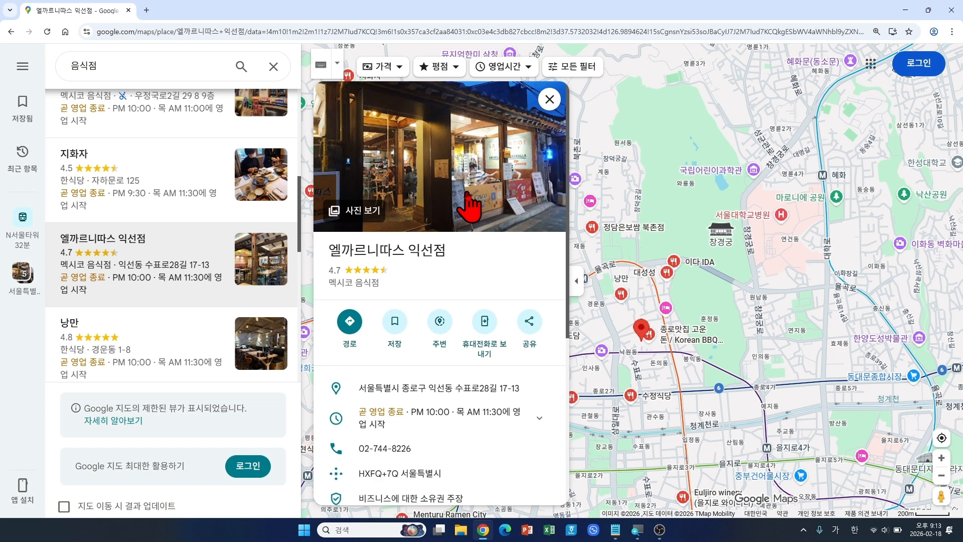
{"action": "scroll", "coordinate": [449, 275], "scroll_direction": "down", "scroll_amount": 2}
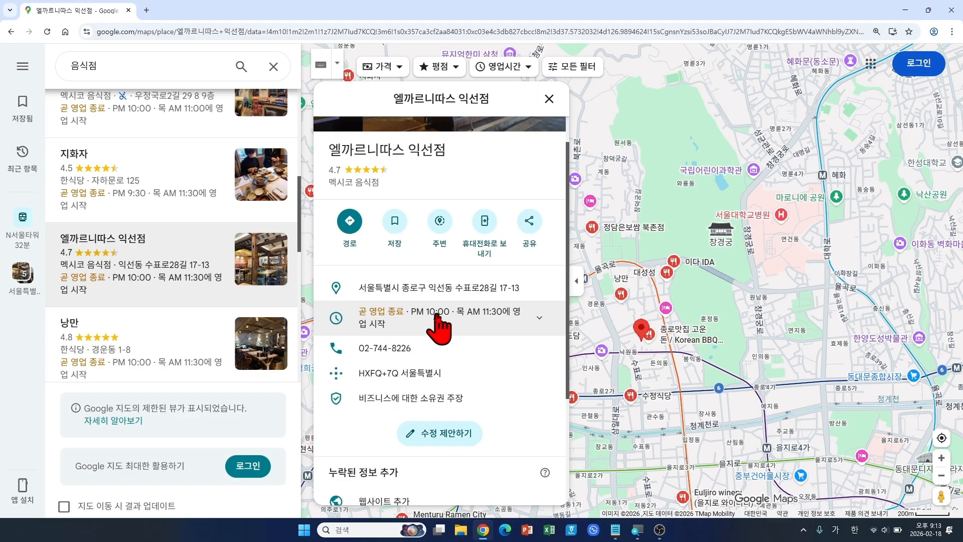
{"action": "scroll", "coordinate": [494, 323], "scroll_direction": "down", "scroll_amount": 3}
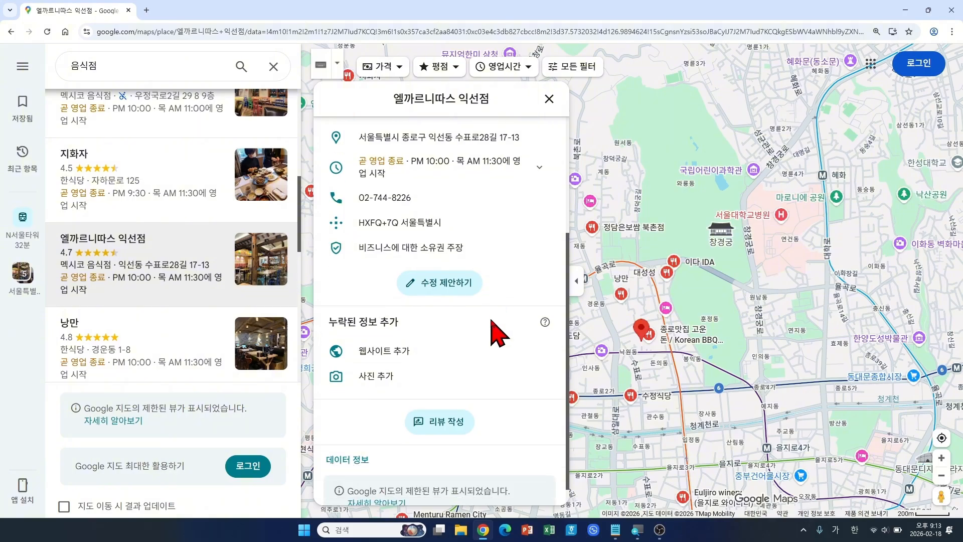
{"action": "scroll", "coordinate": [495, 333], "scroll_direction": "up", "scroll_amount": 5}
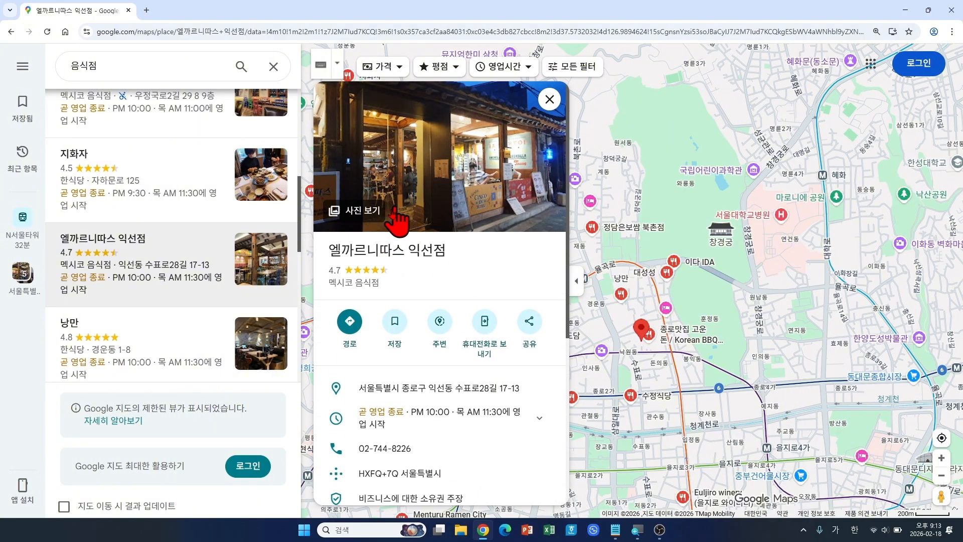
{"action": "left_click", "coordinate": [365, 213]}
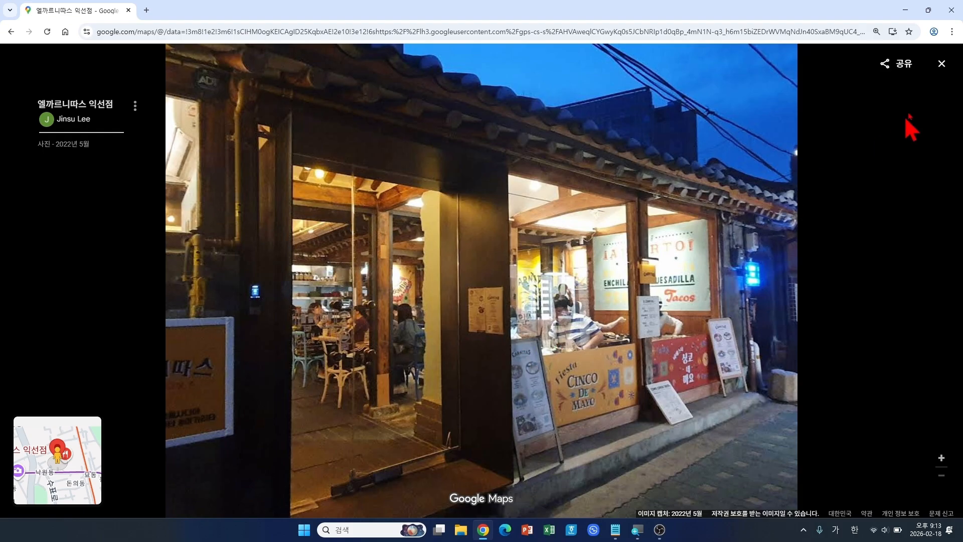
{"action": "left_click", "coordinate": [942, 63]}
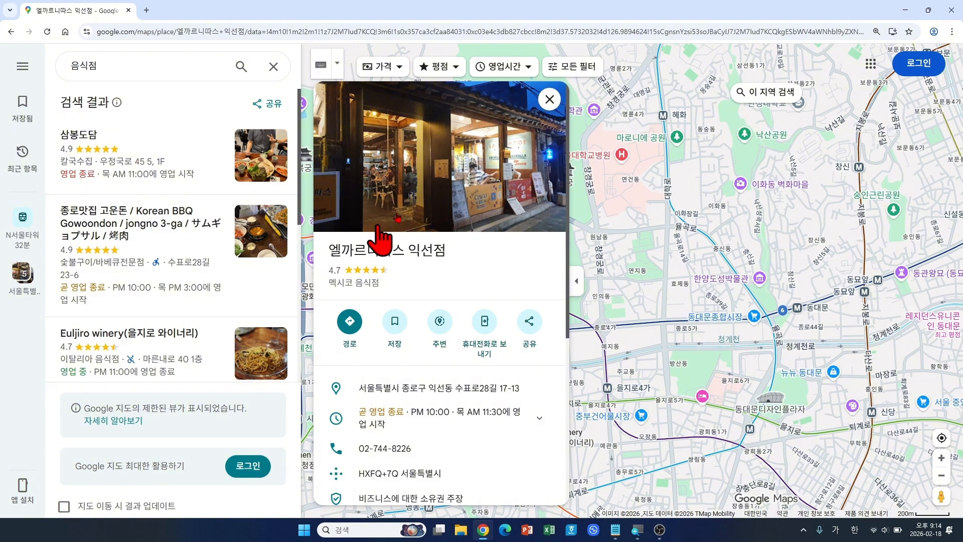
Step: Filter the restaurant results to places open now priced ₩1–₩60,000
{"action": "left_click", "coordinate": [551, 98]}
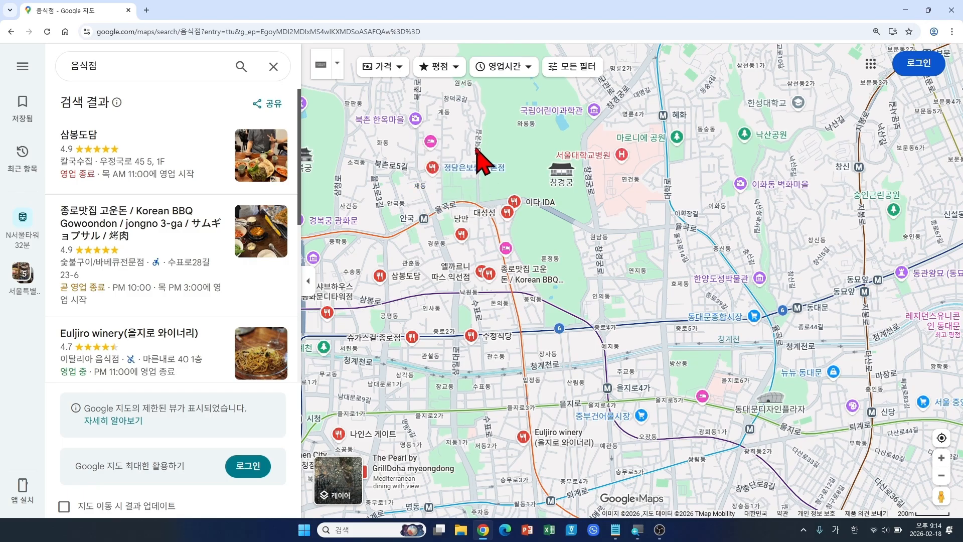
{"action": "left_click", "coordinate": [574, 69]}
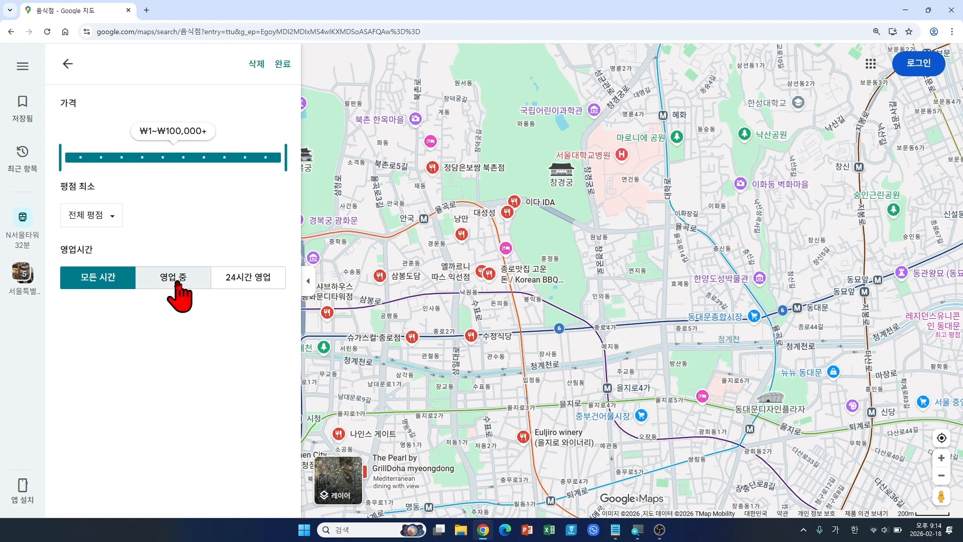
{"action": "left_click", "coordinate": [177, 283]}
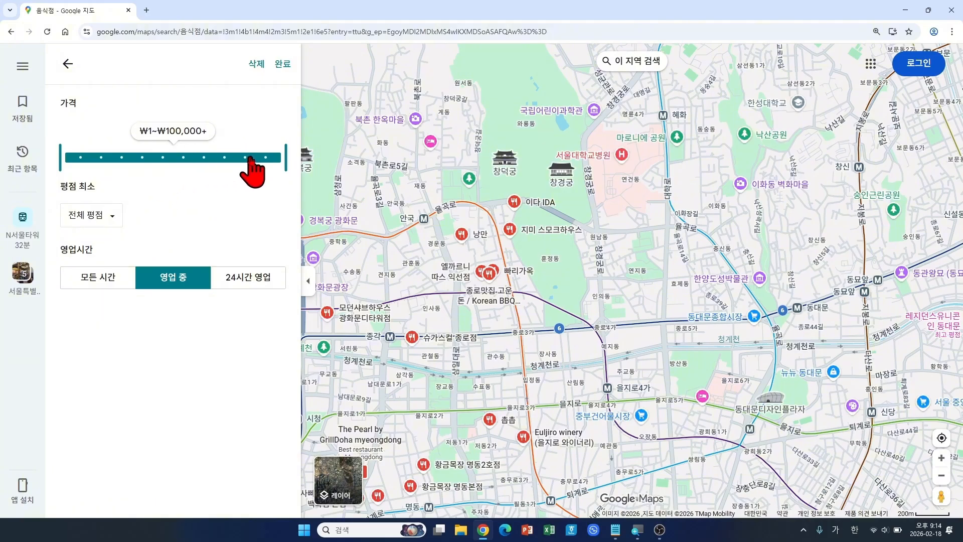
{"action": "left_click_drag", "start_coordinate": [284, 159], "coordinate": [181, 159]}
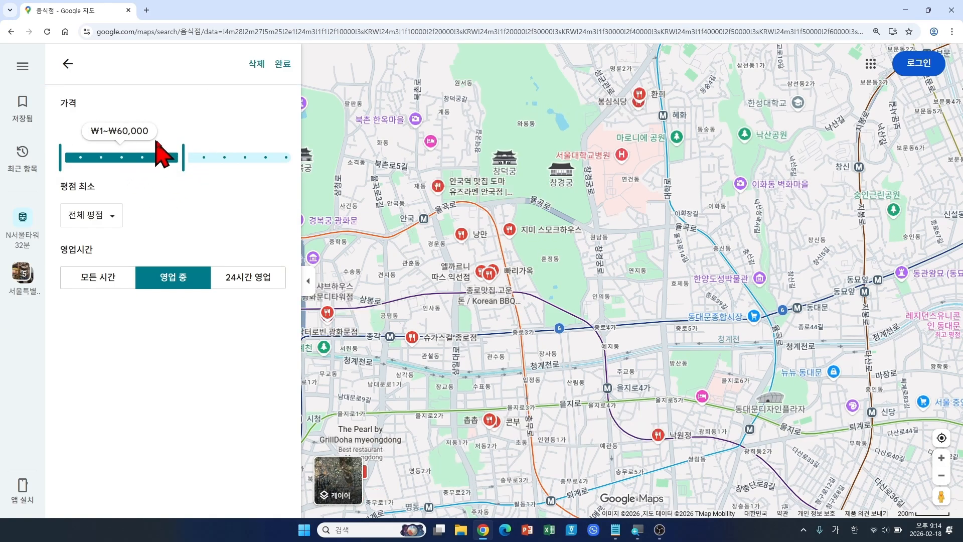
{"action": "left_click", "coordinate": [285, 66]}
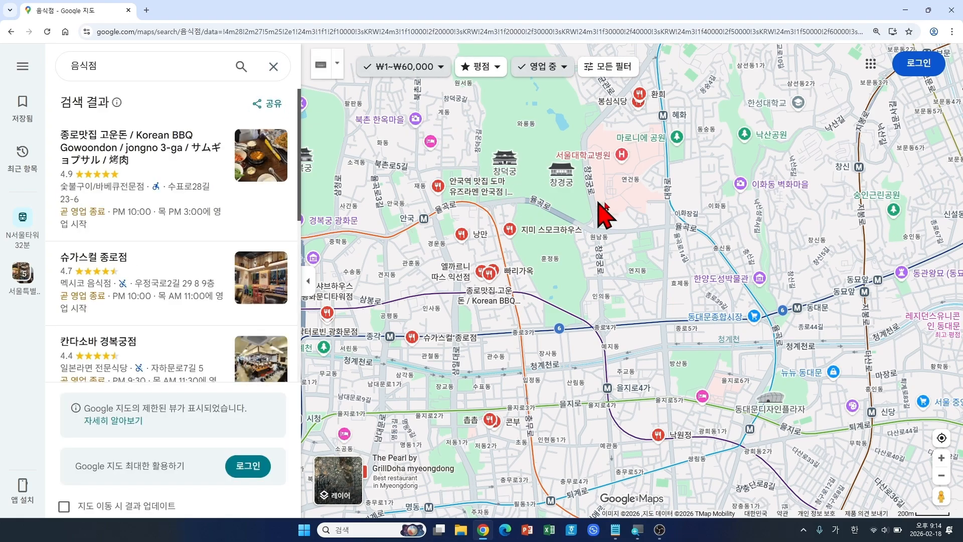
Step: Pan back toward Gyeongbokgung and clear the filtered 음식점 search
{"action": "left_click_drag", "start_coordinate": [607, 217], "coordinate": [684, 271]}
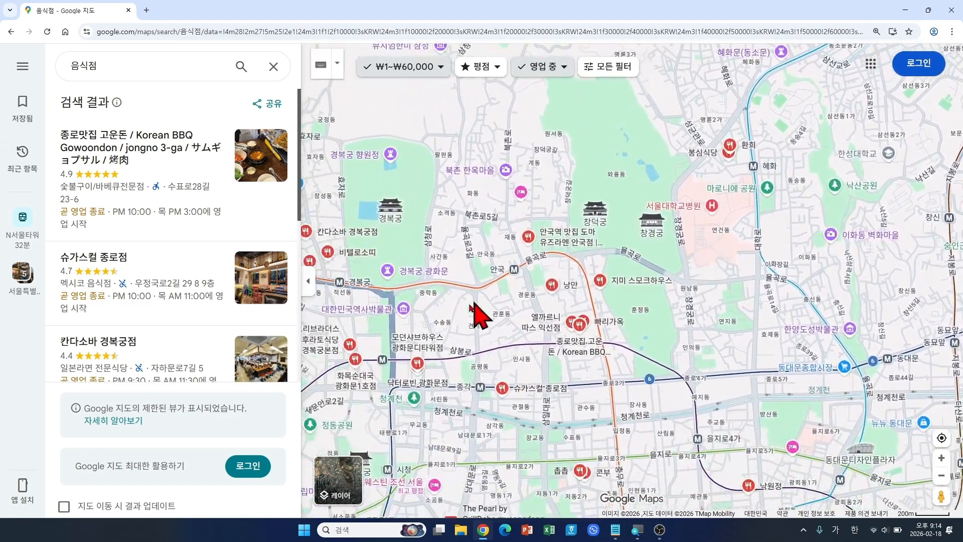
{"action": "left_click_drag", "start_coordinate": [478, 314], "coordinate": [555, 303]}
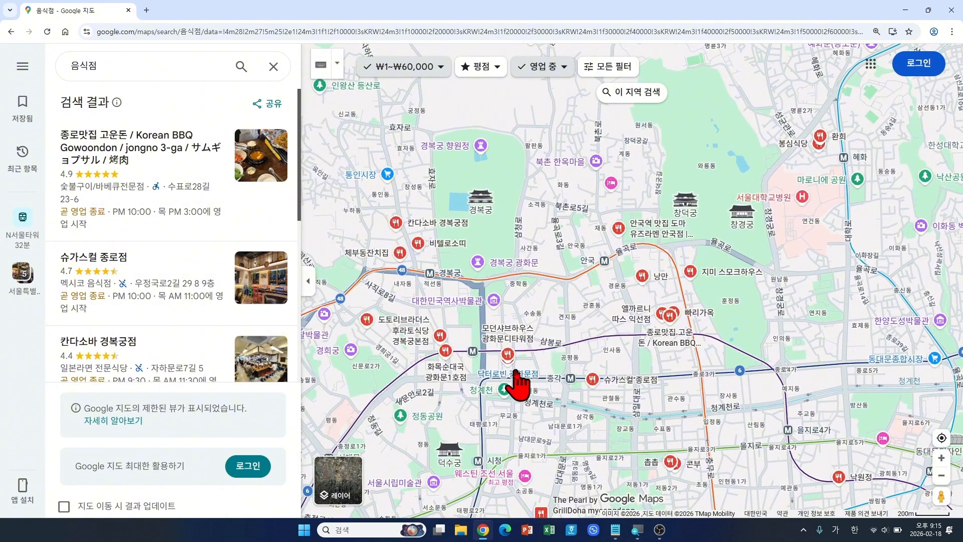
{"action": "mouse_move", "coordinate": [502, 373]}
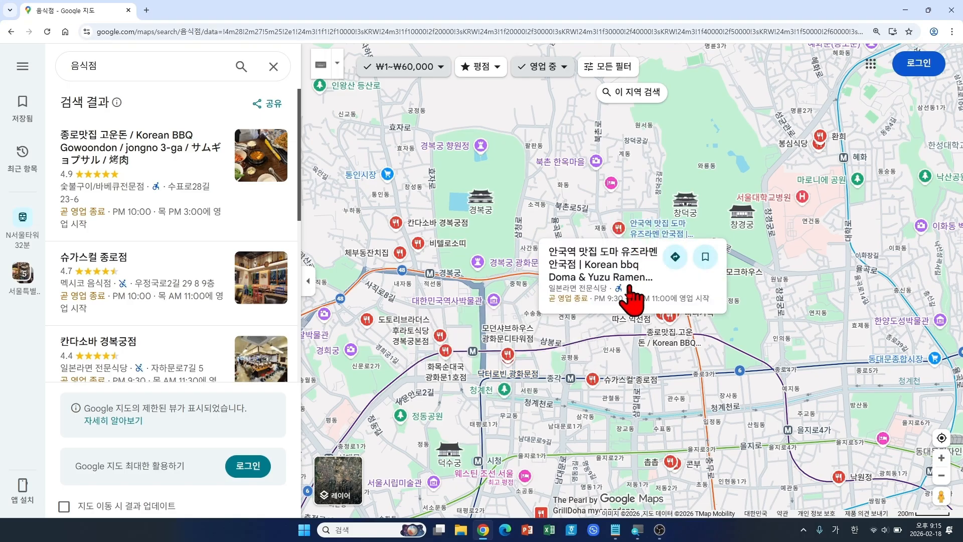
{"action": "mouse_move", "coordinate": [435, 222]}
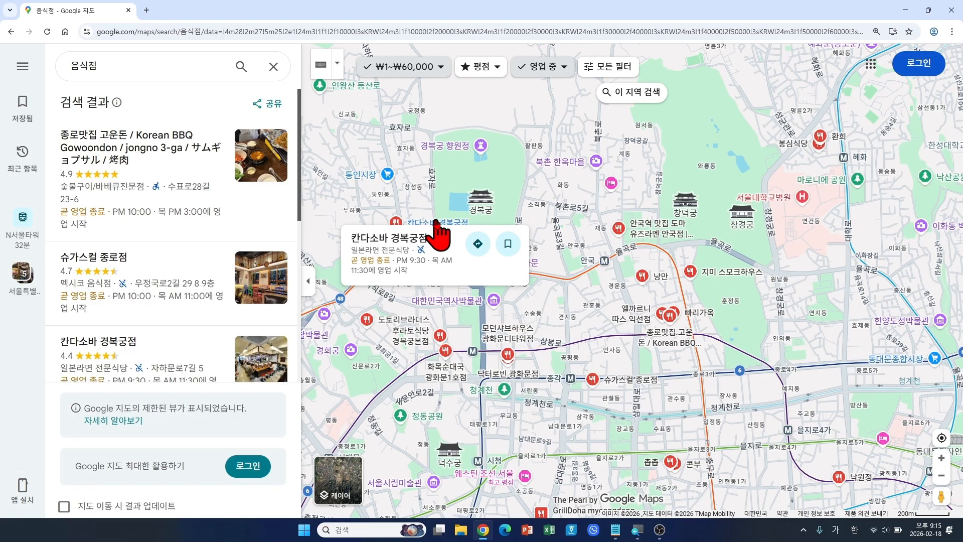
{"action": "left_click", "coordinate": [273, 66]}
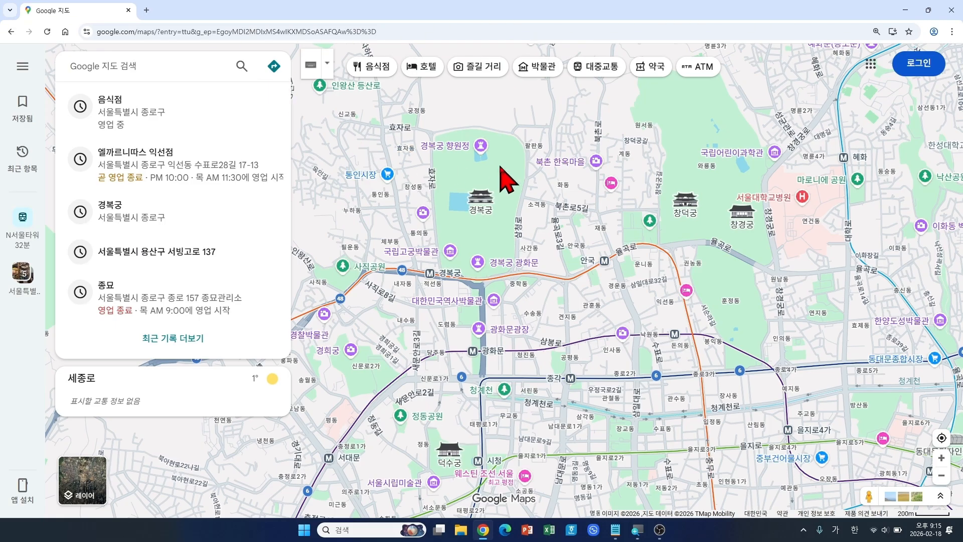
Step: Recentre and zoom in on the 경복궁, 창덕궁 and 창경궁 palace district
{"action": "left_click_drag", "start_coordinate": [546, 216], "coordinate": [455, 254]}
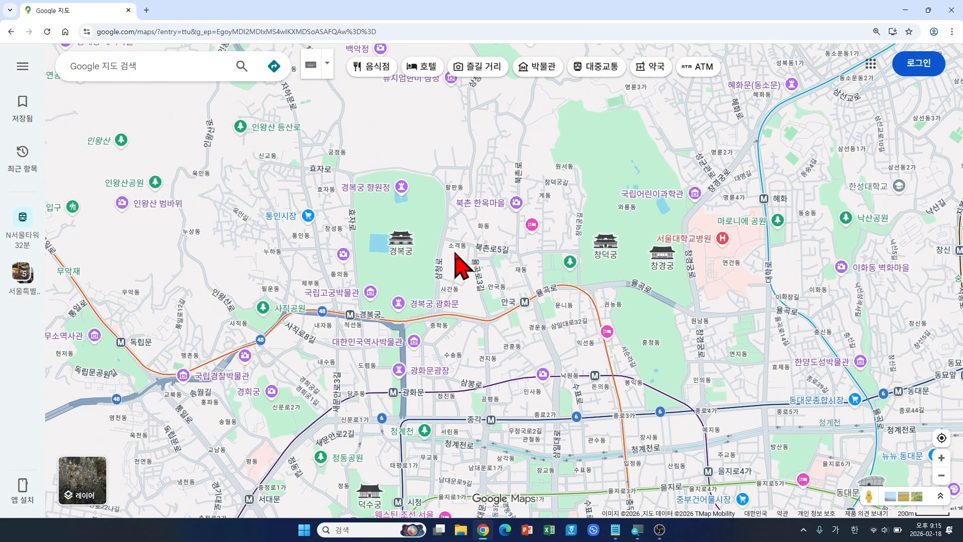
{"action": "scroll", "coordinate": [455, 253], "scroll_direction": "up", "scroll_amount": 1}
{"action": "left_click_drag", "start_coordinate": [454, 256], "coordinate": [478, 229]}
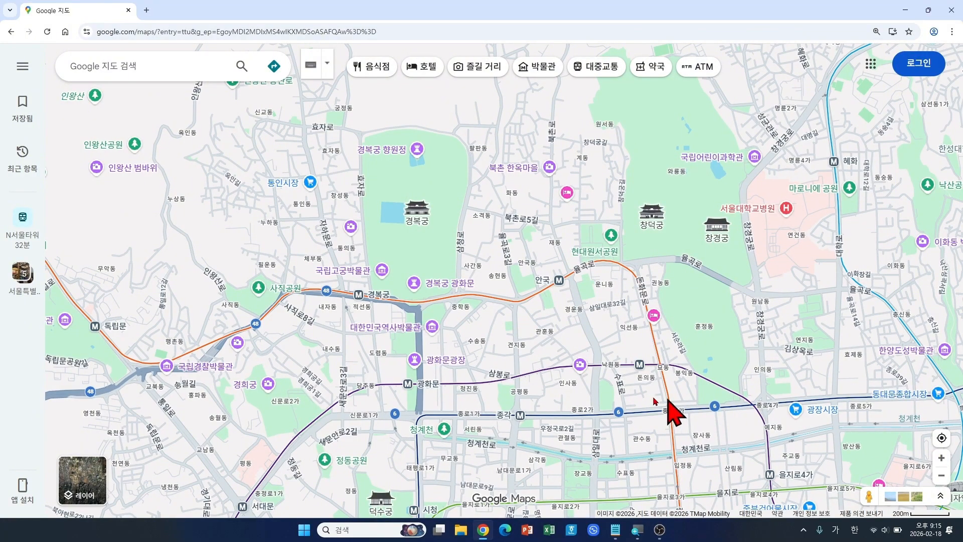
{"action": "scroll", "coordinate": [490, 365], "scroll_direction": "up", "scroll_amount": 2}
{"action": "left_click_drag", "start_coordinate": [498, 345], "coordinate": [530, 415]}
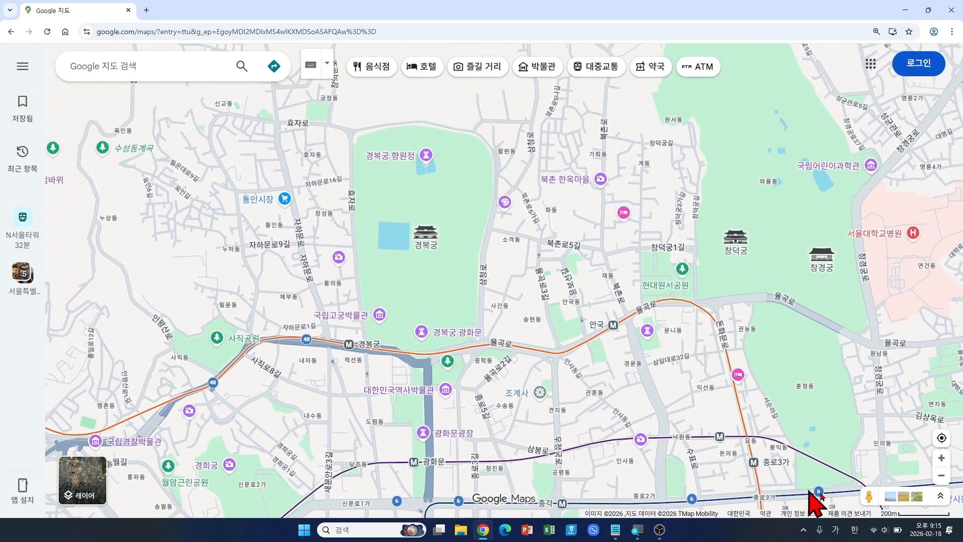
Step: Show Street View coverage, zoom into Gyeongbokgung, and pick a blue line on the grounds
{"action": "left_click", "coordinate": [870, 492]}
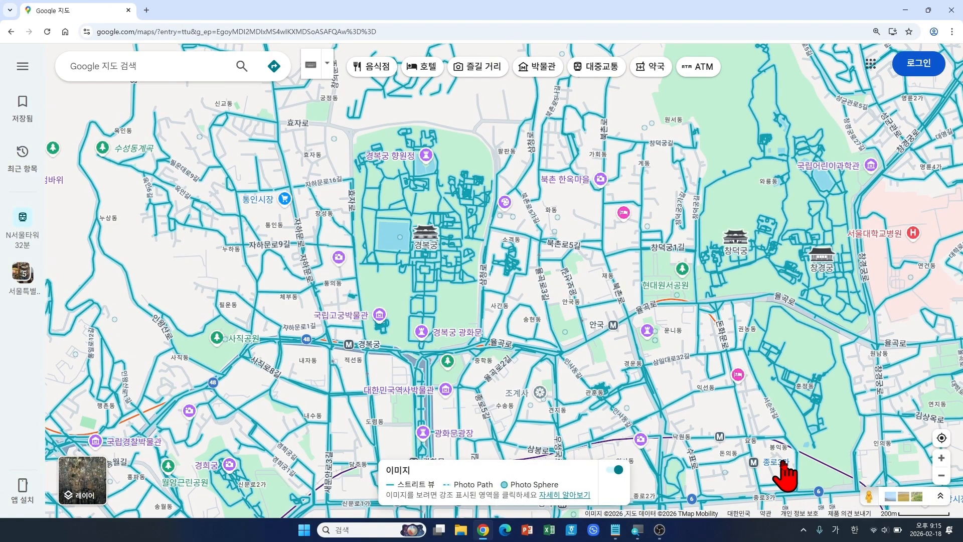
{"action": "mouse_move", "coordinate": [783, 462]}
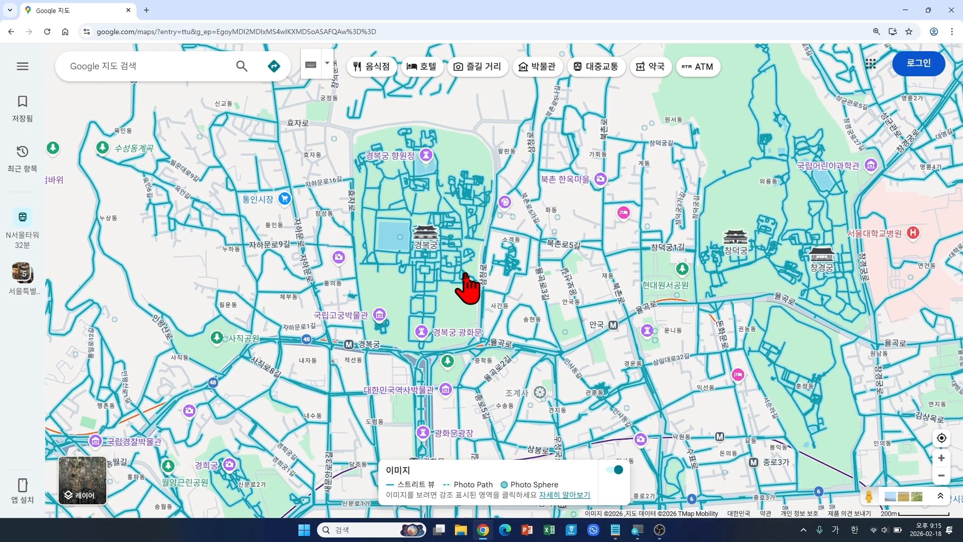
{"action": "scroll", "coordinate": [430, 305], "scroll_direction": "up", "scroll_amount": 1}
{"action": "scroll", "coordinate": [430, 304], "scroll_direction": "up", "scroll_amount": 1}
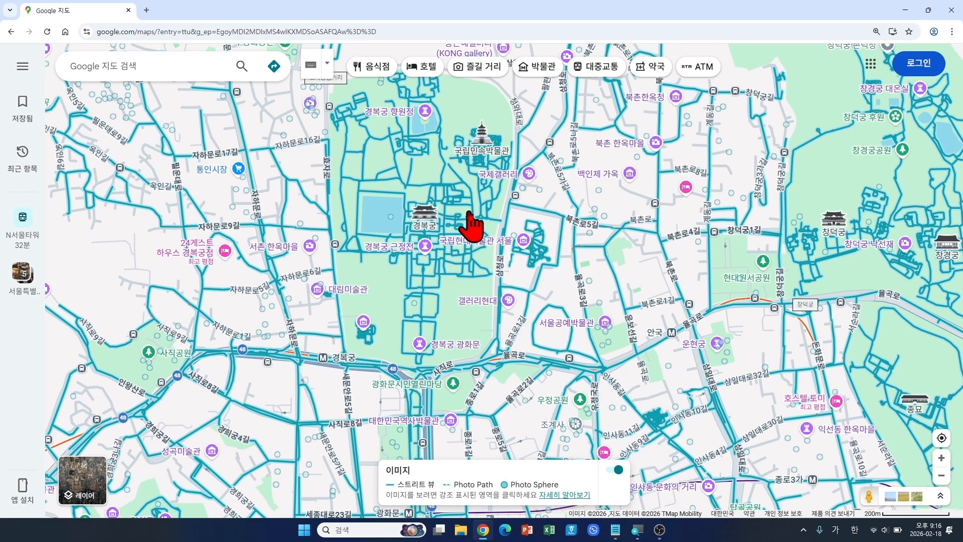
{"action": "left_click_drag", "start_coordinate": [463, 200], "coordinate": [462, 237]}
{"action": "scroll", "coordinate": [450, 370], "scroll_direction": "up", "scroll_amount": 2}
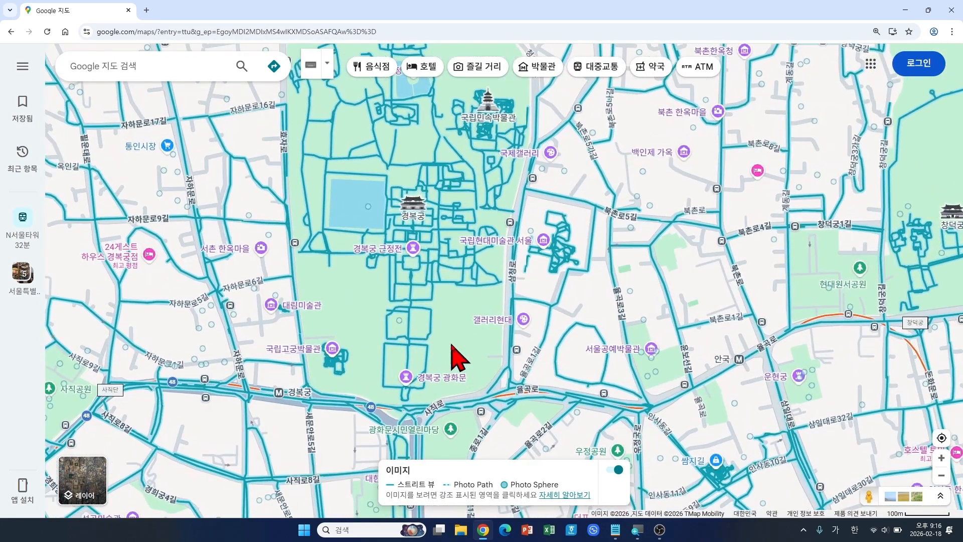
{"action": "left_click_drag", "start_coordinate": [447, 336], "coordinate": [457, 318]}
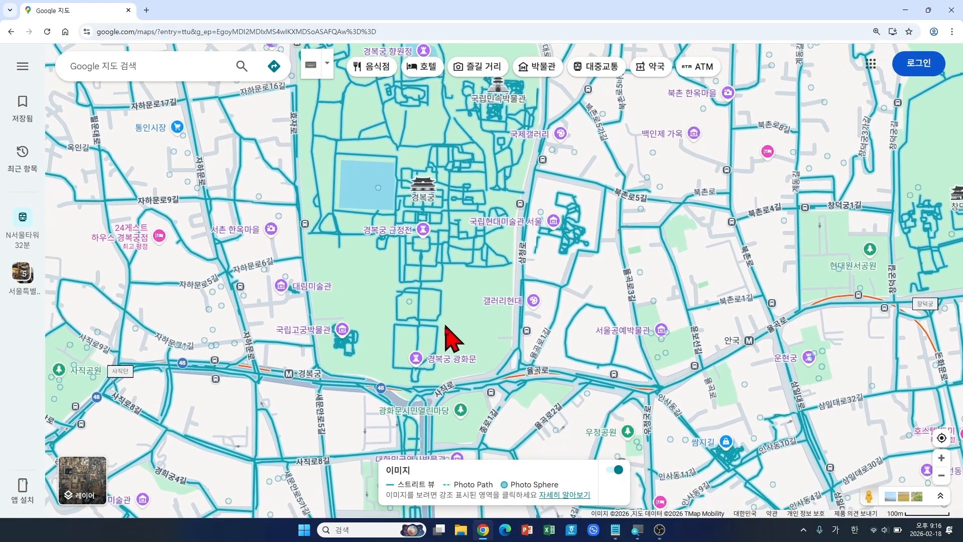
{"action": "left_click_drag", "start_coordinate": [450, 367], "coordinate": [454, 362]}
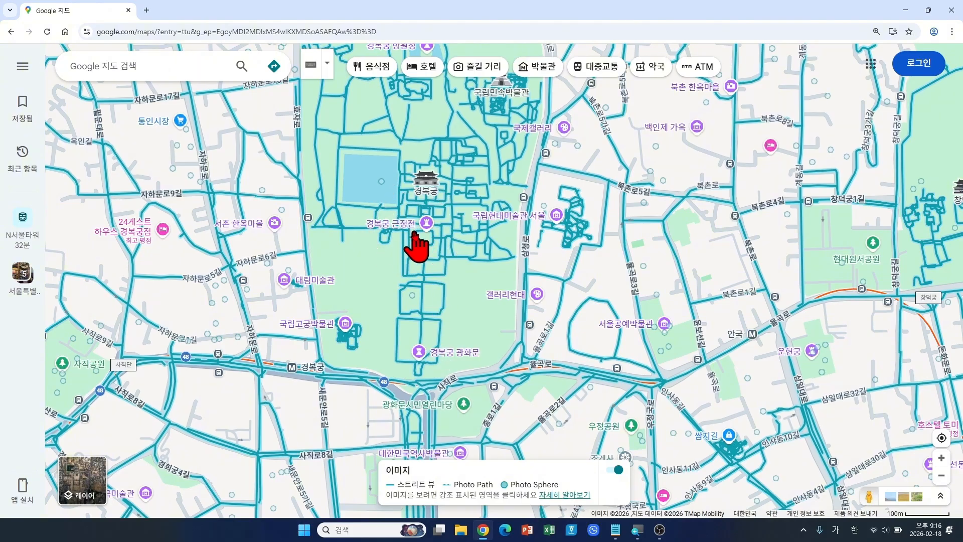
{"action": "left_click", "coordinate": [414, 233]}
{"action": "left_click", "coordinate": [425, 275]}
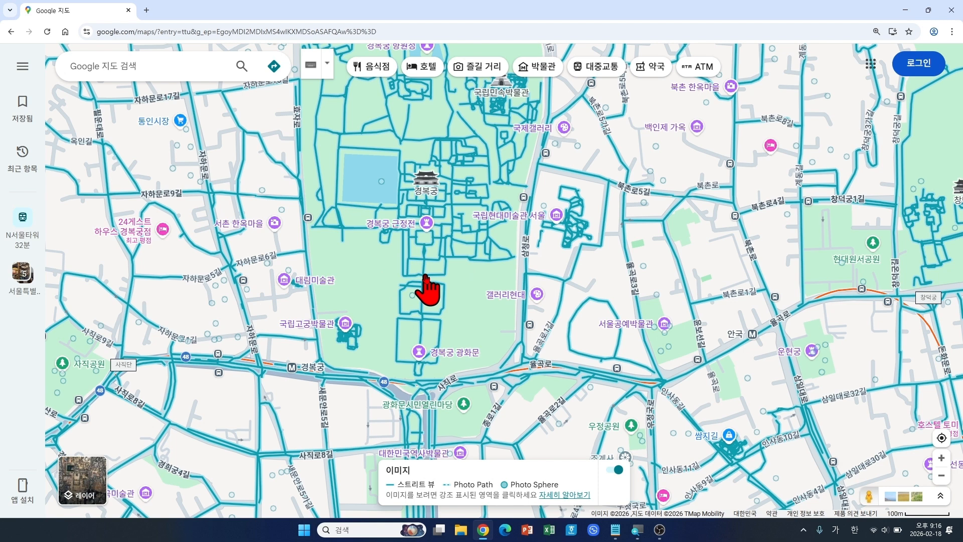
Step: Enter Street View in the palace grounds and turn past the gate to face the main hall
{"action": "left_click", "coordinate": [425, 275]}
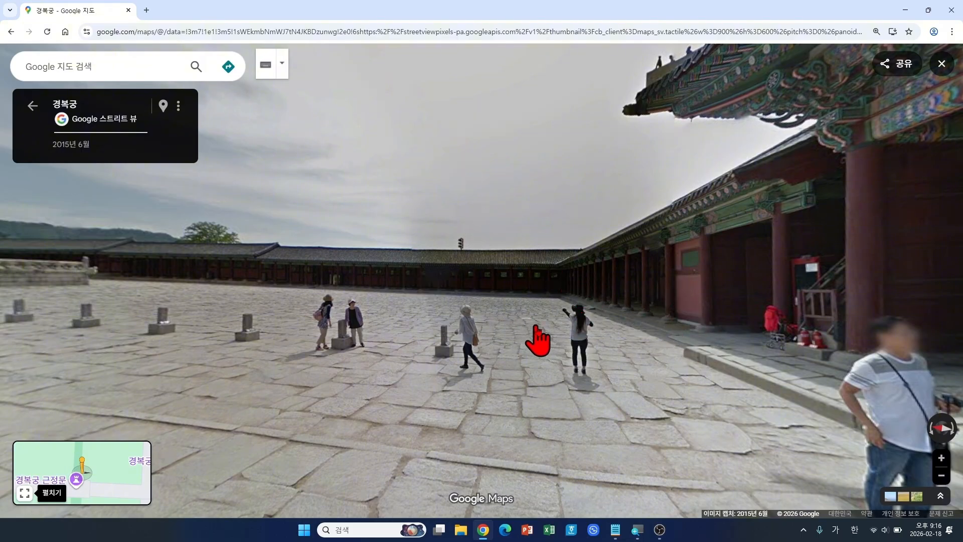
{"action": "left_click_drag", "start_coordinate": [546, 346], "coordinate": [308, 334]}
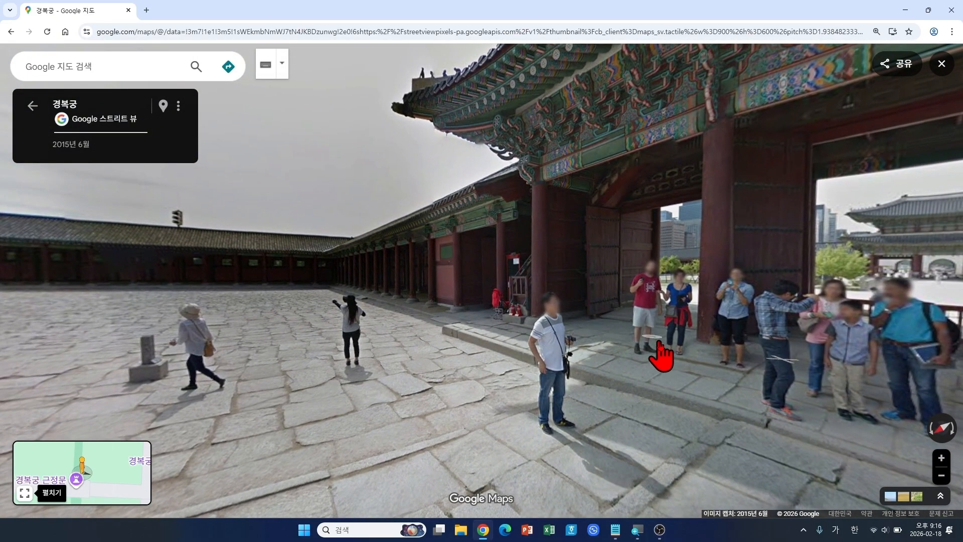
{"action": "left_click_drag", "start_coordinate": [660, 360], "coordinate": [340, 327]}
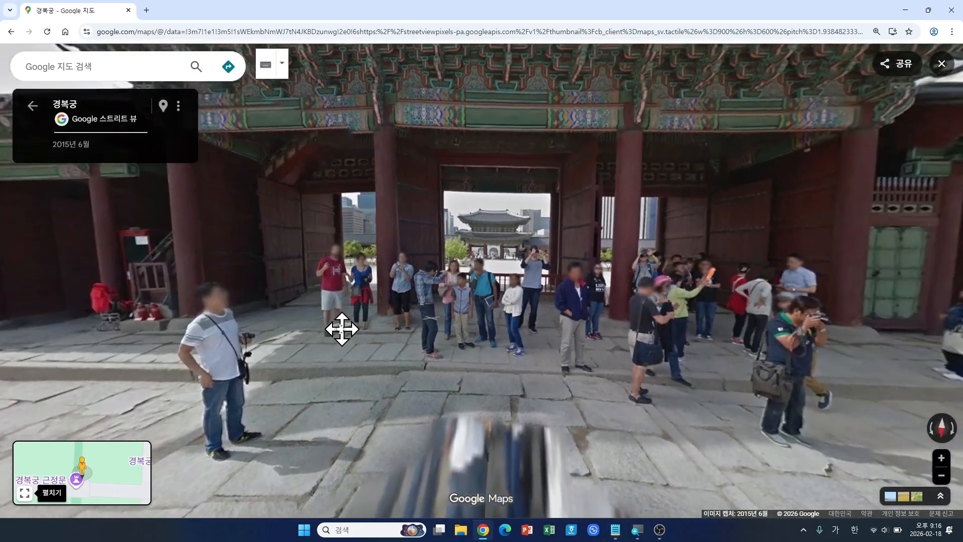
{"action": "left_click_drag", "start_coordinate": [693, 392], "coordinate": [372, 350]}
{"action": "left_click_drag", "start_coordinate": [744, 391], "coordinate": [336, 329]}
{"action": "left_click_drag", "start_coordinate": [690, 374], "coordinate": [430, 355]}
{"action": "left_click_drag", "start_coordinate": [616, 294], "coordinate": [548, 366]}
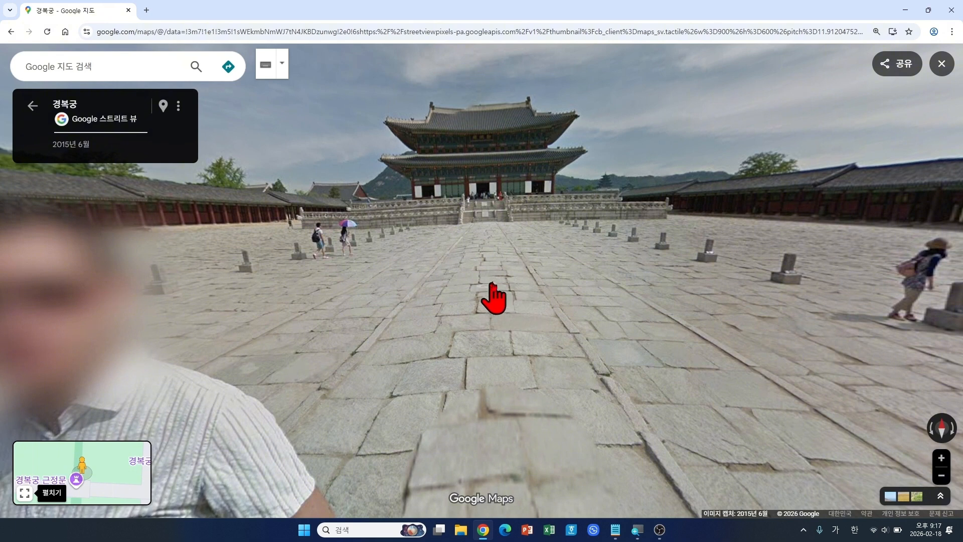
{"action": "left_click_drag", "start_coordinate": [496, 267], "coordinate": [496, 288]}
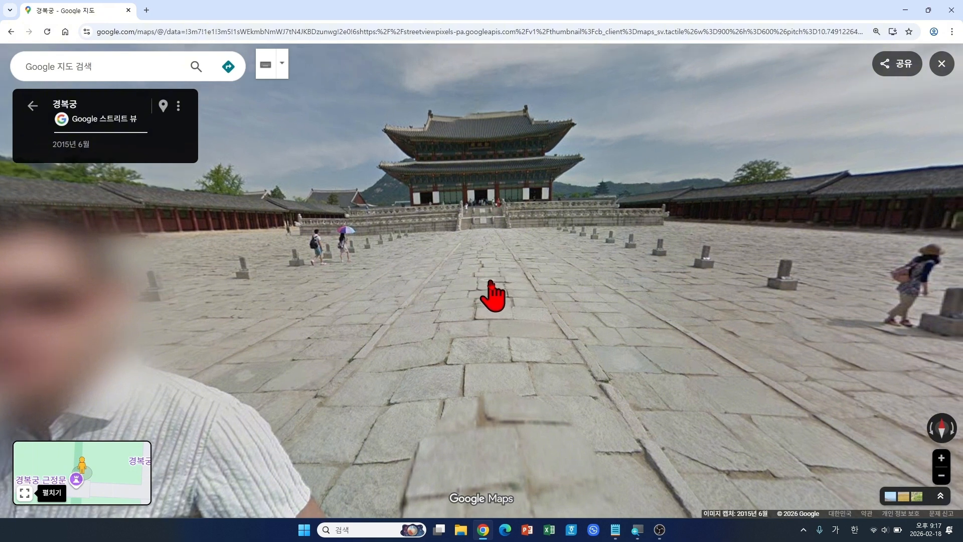
Step: Walk up to 근정전's stairs and look along the hall front and courtyard
{"action": "left_click", "coordinate": [491, 282]}
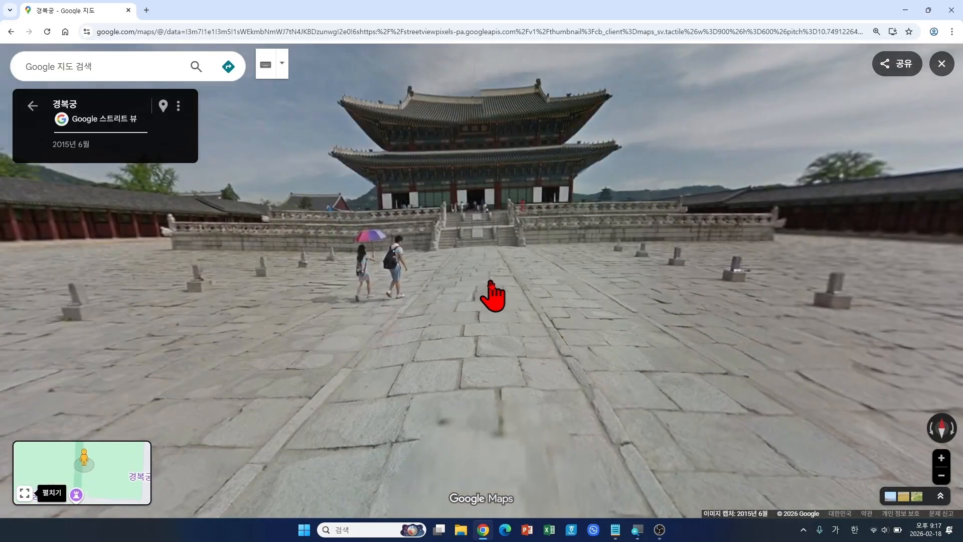
{"action": "left_click", "coordinate": [489, 282]}
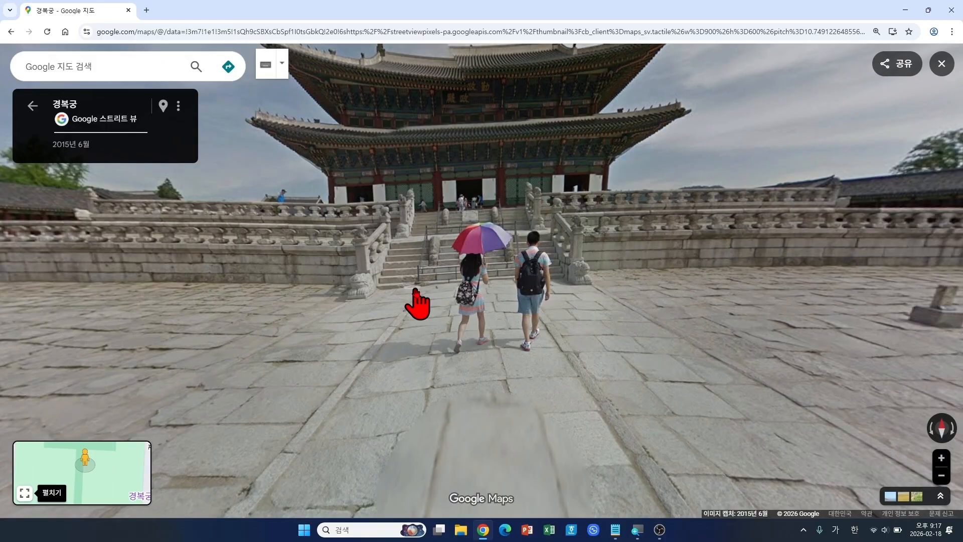
{"action": "left_click", "coordinate": [418, 303]}
{"action": "left_click", "coordinate": [477, 288]}
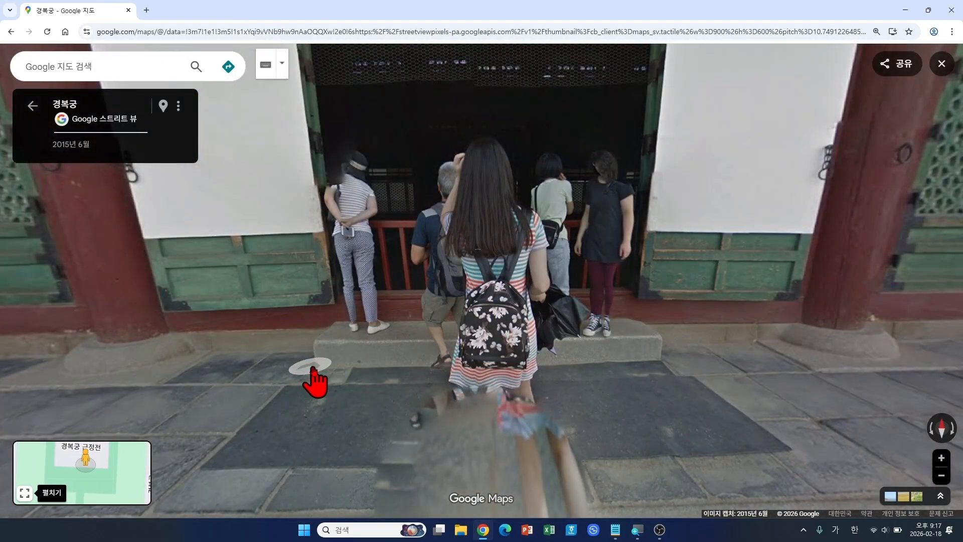
{"action": "left_click_drag", "start_coordinate": [276, 392], "coordinate": [437, 342]}
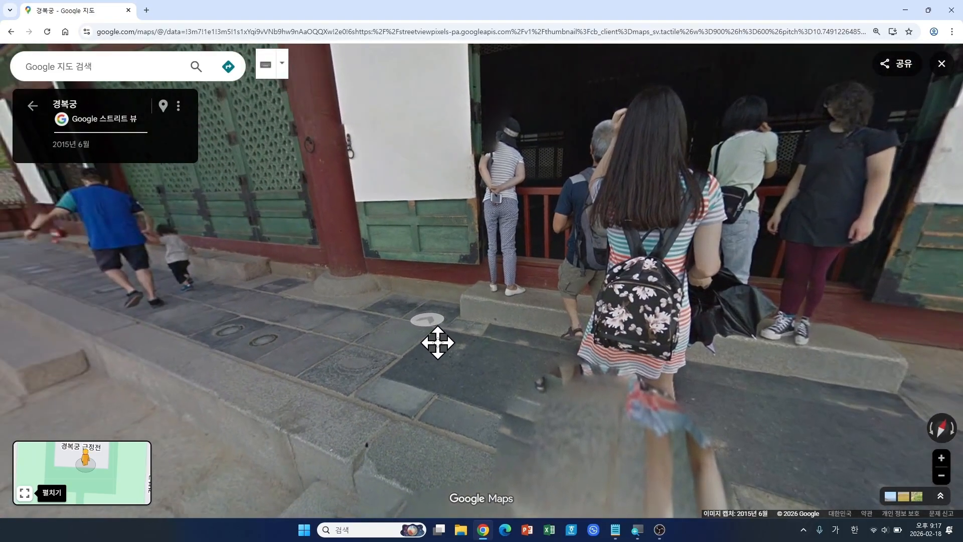
{"action": "left_click_drag", "start_coordinate": [199, 345], "coordinate": [399, 341]}
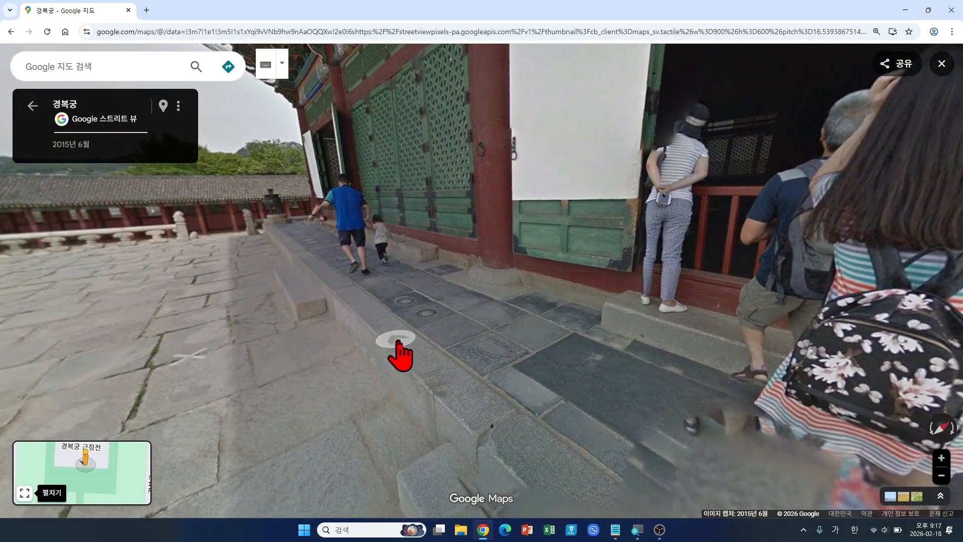
{"action": "left_click_drag", "start_coordinate": [301, 337], "coordinate": [356, 345]}
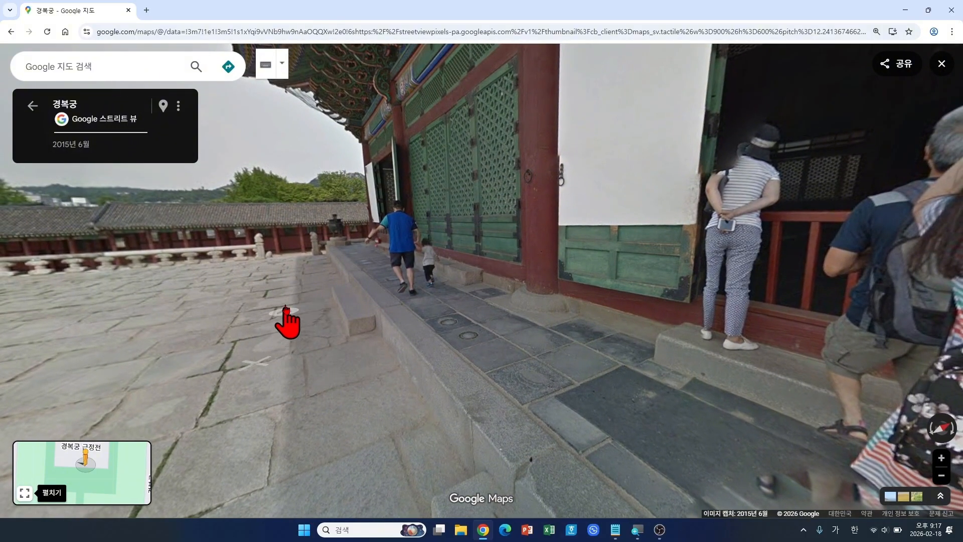
Step: Move along the terrace beside the stone railing and jump ahead across the courtyard
{"action": "left_click", "coordinate": [310, 303]}
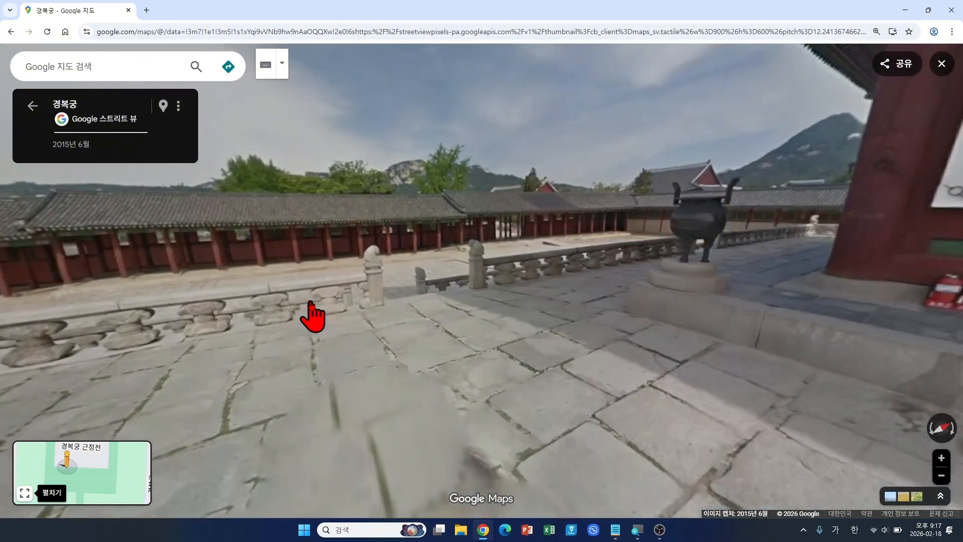
{"action": "left_click", "coordinate": [410, 310]}
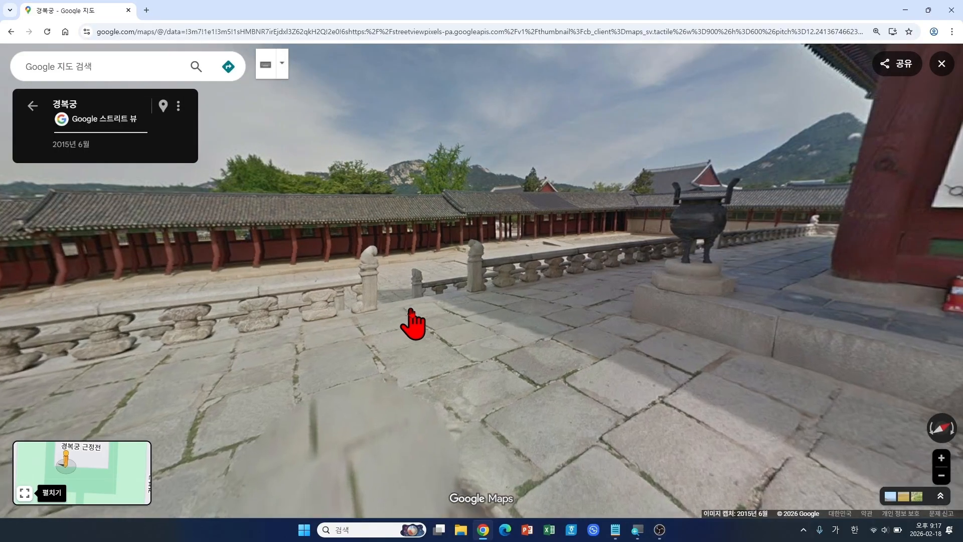
{"action": "left_click", "coordinate": [319, 306]}
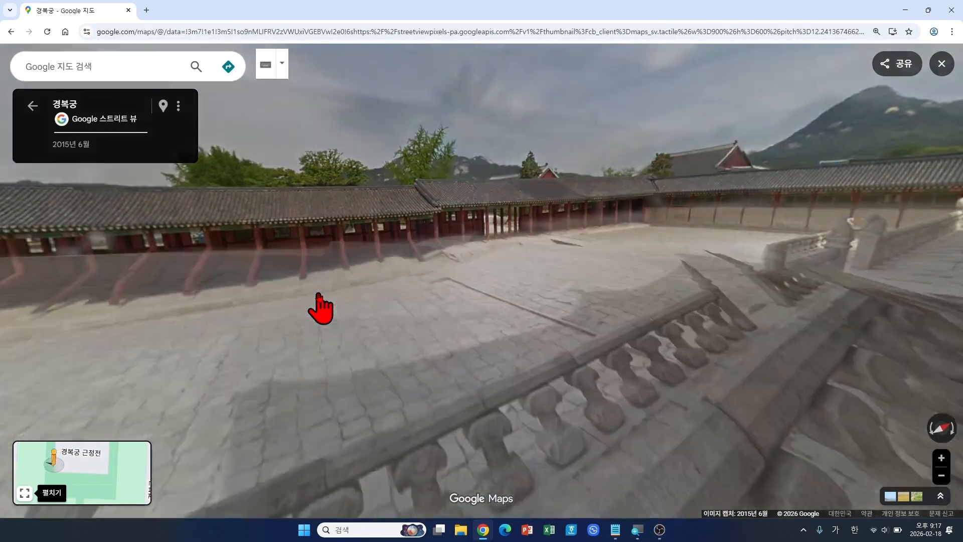
{"action": "left_click_drag", "start_coordinate": [598, 323], "coordinate": [374, 308]}
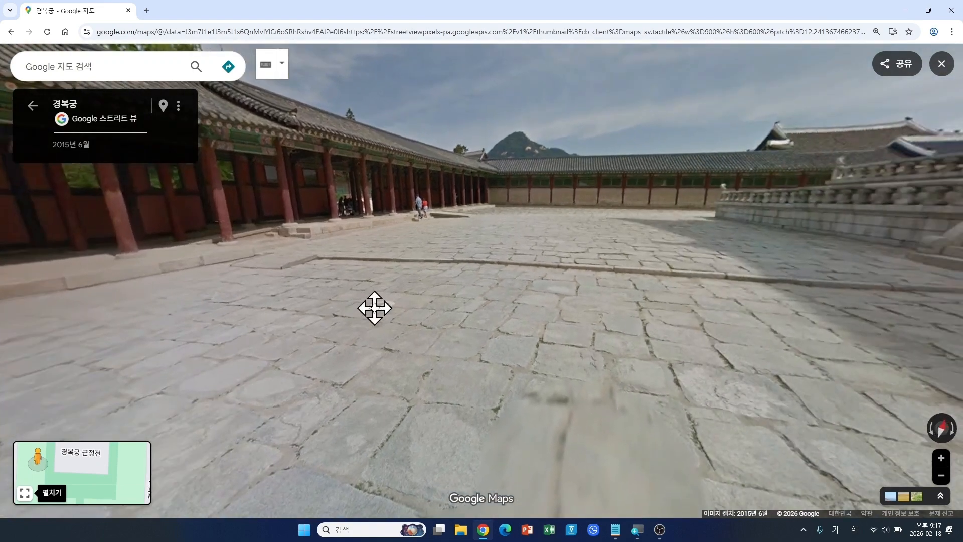
{"action": "left_click_drag", "start_coordinate": [632, 318], "coordinate": [441, 290]}
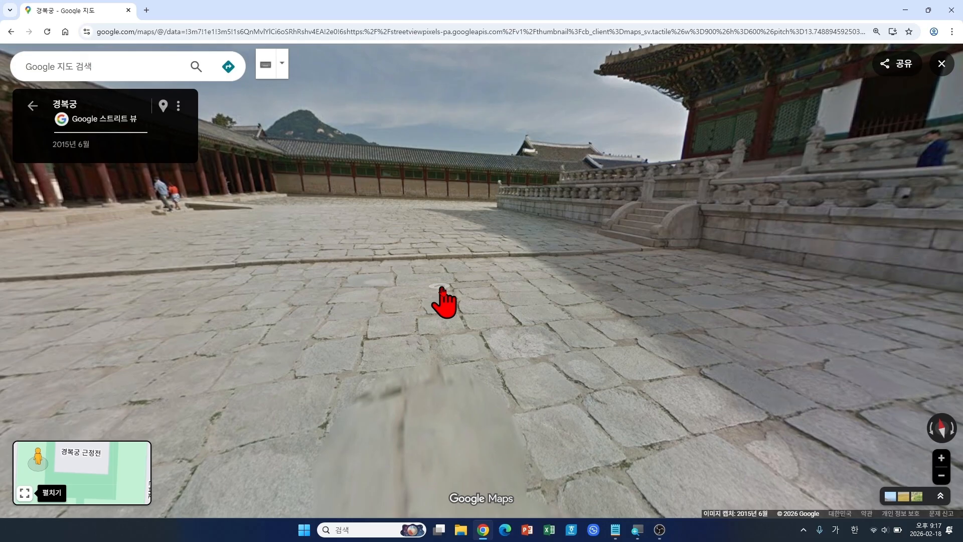
{"action": "left_click", "coordinate": [403, 252]}
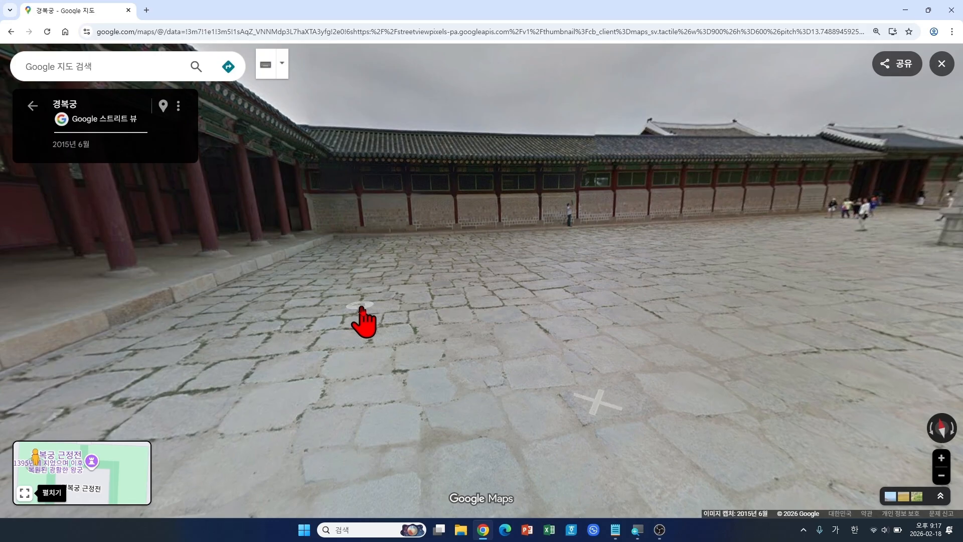
{"action": "mouse_move", "coordinate": [125, 478]}
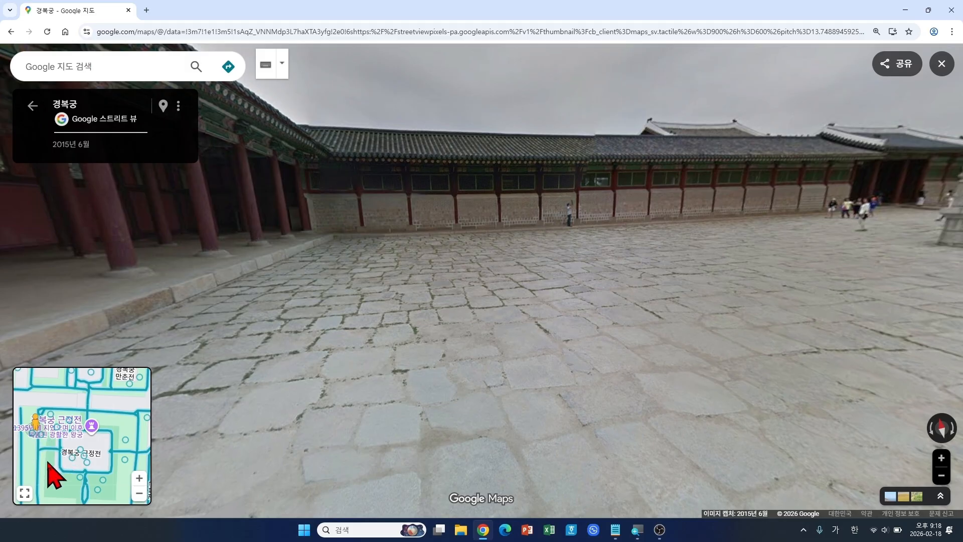
Step: Expand the minimap, pan to the 경회루 pond, and jump Street View to the tree-lined path beside it
{"action": "left_click", "coordinate": [25, 493]}
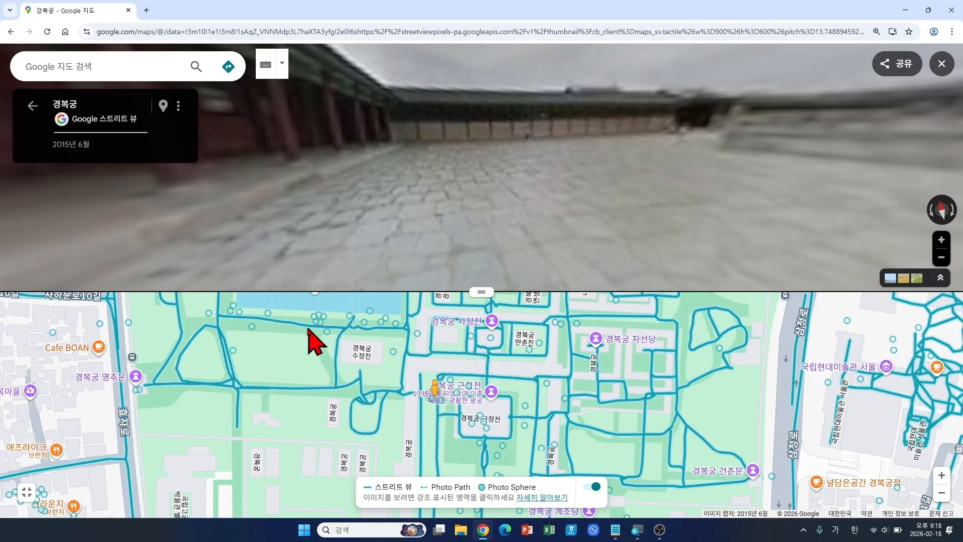
{"action": "left_click_drag", "start_coordinate": [318, 336], "coordinate": [350, 412]}
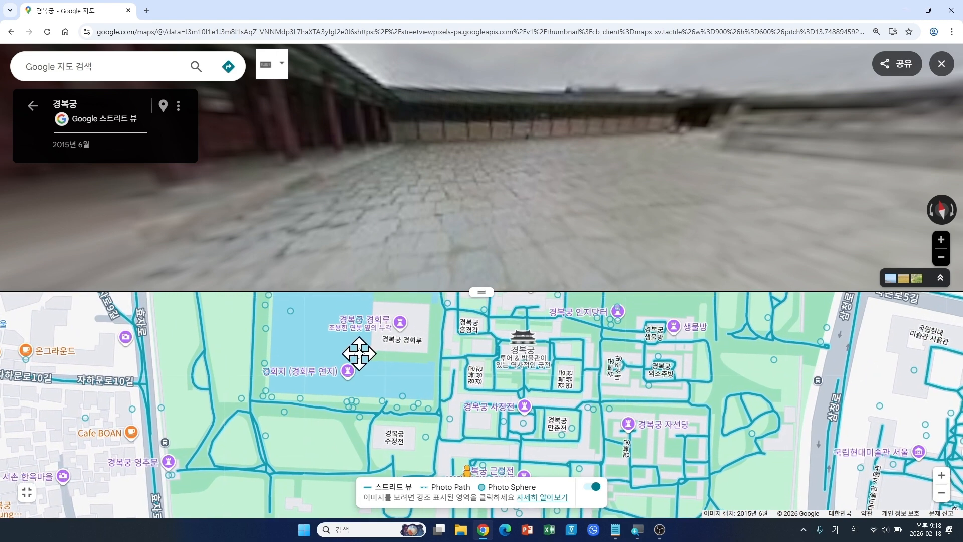
{"action": "left_click_drag", "start_coordinate": [357, 355], "coordinate": [351, 383]}
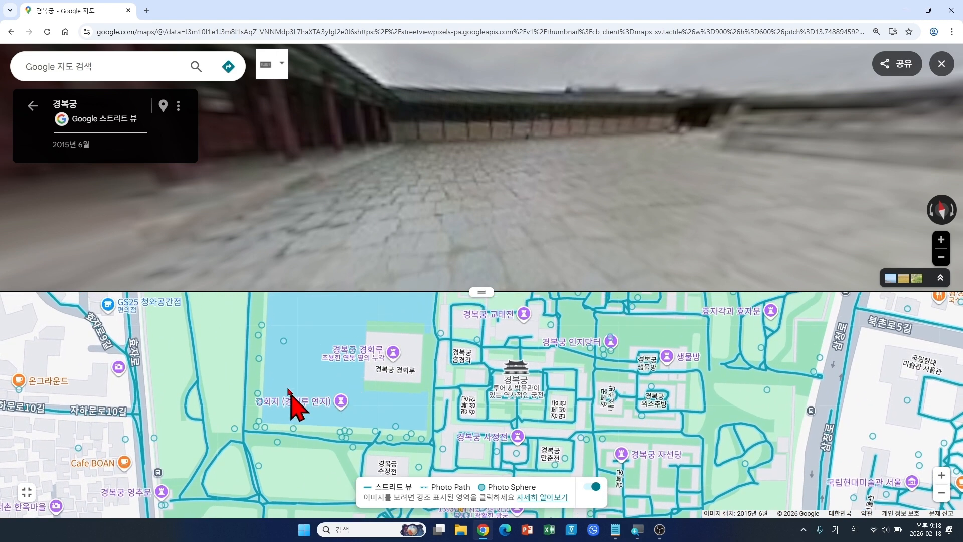
{"action": "left_click_drag", "start_coordinate": [338, 418], "coordinate": [316, 362]}
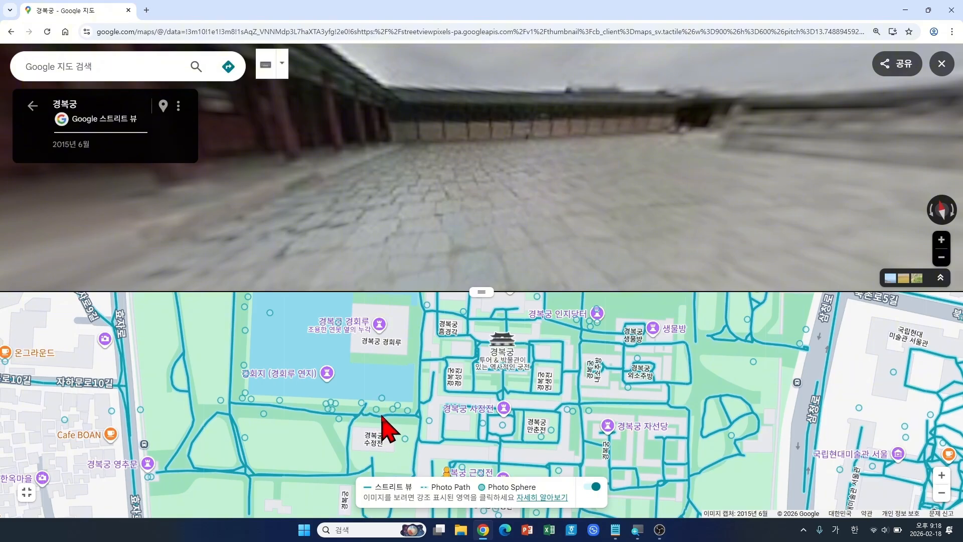
{"action": "left_click_drag", "start_coordinate": [383, 417], "coordinate": [418, 427]}
{"action": "left_click", "coordinate": [388, 411]}
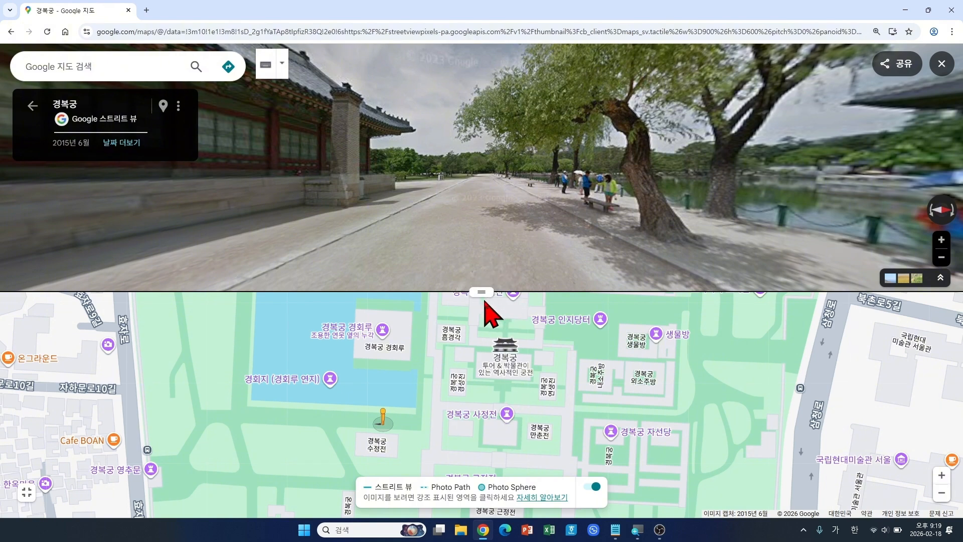
Step: Make the Street View panorama taller and turn the view to face the 경회루 pavilion
{"action": "left_click_drag", "start_coordinate": [483, 290], "coordinate": [481, 371]}
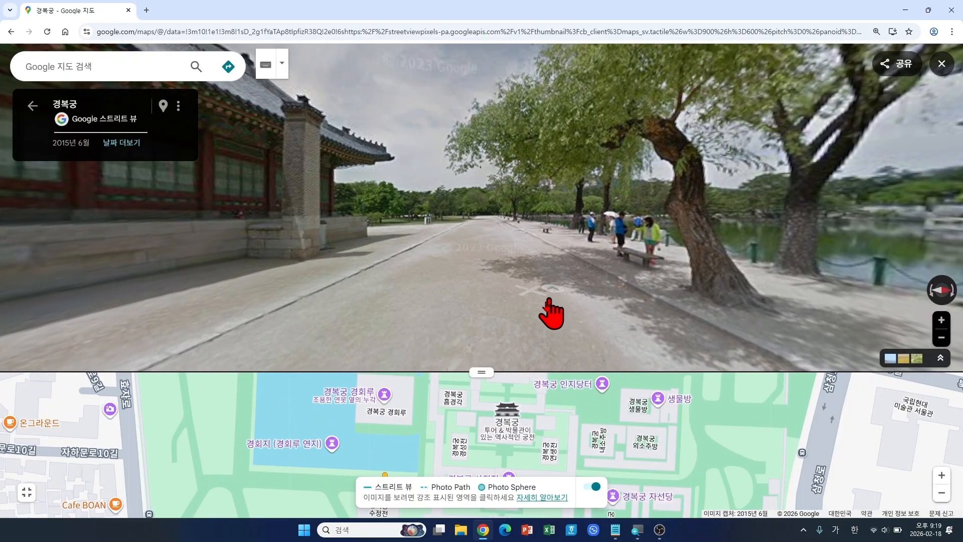
{"action": "left_click_drag", "start_coordinate": [598, 286], "coordinate": [432, 261]}
{"action": "left_click_drag", "start_coordinate": [655, 307], "coordinate": [453, 271]}
{"action": "left_click_drag", "start_coordinate": [572, 282], "coordinate": [522, 300]}
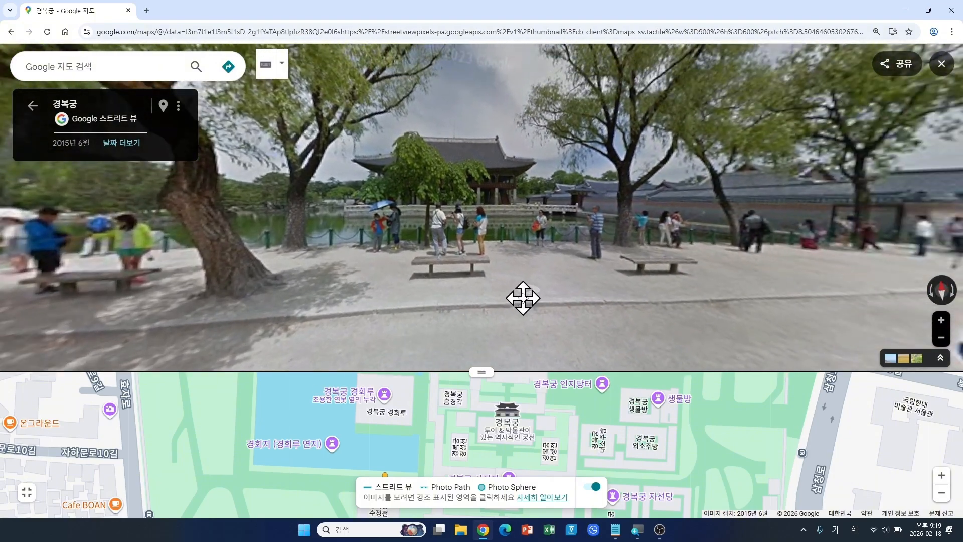
Step: Walk along the pond to the stone-walled alley near 사정전, then pan and zoom out the minimap
{"action": "left_click", "coordinate": [527, 256]}
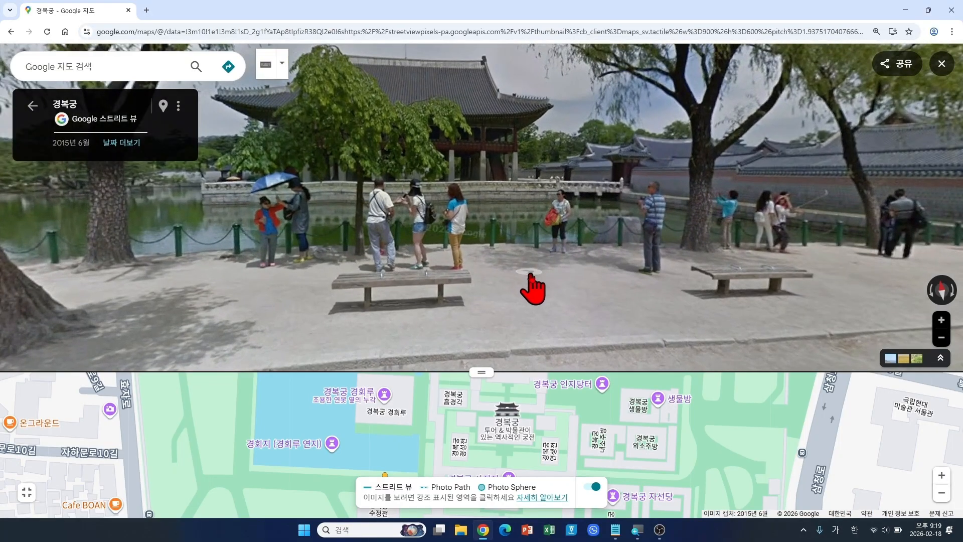
{"action": "left_click", "coordinate": [522, 293]}
{"action": "left_click", "coordinate": [547, 293]}
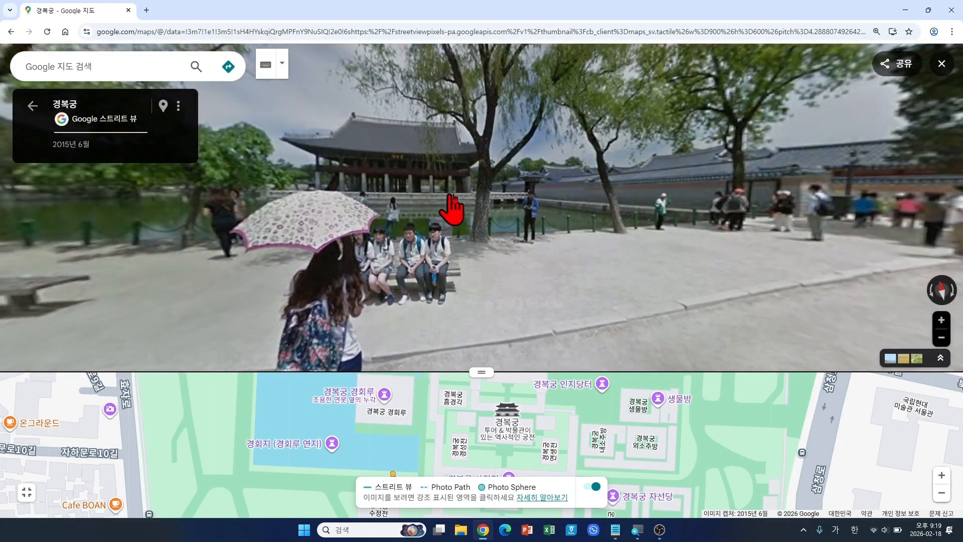
{"action": "left_click", "coordinate": [558, 283]}
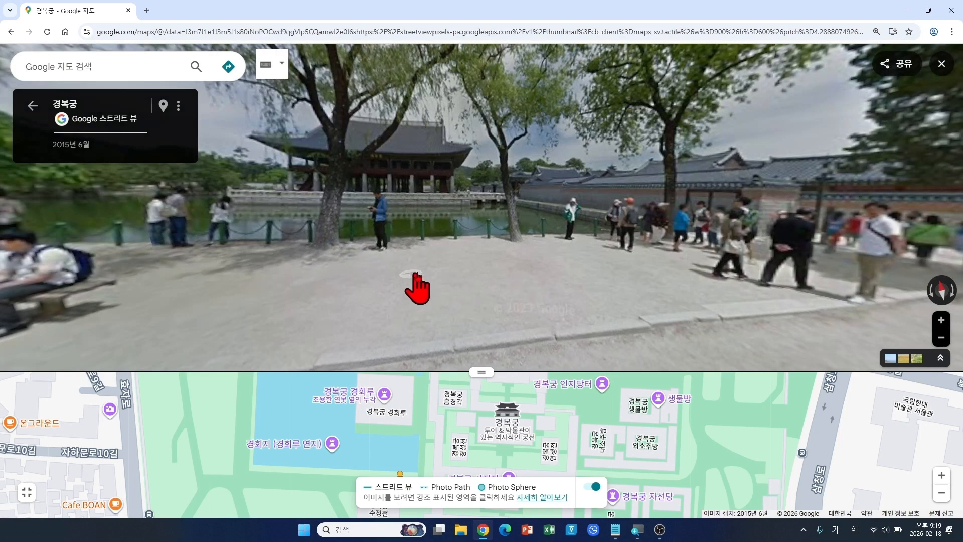
{"action": "left_click", "coordinate": [497, 289]}
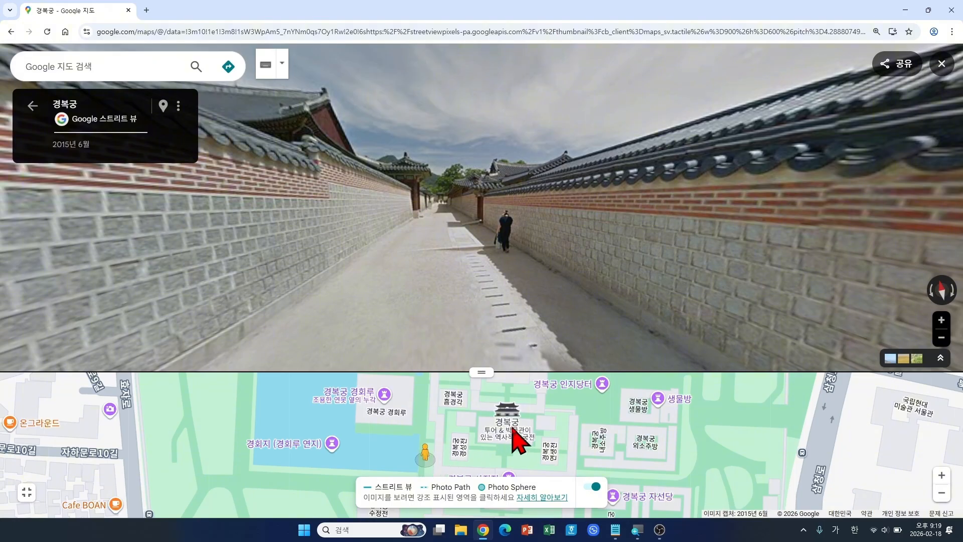
{"action": "left_click_drag", "start_coordinate": [470, 445], "coordinate": [505, 407]}
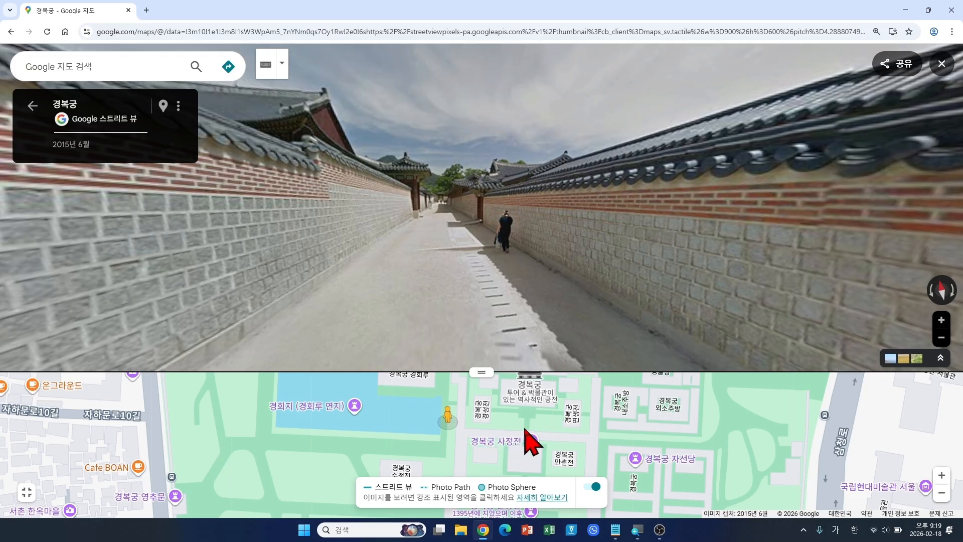
{"action": "left_click_drag", "start_coordinate": [525, 429], "coordinate": [473, 425]}
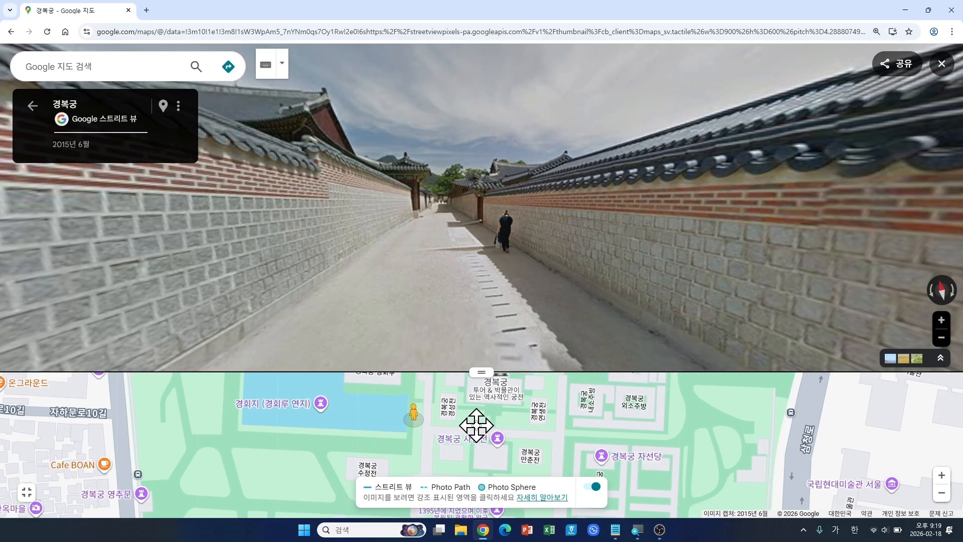
{"action": "scroll", "coordinate": [479, 432], "scroll_direction": "down", "scroll_amount": 2}
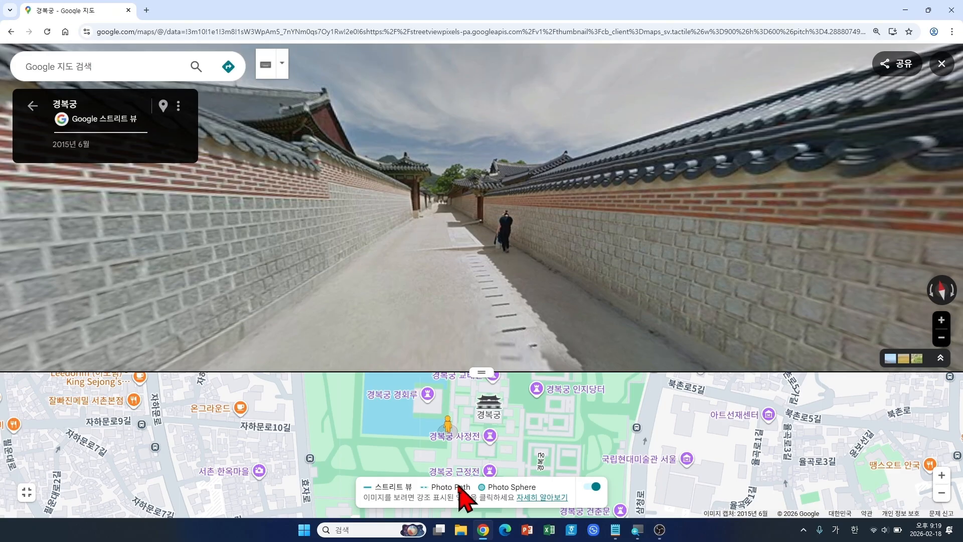
Step: Close Street View, hide the coverage lines and recent searches, and re-centre the map on 경복궁
{"action": "left_click", "coordinate": [942, 64]}
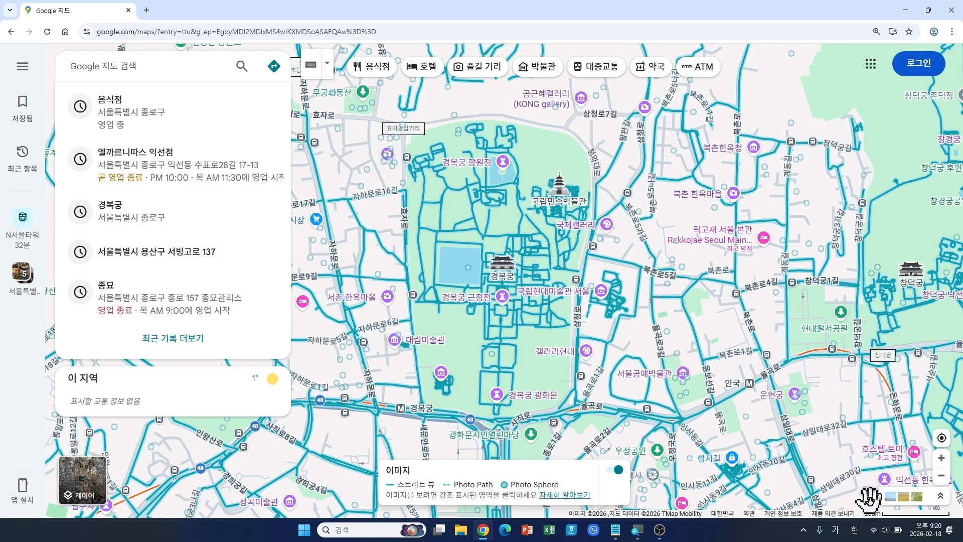
{"action": "left_click", "coordinate": [869, 498]}
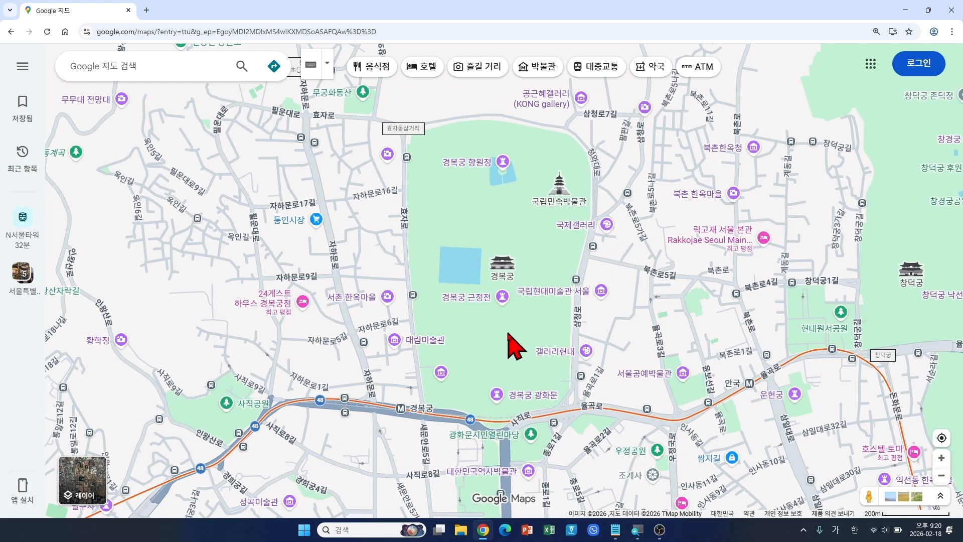
{"action": "left_click_drag", "start_coordinate": [511, 342], "coordinate": [467, 335]}
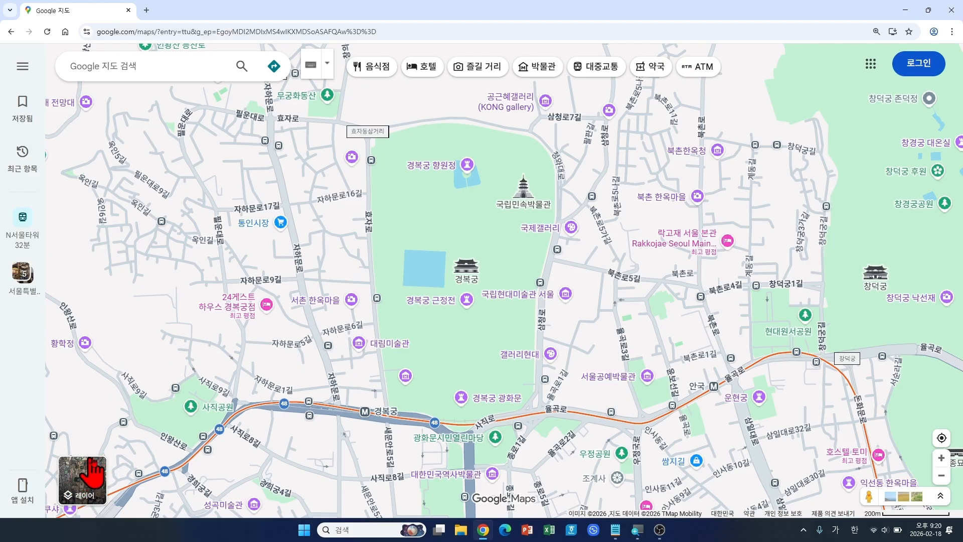
{"action": "mouse_move", "coordinate": [92, 495]}
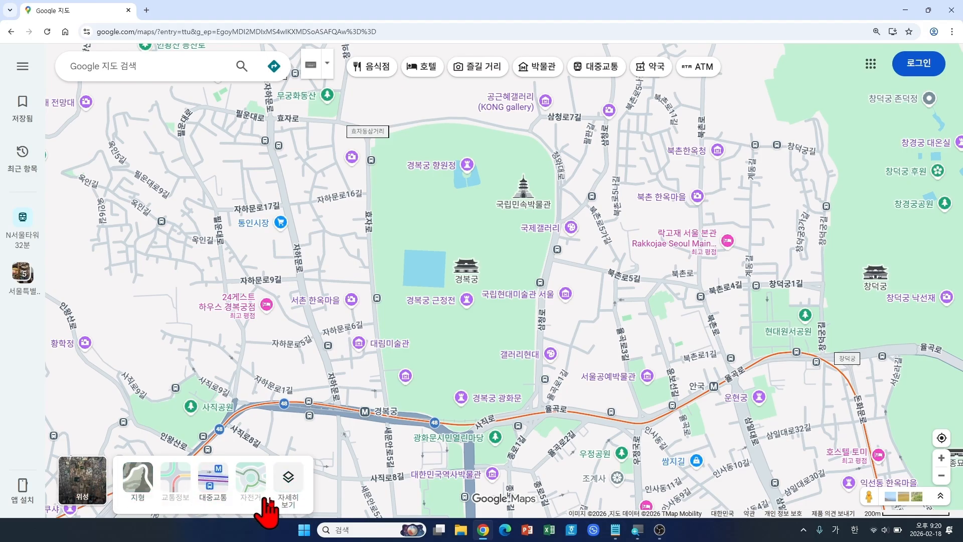
Step: Open the 지도 세부정보 panel showing layers, travel-time and measure tools, and map types
{"action": "left_click", "coordinate": [296, 489]}
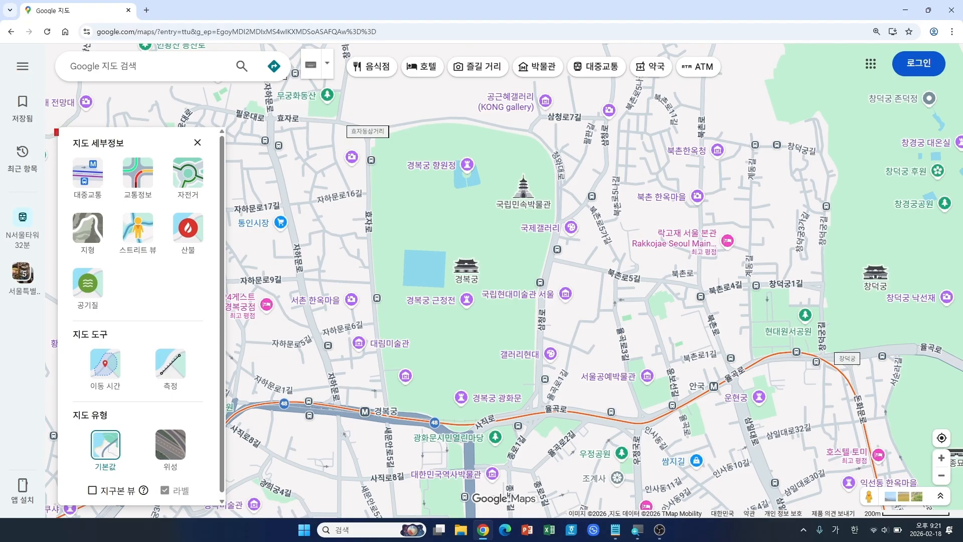
{"action": "left_click_drag", "start_coordinate": [56, 130], "coordinate": [227, 510]}
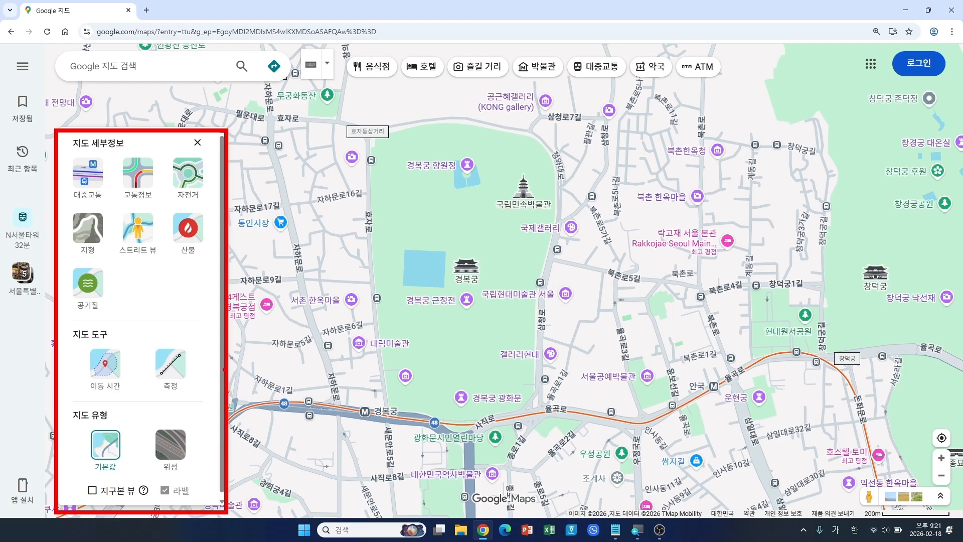
{"action": "left_click_drag", "start_coordinate": [222, 357], "coordinate": [278, 339]}
{"action": "left_click_drag", "start_coordinate": [133, 423], "coordinate": [200, 484]}
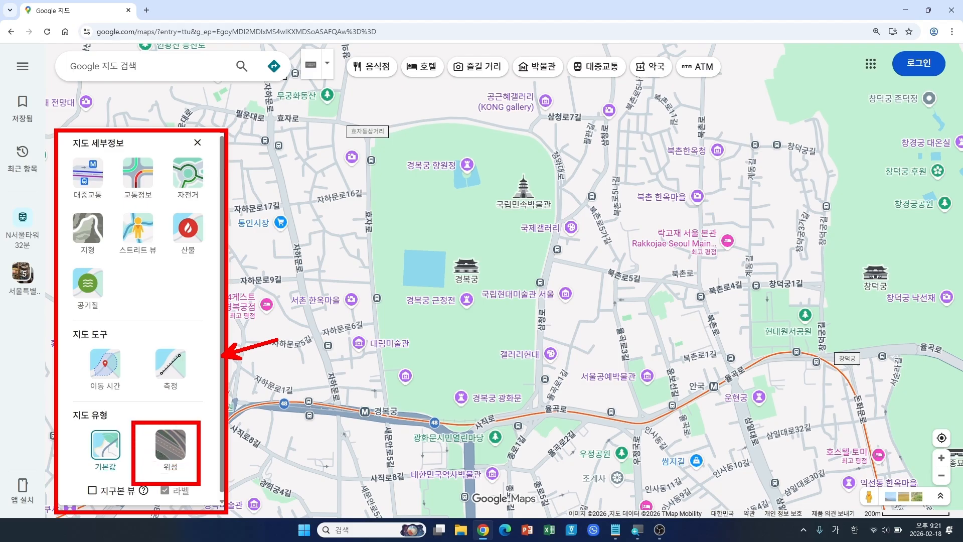
{"action": "left_click_drag", "start_coordinate": [198, 450], "coordinate": [245, 430]}
{"action": "key", "text": "Escape"}
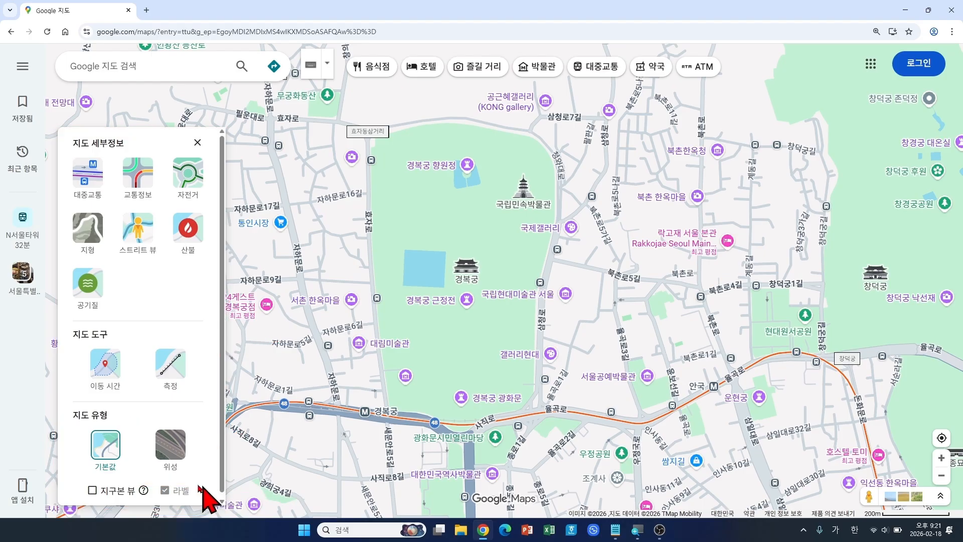
Step: Switch to 위성 satellite imagery, close the details panel, and centre 경복궁 on the satellite map
{"action": "left_click", "coordinate": [169, 448]}
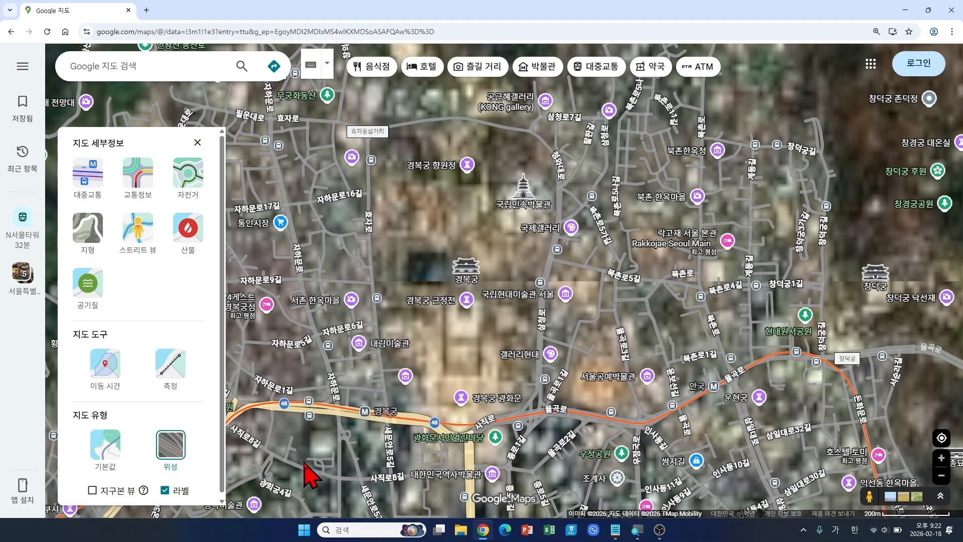
{"action": "left_click", "coordinate": [196, 143]}
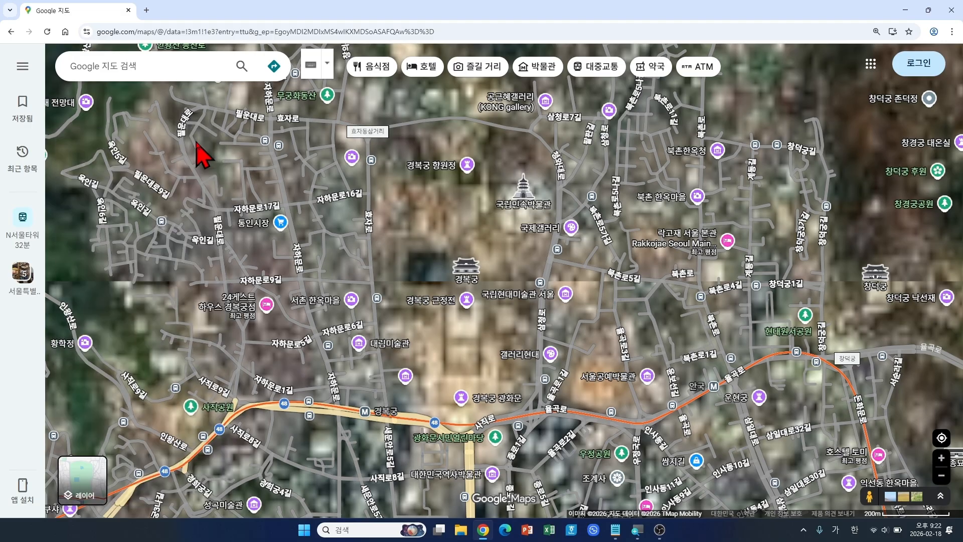
{"action": "scroll", "coordinate": [475, 339], "scroll_direction": "down", "scroll_amount": 1}
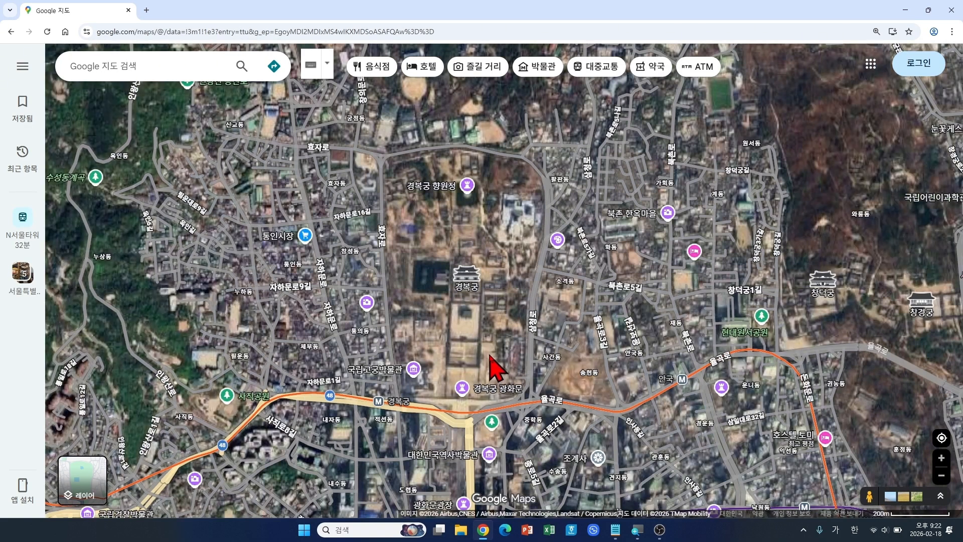
{"action": "left_click_drag", "start_coordinate": [482, 351], "coordinate": [435, 365]}
{"action": "scroll", "coordinate": [451, 396], "scroll_direction": "up", "scroll_amount": 1}
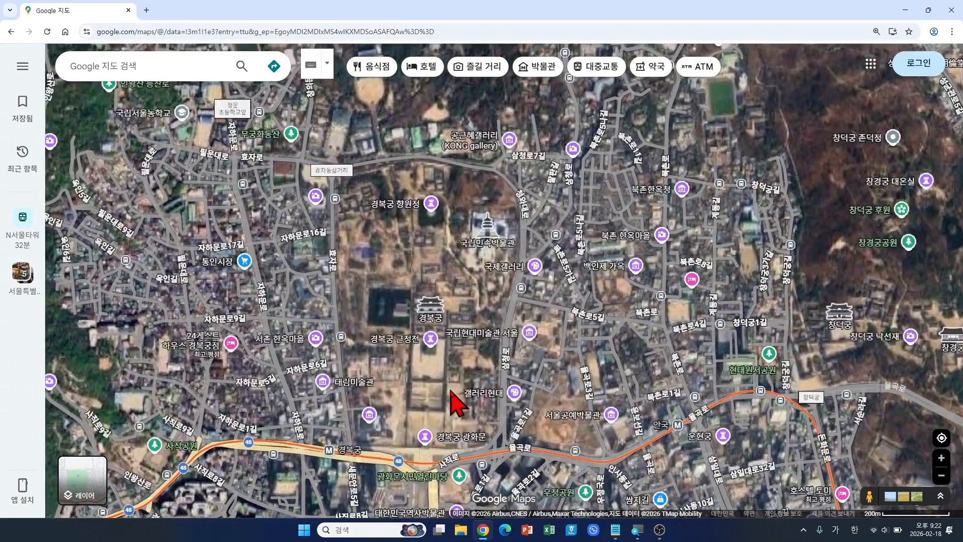
{"action": "left_click_drag", "start_coordinate": [451, 400], "coordinate": [438, 378]}
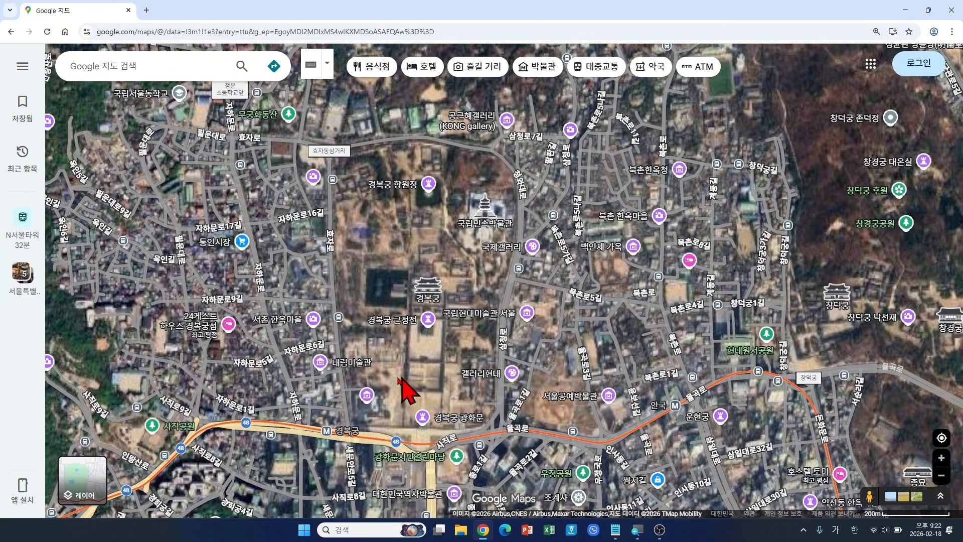
{"action": "scroll", "coordinate": [396, 393], "scroll_direction": "up", "scroll_amount": 1}
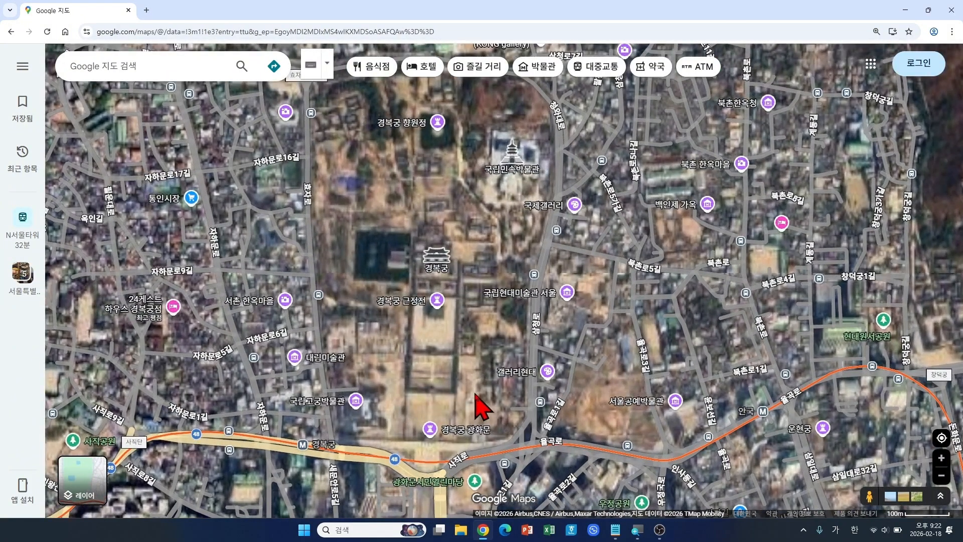
{"action": "scroll", "coordinate": [474, 394], "scroll_direction": "down", "scroll_amount": 1}
{"action": "left_click_drag", "start_coordinate": [474, 394], "coordinate": [455, 391]}
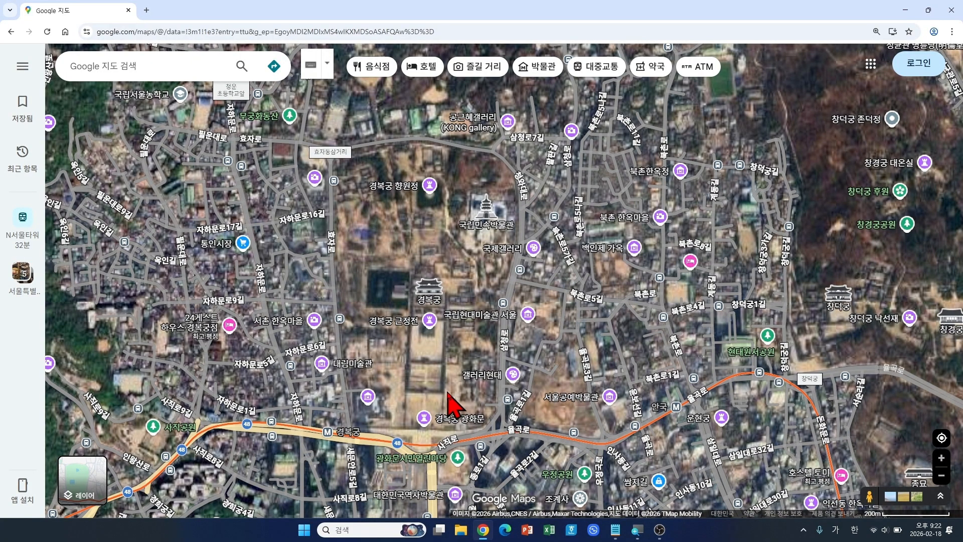
Step: Return the map to the default street view from Layers
{"action": "mouse_move", "coordinate": [81, 483]}
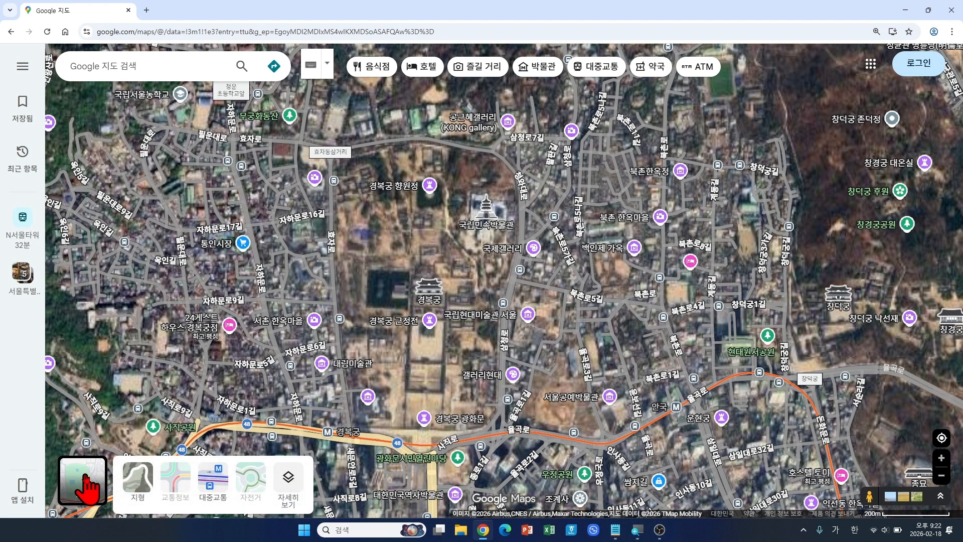
{"action": "left_click", "coordinate": [86, 483]}
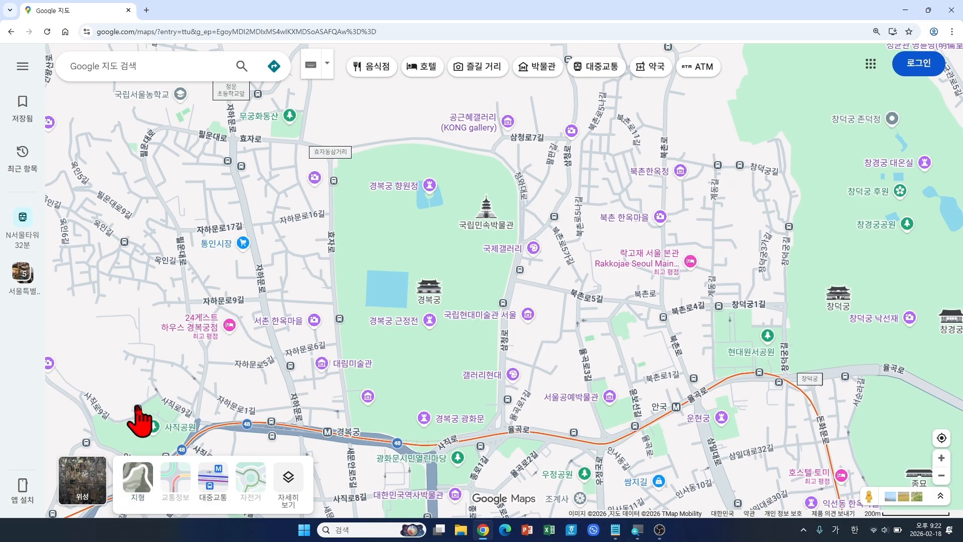
{"action": "mouse_move", "coordinate": [138, 407]}
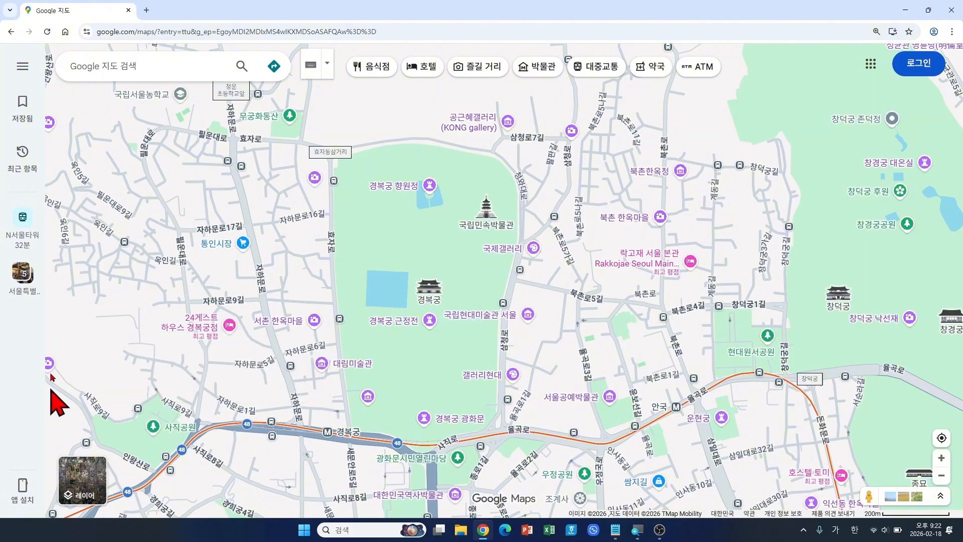
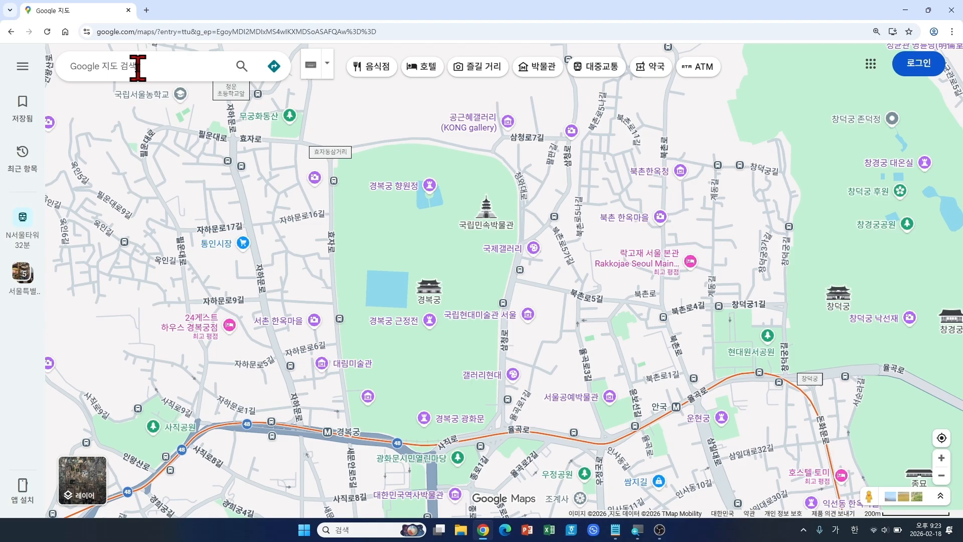
Step: Search 프랑스 파리 에펠탑 to show the Eiffel Tower place page, then nudge the map around it
{"action": "left_click", "coordinate": [138, 68]}
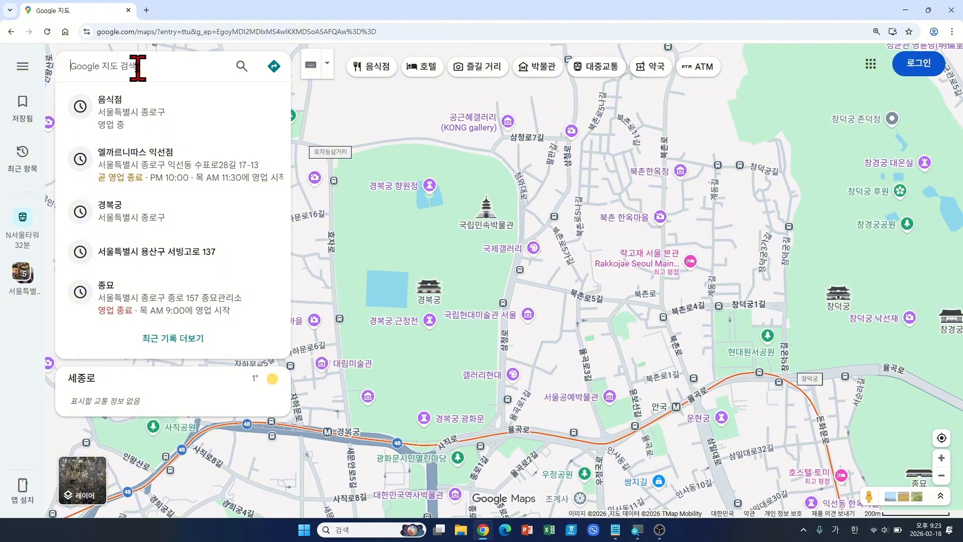
{"action": "type", "text": "프랑스 "}
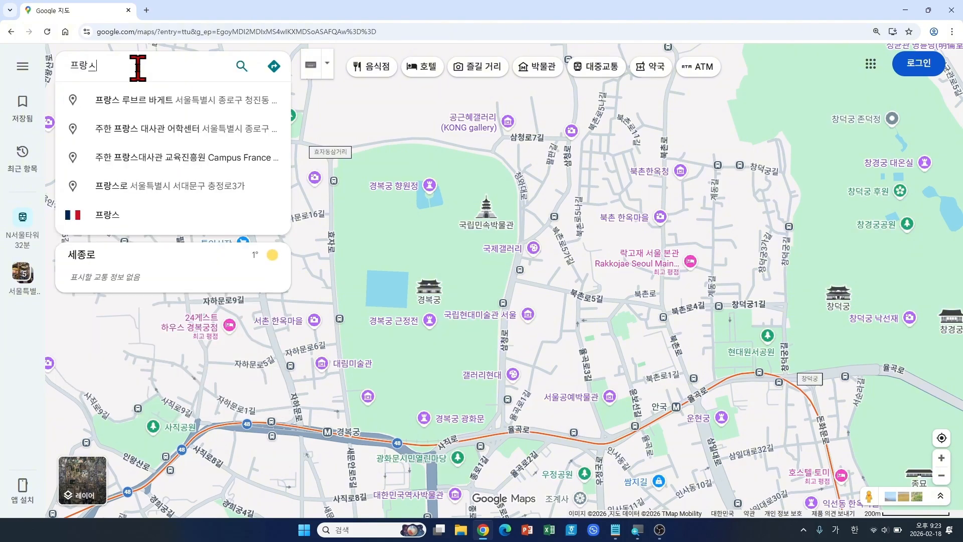
{"action": "type", "text": "파리"}
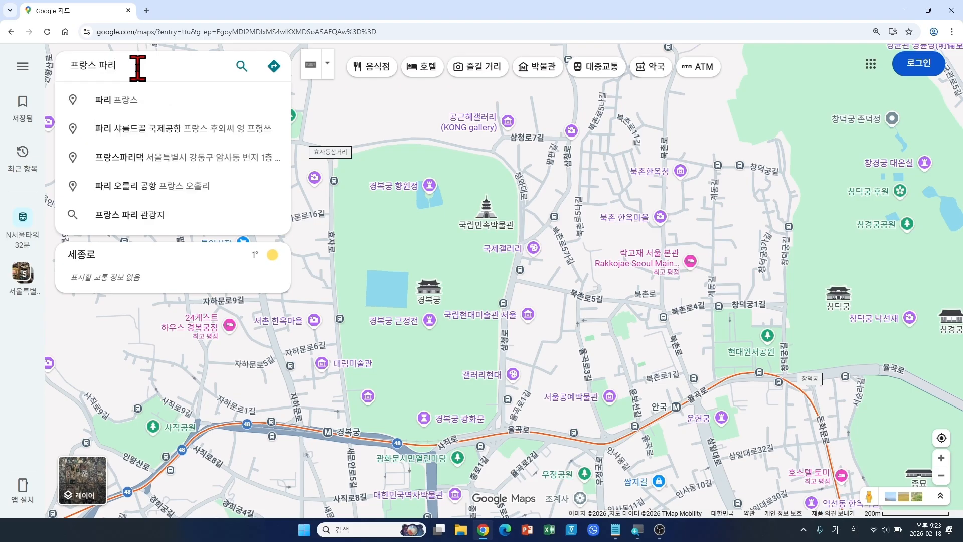
{"action": "type", "text": " 에펠탑"}
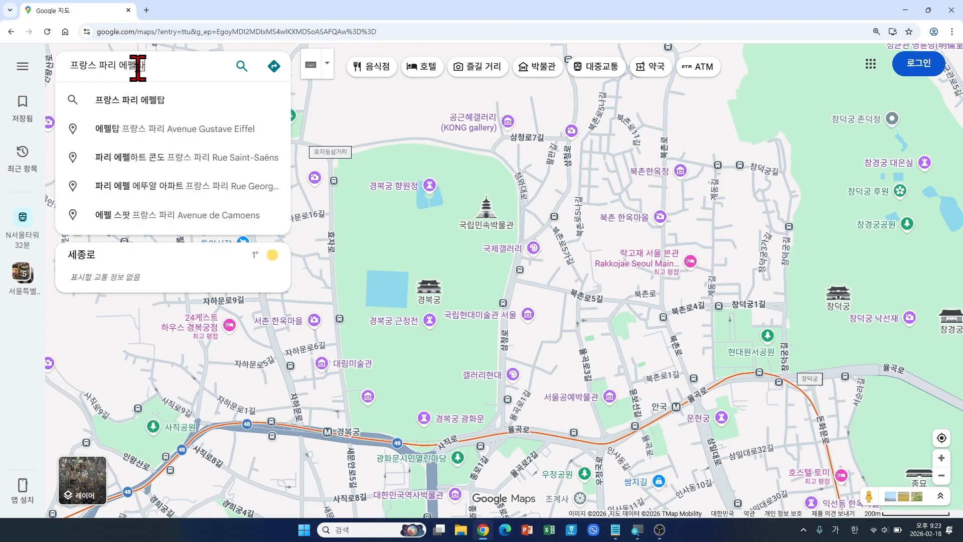
{"action": "key", "text": "Return"}
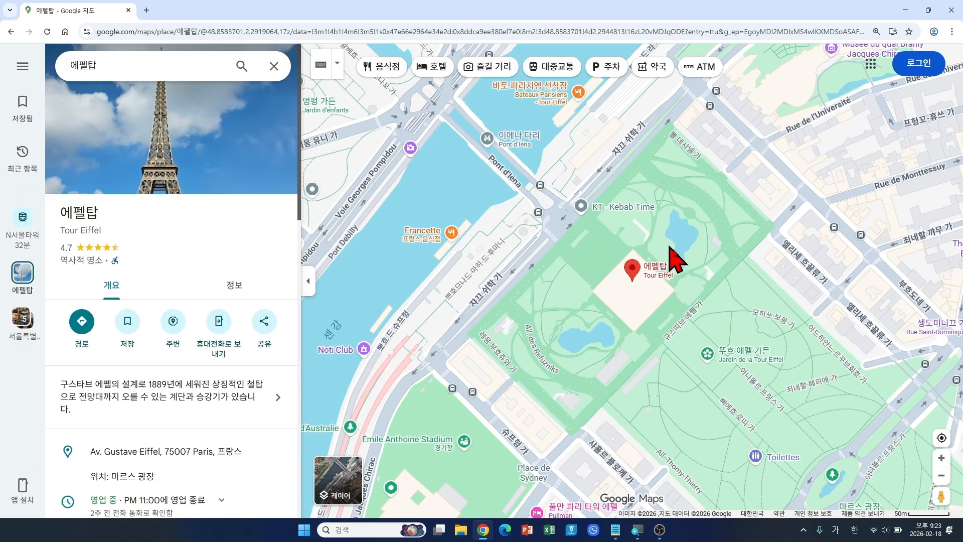
{"action": "left_click_drag", "start_coordinate": [655, 368], "coordinate": [619, 335]}
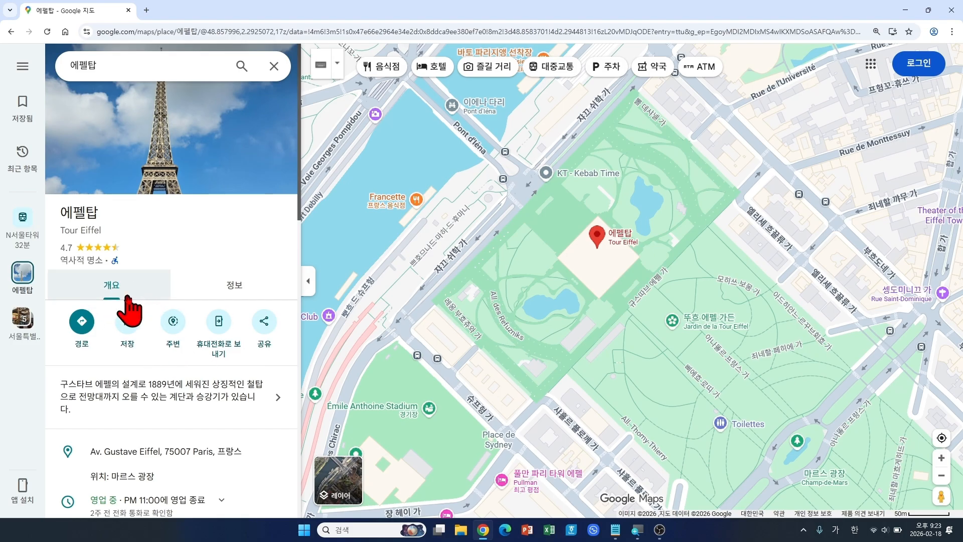
{"action": "scroll", "coordinate": [254, 374], "scroll_direction": "down", "scroll_amount": 2}
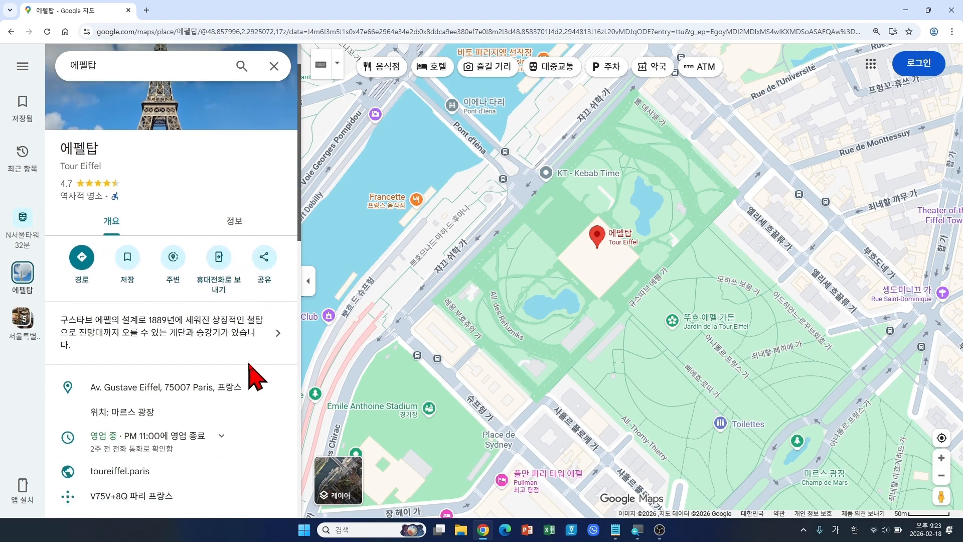
{"action": "scroll", "coordinate": [251, 380], "scroll_direction": "down", "scroll_amount": 2}
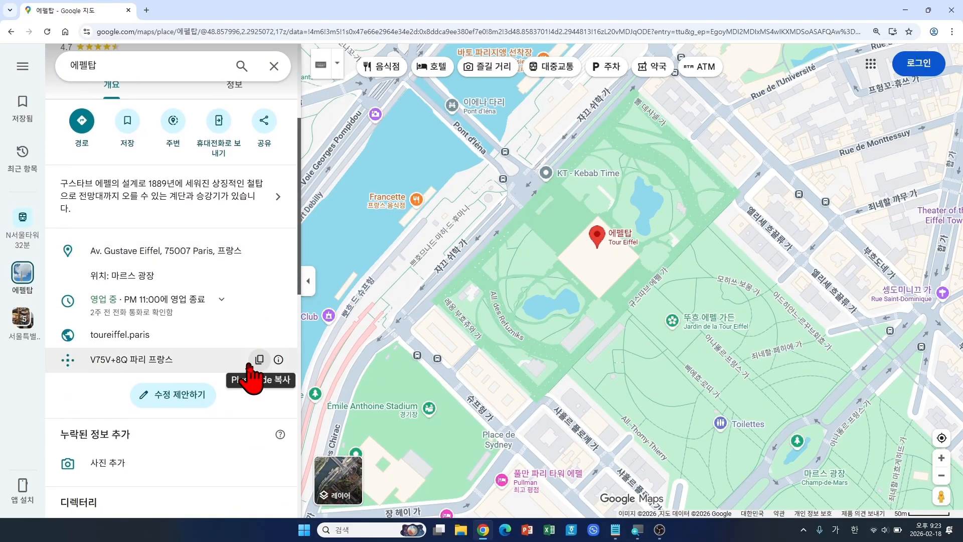
{"action": "scroll", "coordinate": [251, 382], "scroll_direction": "down", "scroll_amount": 1}
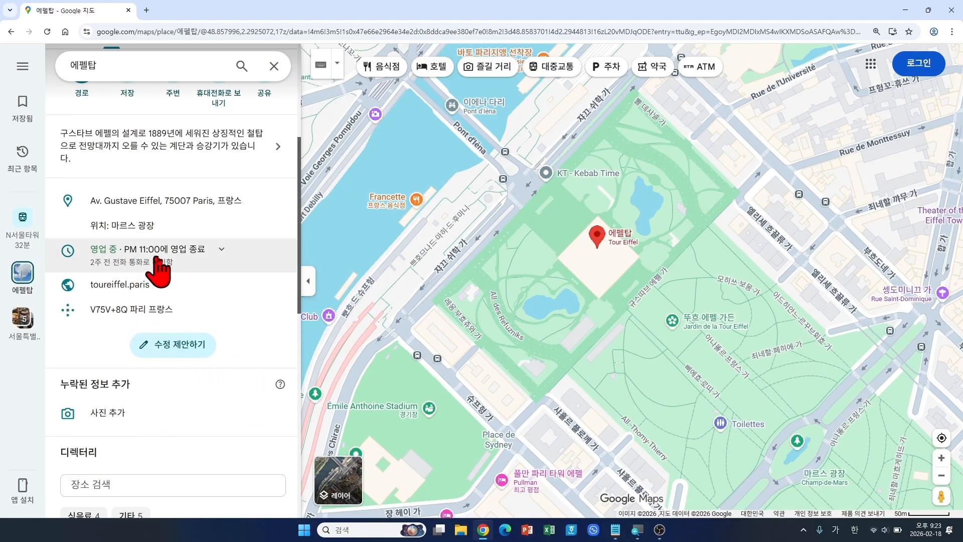
{"action": "left_click", "coordinate": [209, 258]}
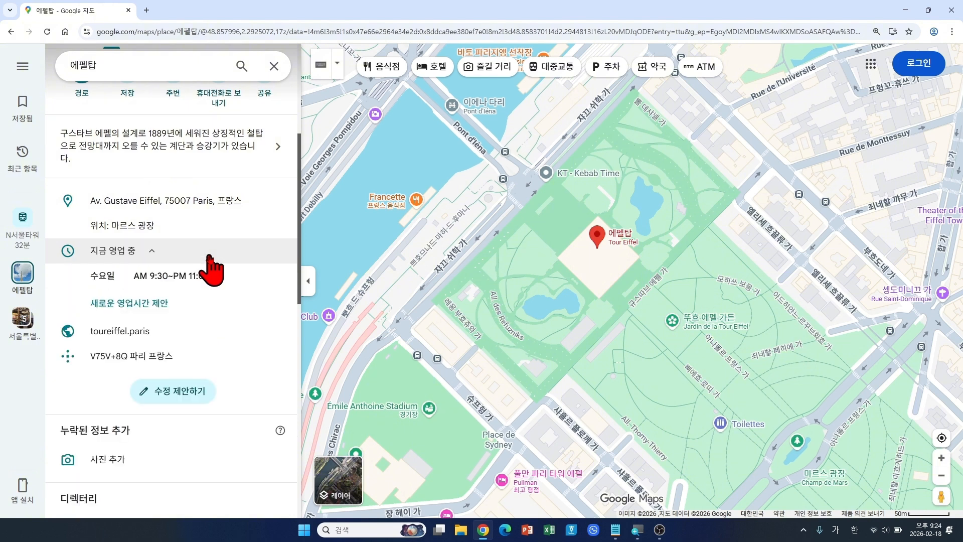
{"action": "left_click", "coordinate": [150, 255]}
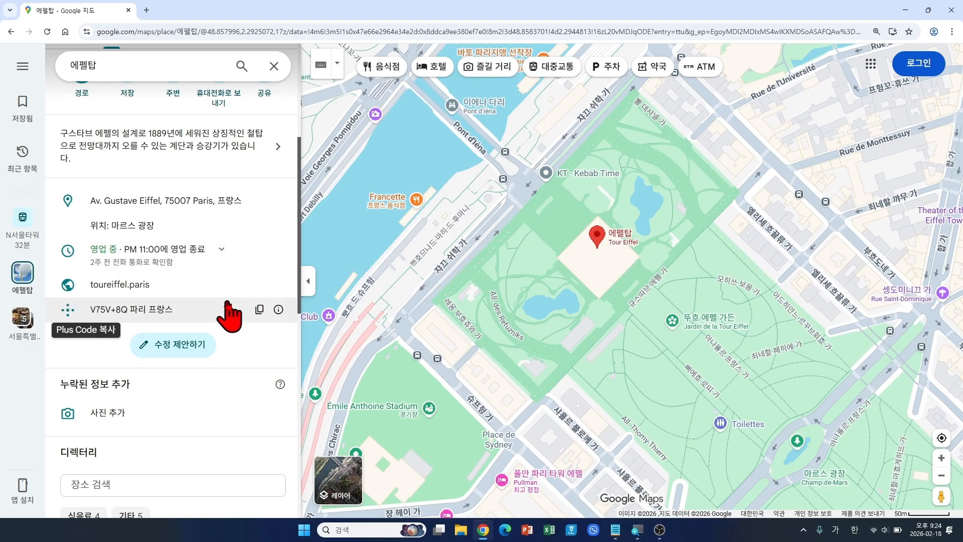
{"action": "scroll", "coordinate": [225, 383], "scroll_direction": "down", "scroll_amount": 2}
{"action": "scroll", "coordinate": [226, 384], "scroll_direction": "down", "scroll_amount": 2}
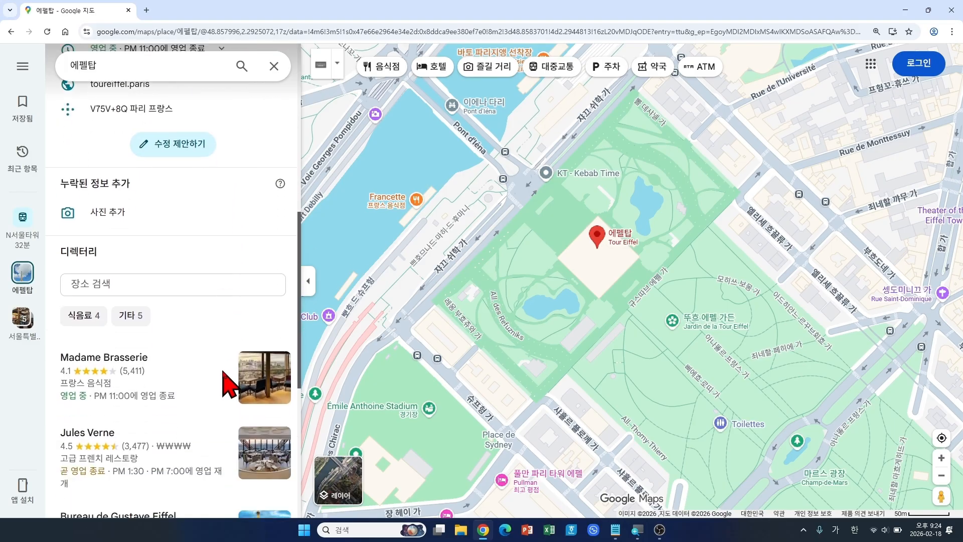
{"action": "scroll", "coordinate": [225, 384], "scroll_direction": "down", "scroll_amount": 2}
{"action": "scroll", "coordinate": [224, 383], "scroll_direction": "down", "scroll_amount": 5}
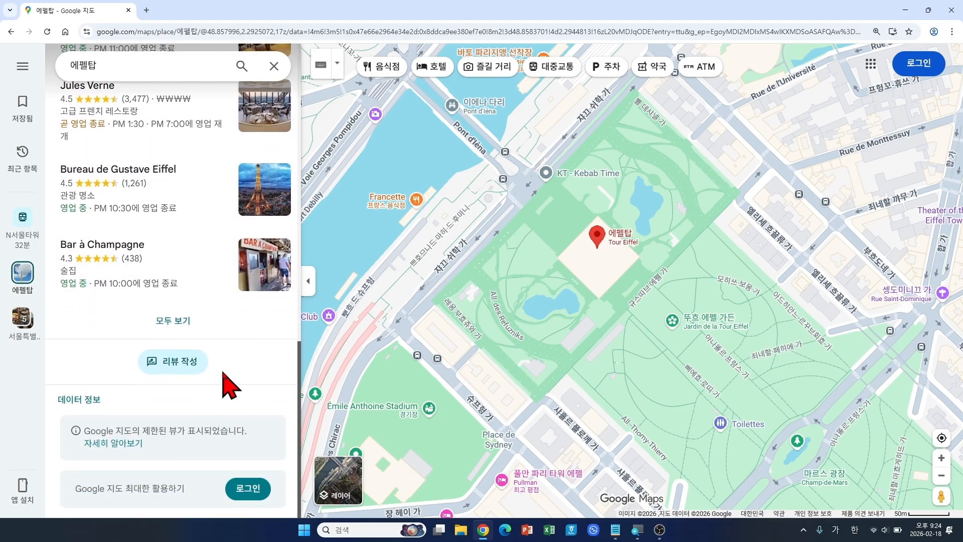
{"action": "scroll", "coordinate": [222, 373], "scroll_direction": "up", "scroll_amount": 12}
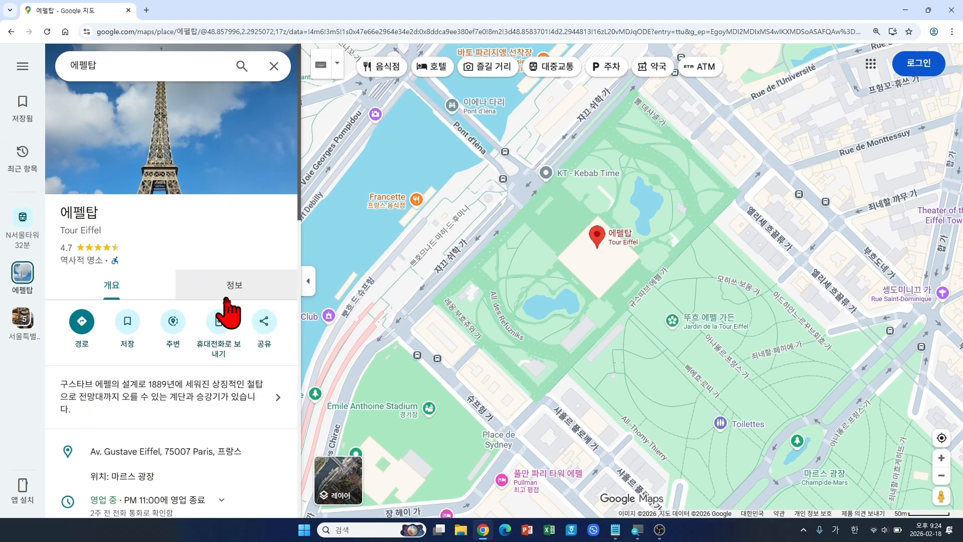
{"action": "left_click", "coordinate": [261, 291]}
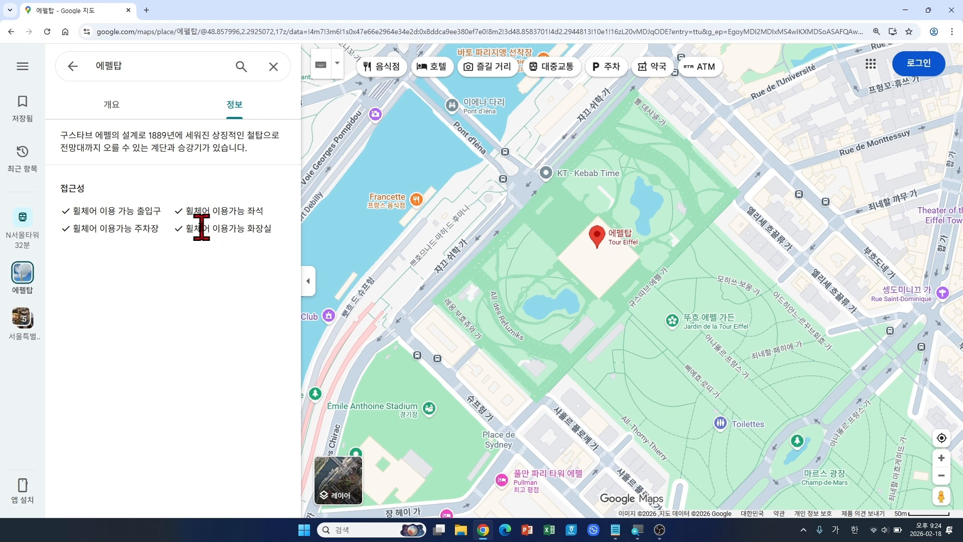
{"action": "left_click", "coordinate": [116, 107]}
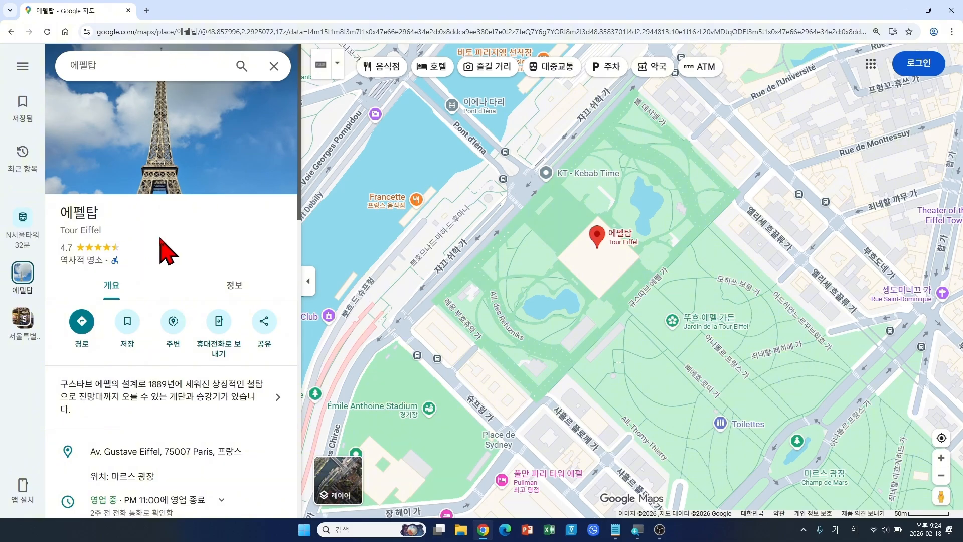
{"action": "scroll", "coordinate": [167, 251], "scroll_direction": "down", "scroll_amount": 2}
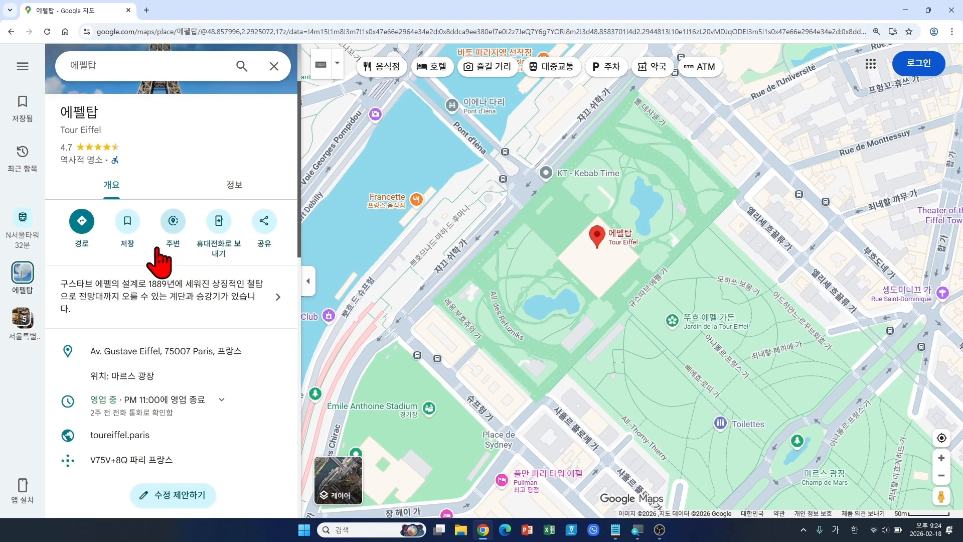
{"action": "scroll", "coordinate": [200, 354], "scroll_direction": "down", "scroll_amount": 2}
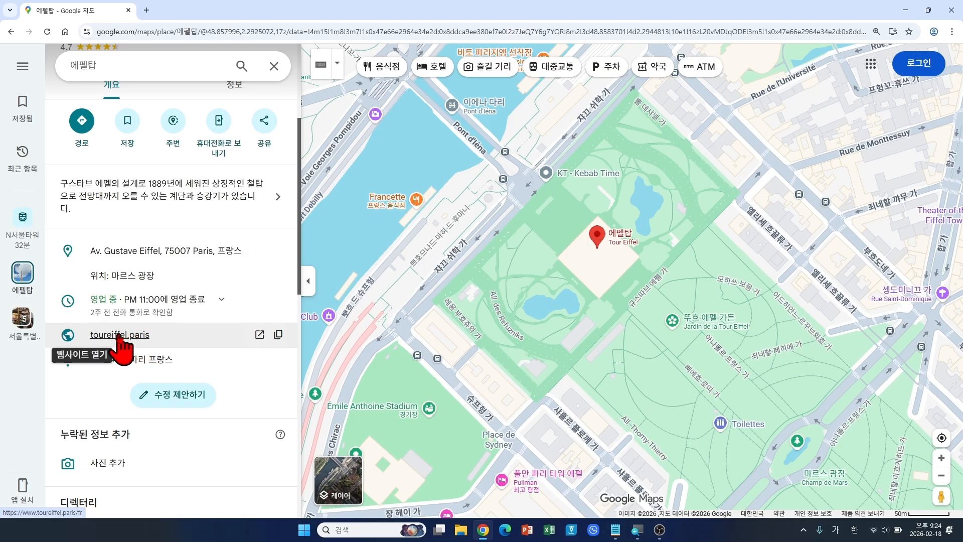
Step: Open the official toureiffel.paris site in a new tab and translate it from French into 한국어
{"action": "left_click", "coordinate": [149, 343]}
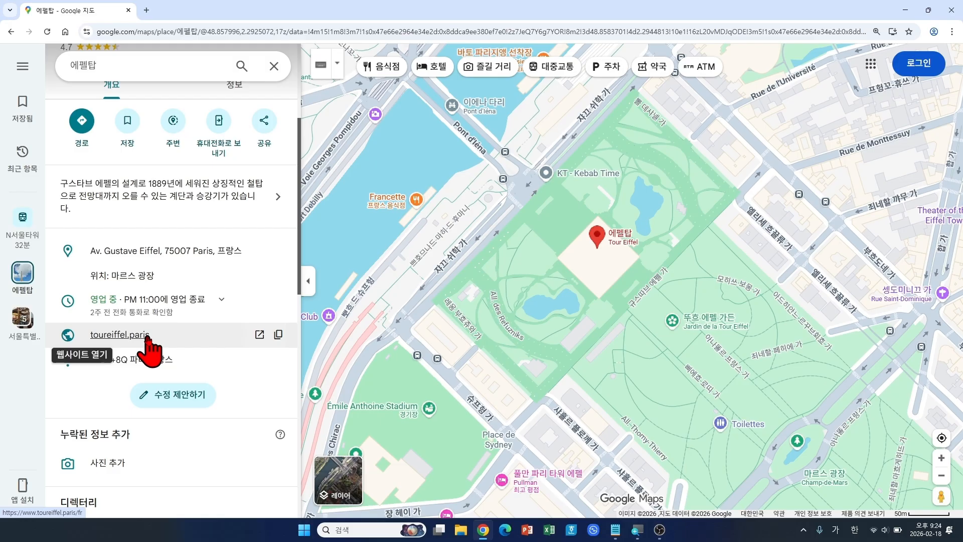
{"action": "left_click", "coordinate": [148, 337]}
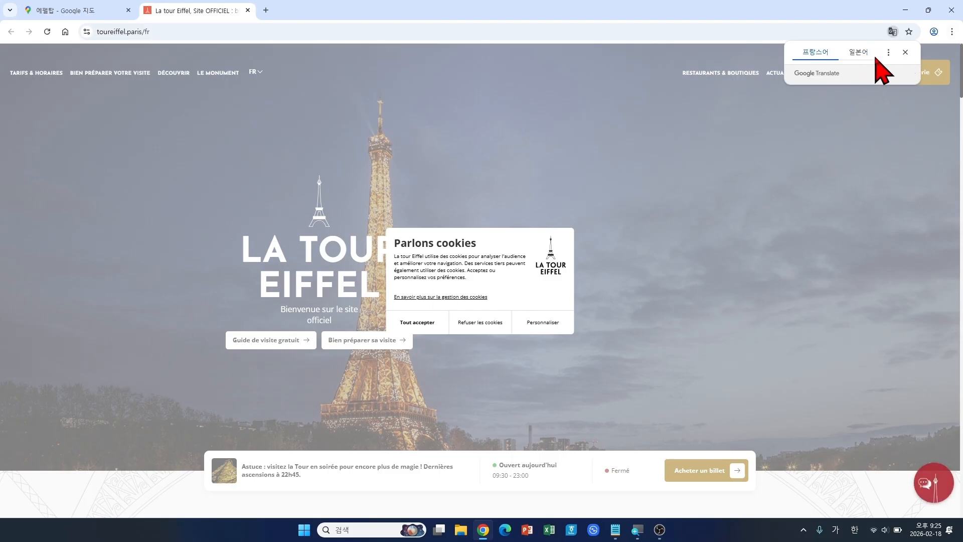
{"action": "left_click", "coordinate": [890, 53]}
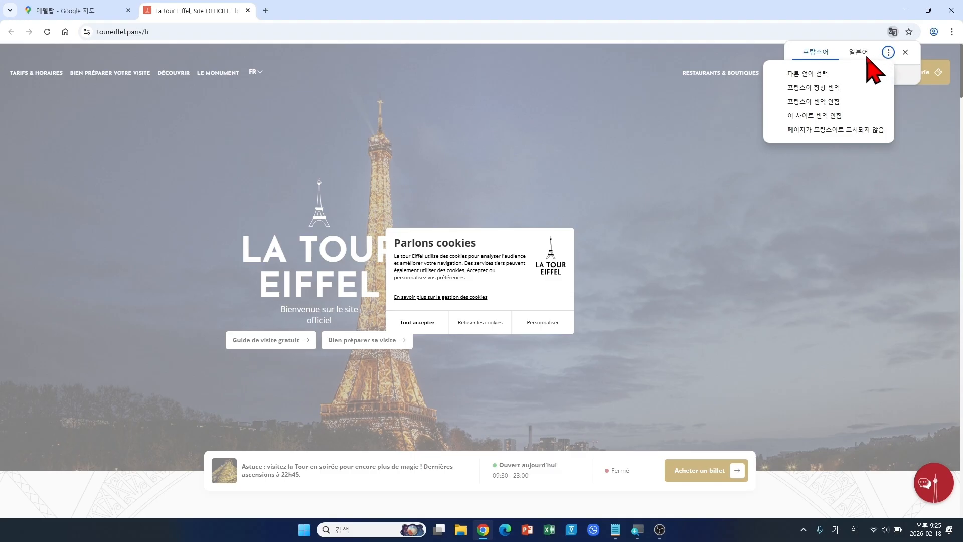
{"action": "left_click", "coordinate": [828, 73]}
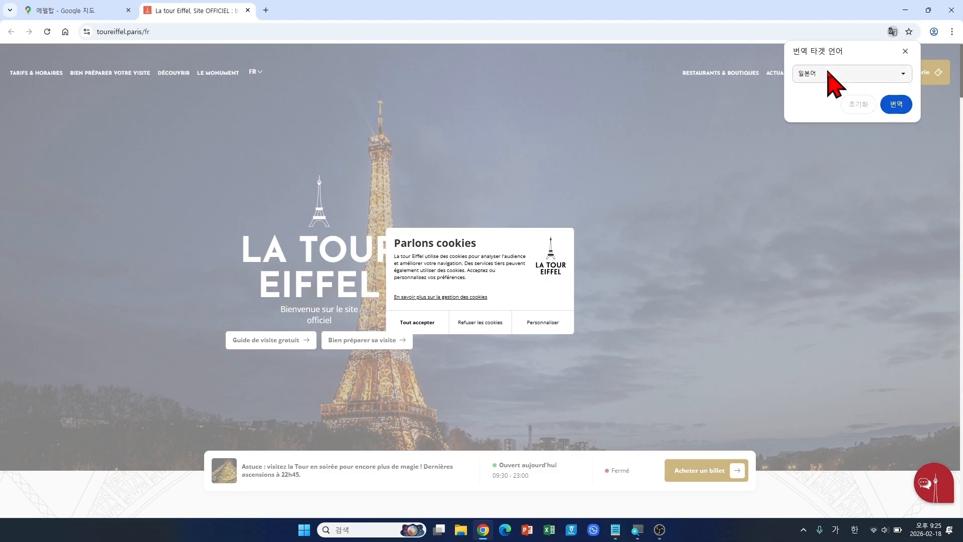
{"action": "left_click", "coordinate": [832, 75]}
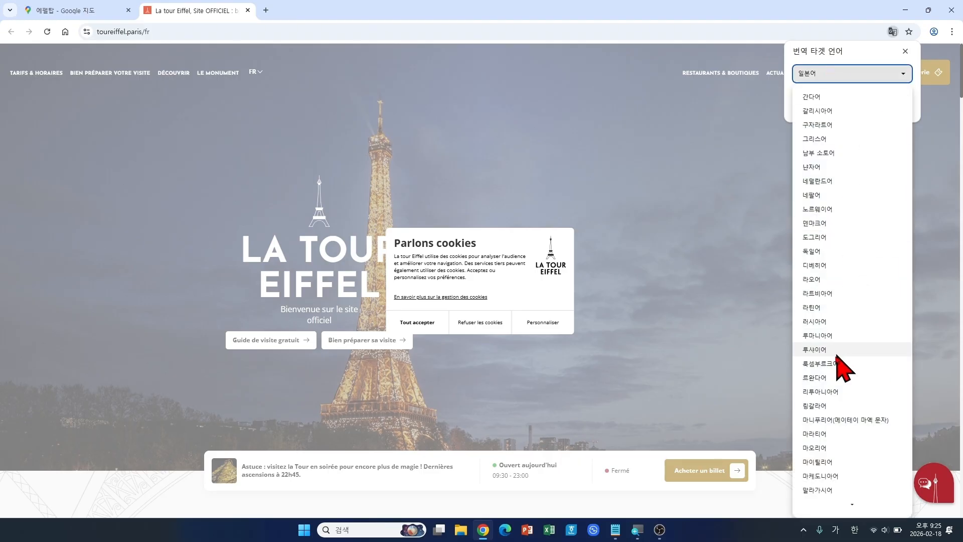
{"action": "scroll", "coordinate": [840, 397], "scroll_direction": "down", "scroll_amount": 4}
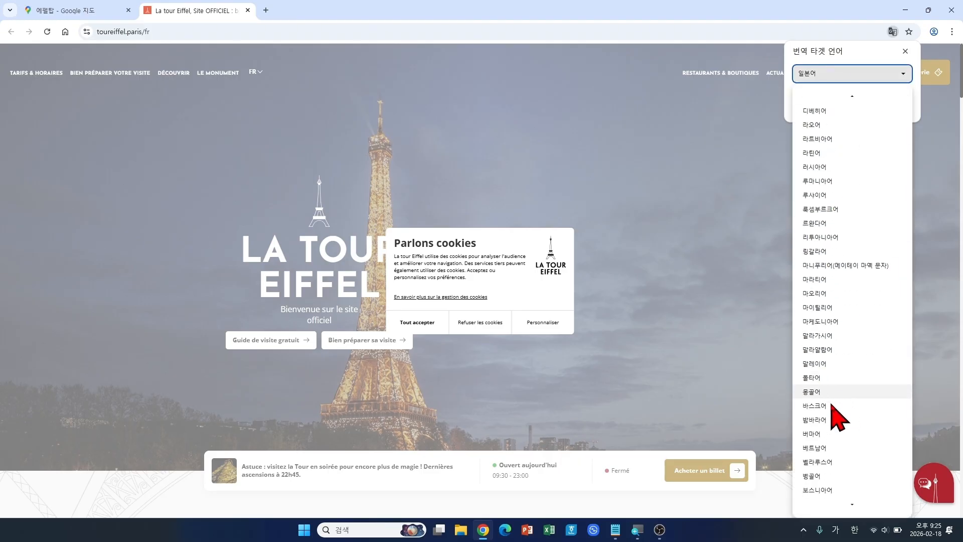
{"action": "scroll", "coordinate": [833, 397], "scroll_direction": "down", "scroll_amount": 8}
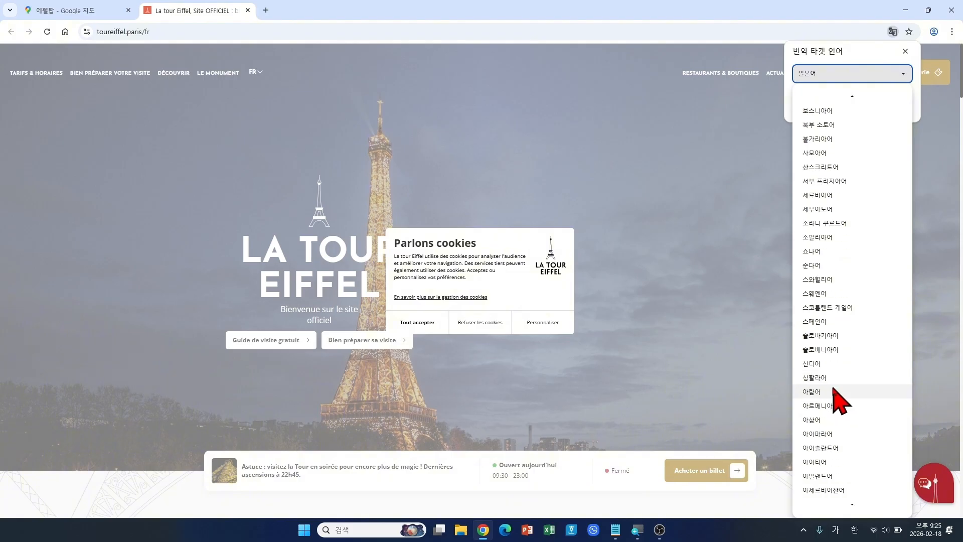
{"action": "scroll", "coordinate": [834, 397], "scroll_direction": "down", "scroll_amount": 10}
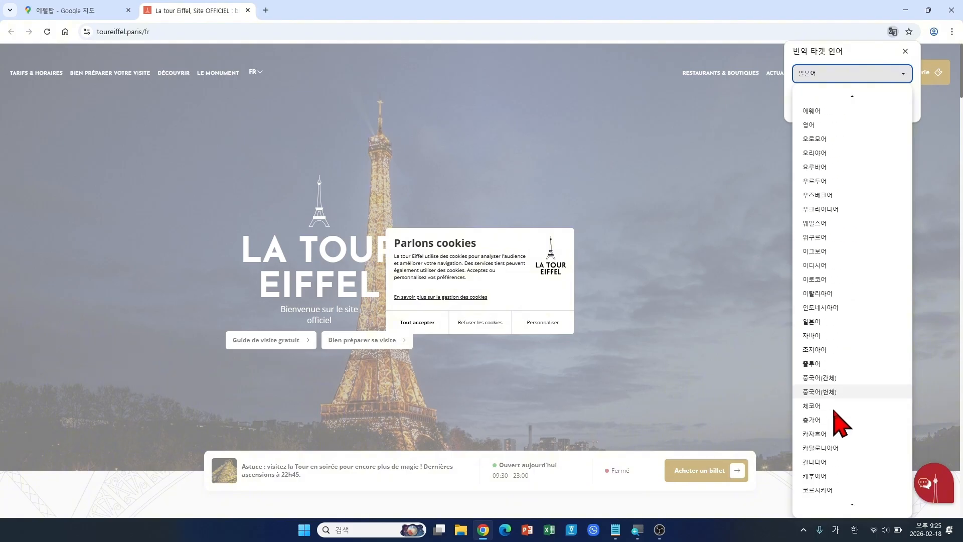
{"action": "scroll", "coordinate": [835, 411], "scroll_direction": "down", "scroll_amount": 8}
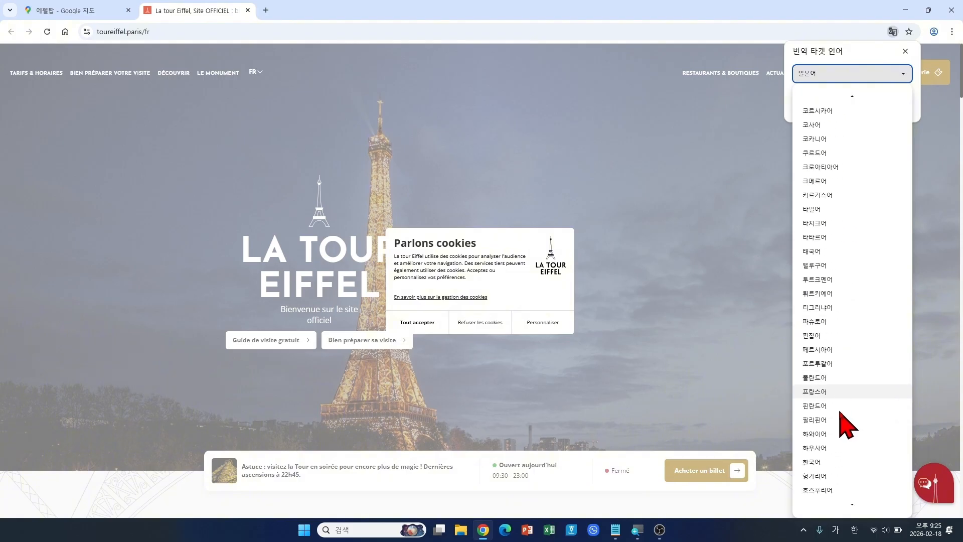
{"action": "scroll", "coordinate": [840, 412], "scroll_direction": "down", "scroll_amount": 1}
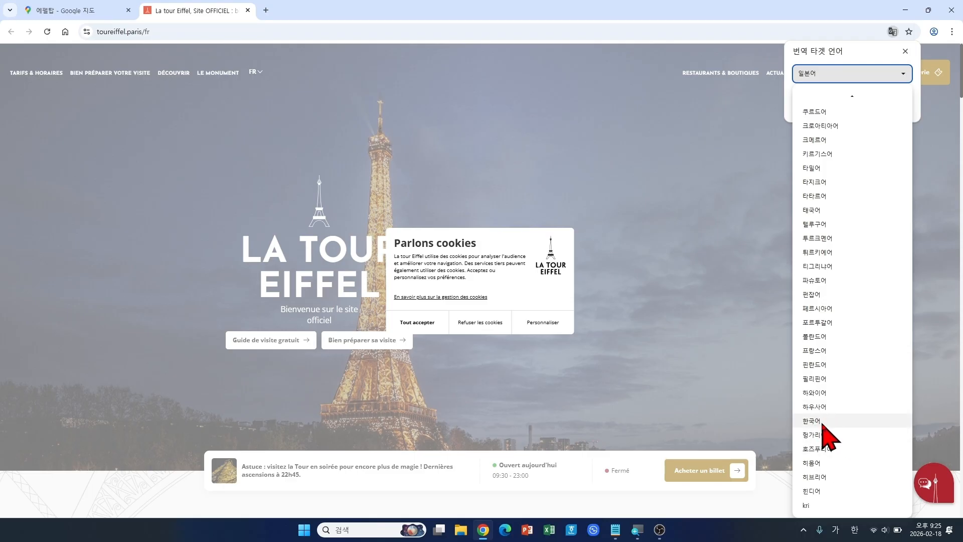
{"action": "left_click", "coordinate": [823, 422]}
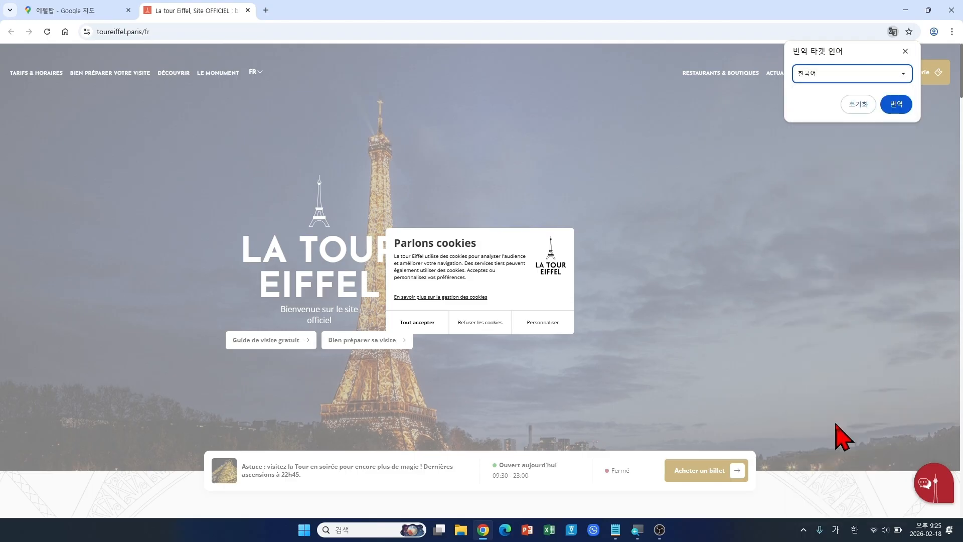
{"action": "left_click", "coordinate": [896, 105]}
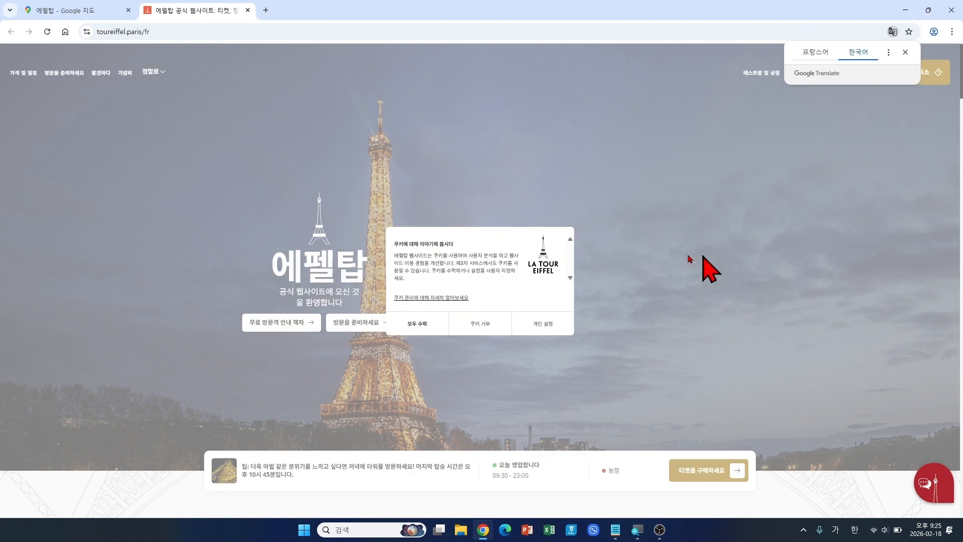
Step: Refuse cookies with 쿠키 거부 and scroll through the ticket offers and opening hours
{"action": "left_click", "coordinate": [475, 333]}
{"action": "scroll", "coordinate": [728, 309], "scroll_direction": "down", "scroll_amount": 3}
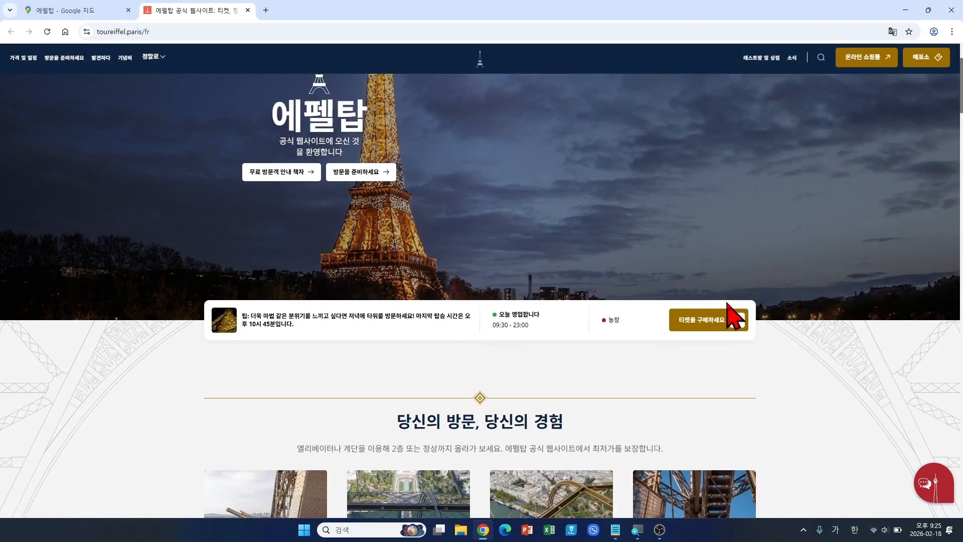
{"action": "scroll", "coordinate": [809, 341], "scroll_direction": "down", "scroll_amount": 3}
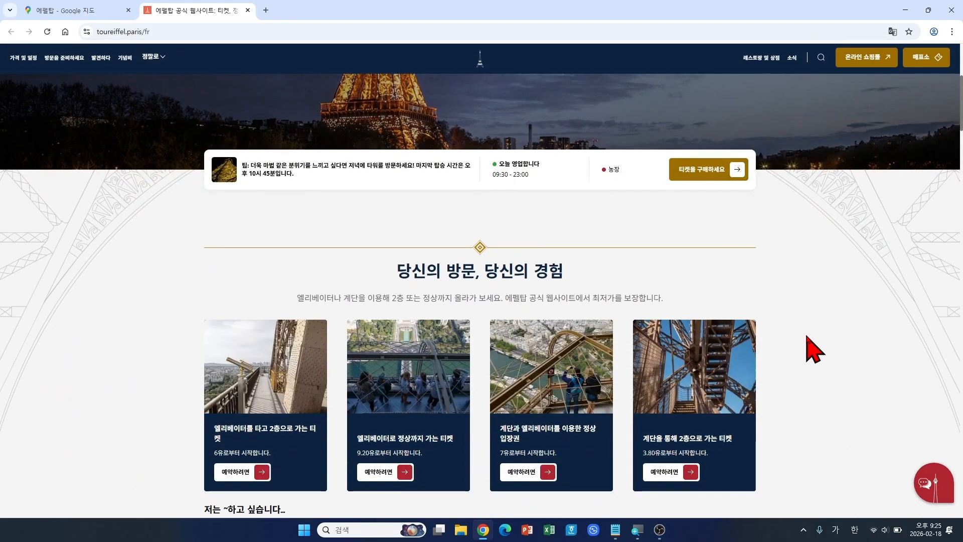
{"action": "scroll", "coordinate": [808, 339], "scroll_direction": "down", "scroll_amount": 3}
{"action": "scroll", "coordinate": [814, 349], "scroll_direction": "down", "scroll_amount": 5}
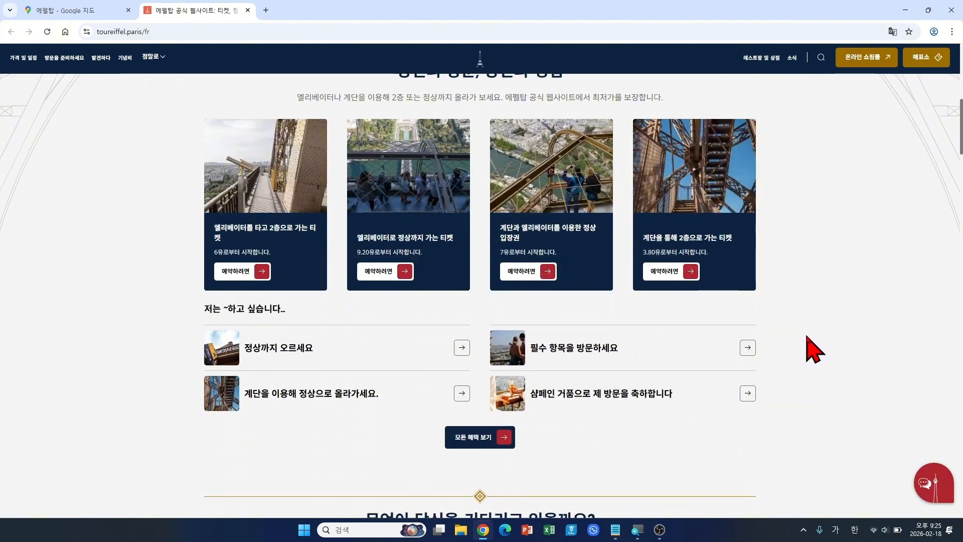
{"action": "scroll", "coordinate": [813, 348], "scroll_direction": "down", "scroll_amount": 3}
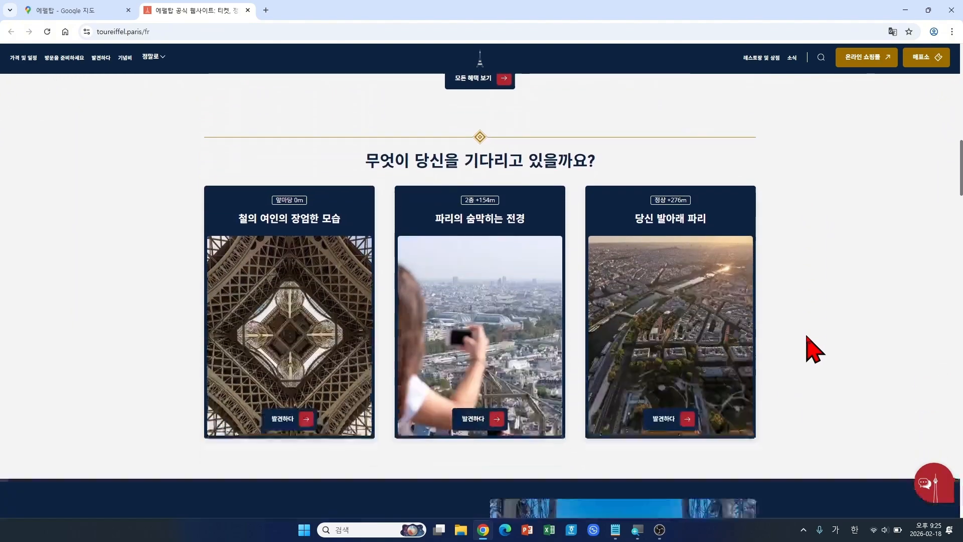
{"action": "scroll", "coordinate": [813, 348], "scroll_direction": "up", "scroll_amount": 4}
{"action": "scroll", "coordinate": [814, 349], "scroll_direction": "up", "scroll_amount": 7}
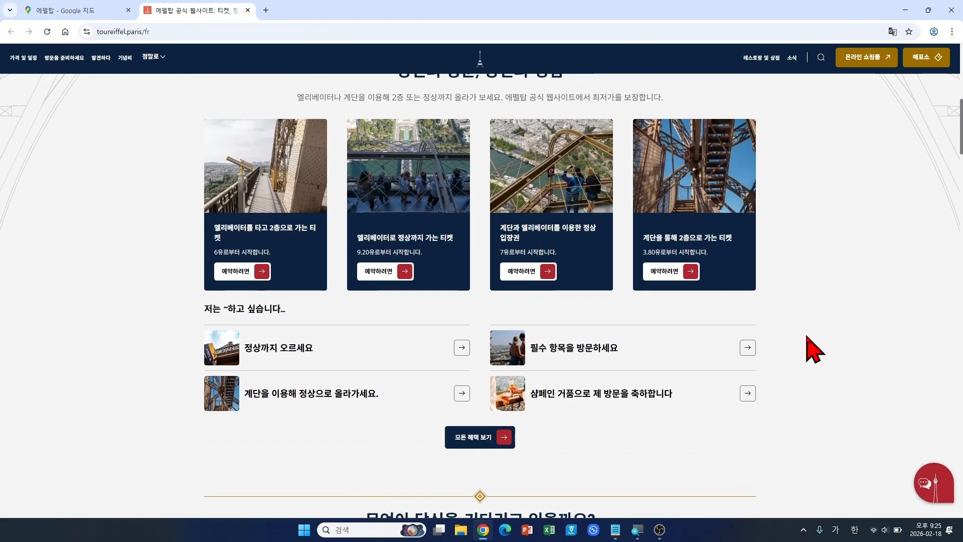
{"action": "scroll", "coordinate": [814, 349], "scroll_direction": "up", "scroll_amount": 3}
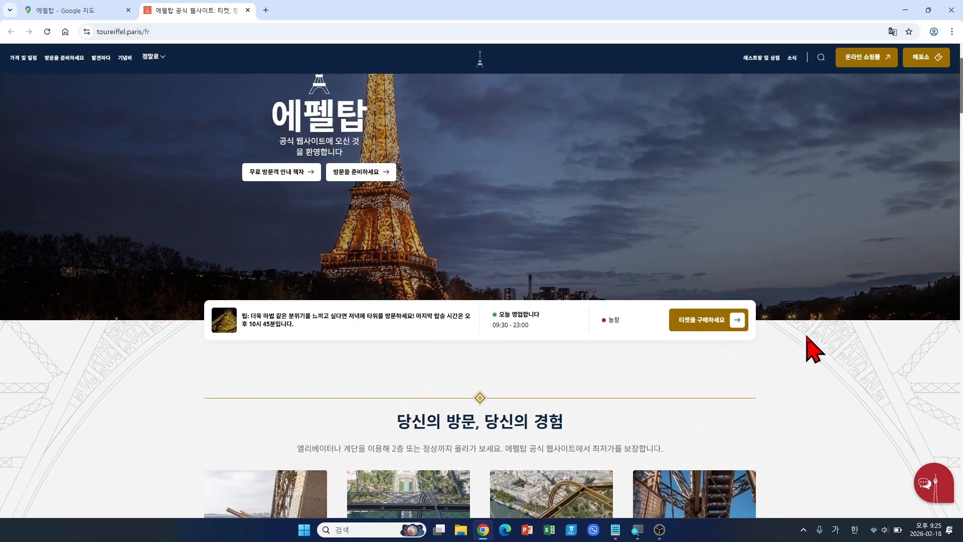
{"action": "scroll", "coordinate": [814, 348], "scroll_direction": "up", "scroll_amount": 3}
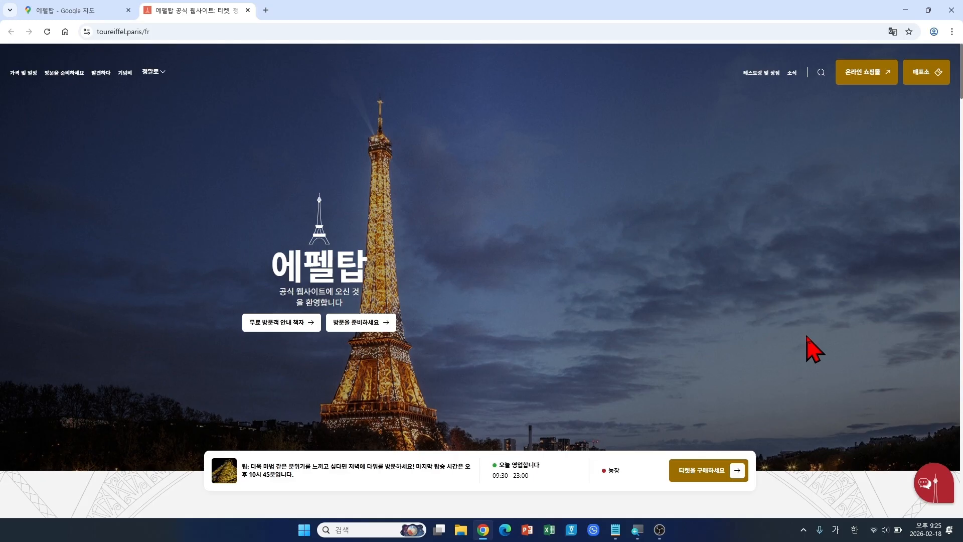
Step: Close the toureiffel.paris tab and shift the Google Maps view around the Eiffel Tower
{"action": "left_click", "coordinate": [248, 10]}
{"action": "left_click", "coordinate": [248, 10]}
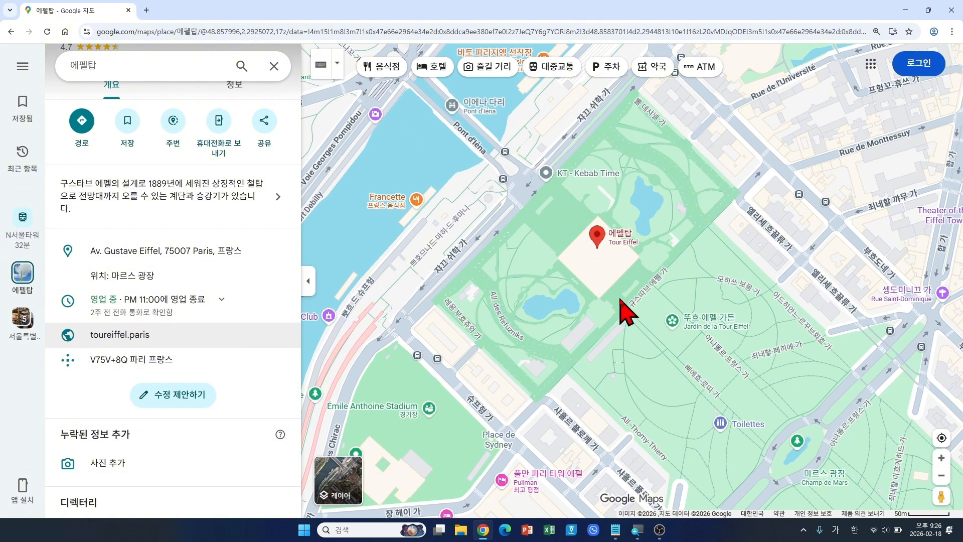
{"action": "left_click_drag", "start_coordinate": [617, 299], "coordinate": [575, 306]}
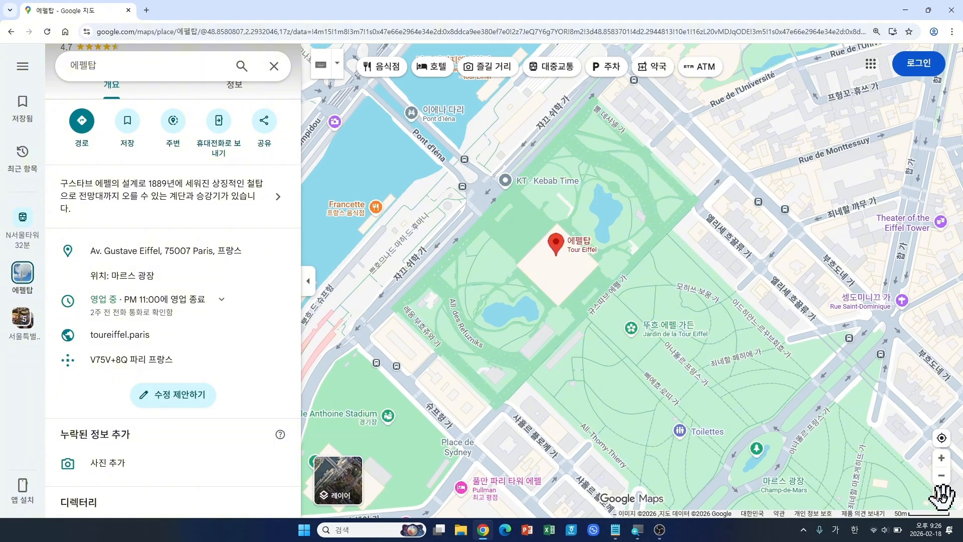
Step: Show Street View coverage, hide the place panel, and open Street View on Champ de Mars
{"action": "left_click", "coordinate": [943, 498]}
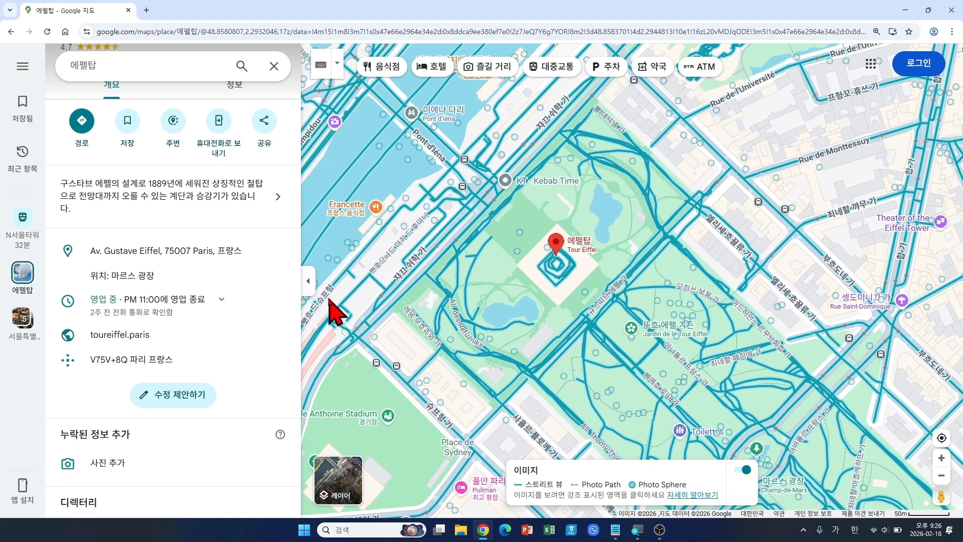
{"action": "left_click", "coordinate": [308, 290]}
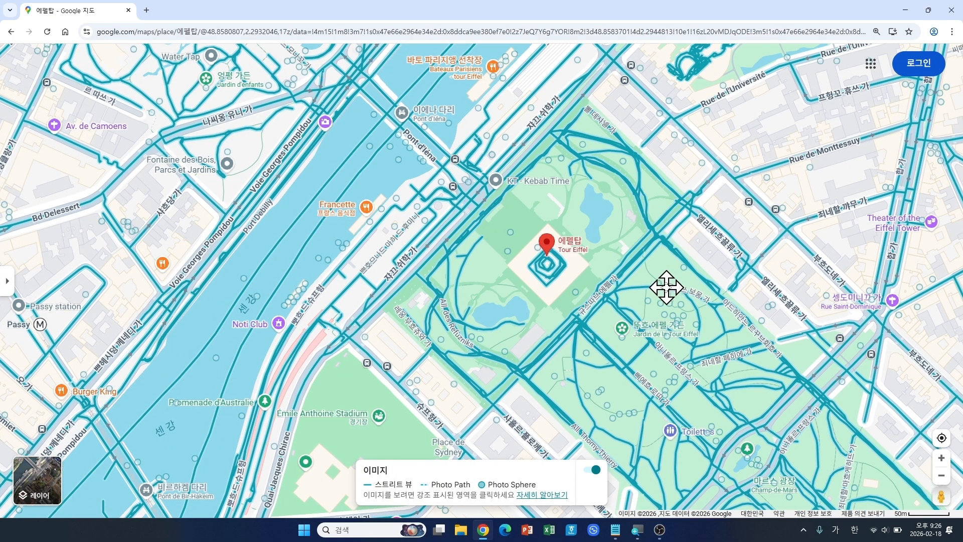
{"action": "left_click_drag", "start_coordinate": [666, 287], "coordinate": [578, 262]}
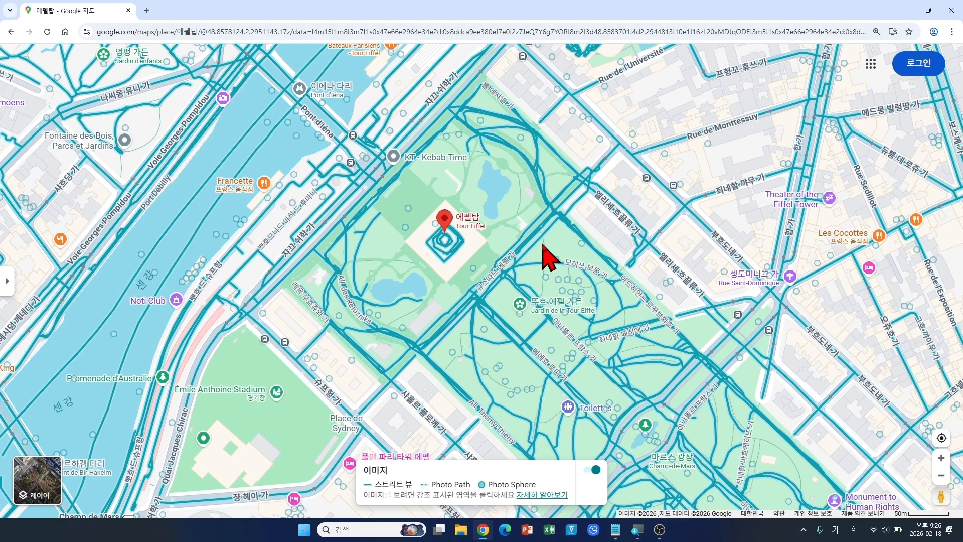
{"action": "scroll", "coordinate": [504, 271], "scroll_direction": "up", "scroll_amount": 2}
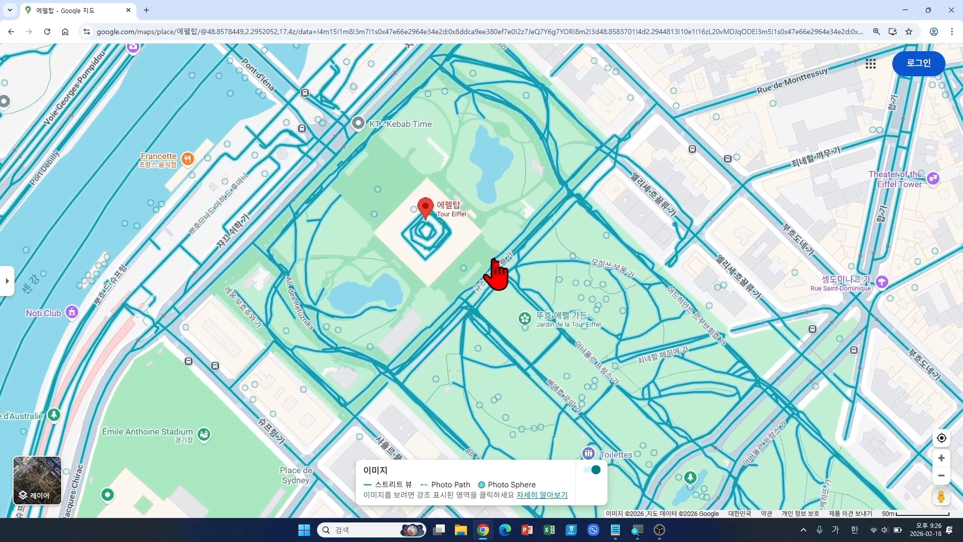
{"action": "mouse_move", "coordinate": [494, 261]}
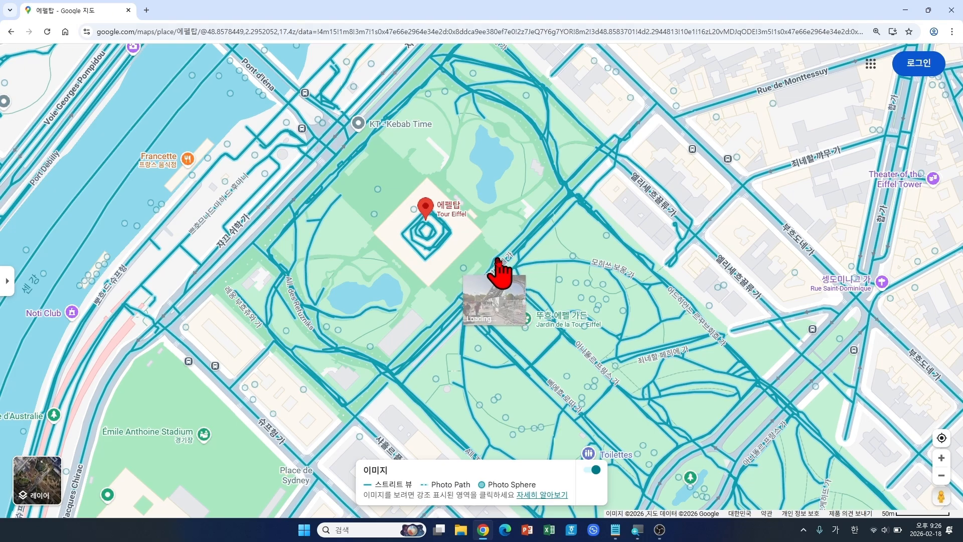
{"action": "left_click", "coordinate": [497, 260]}
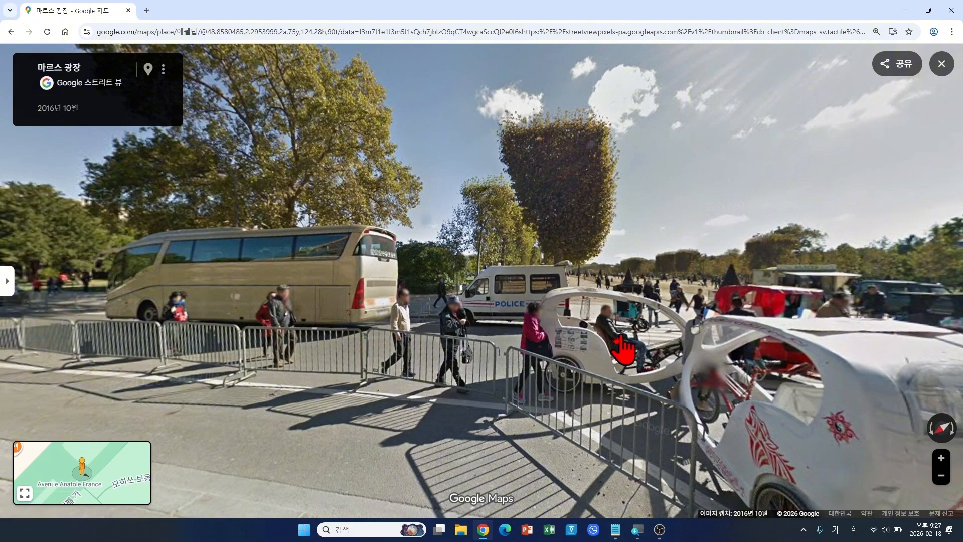
Step: Turn the Street View toward the Eiffel Tower base and tilt up to its underside
{"action": "left_click_drag", "start_coordinate": [772, 346], "coordinate": [458, 308]}
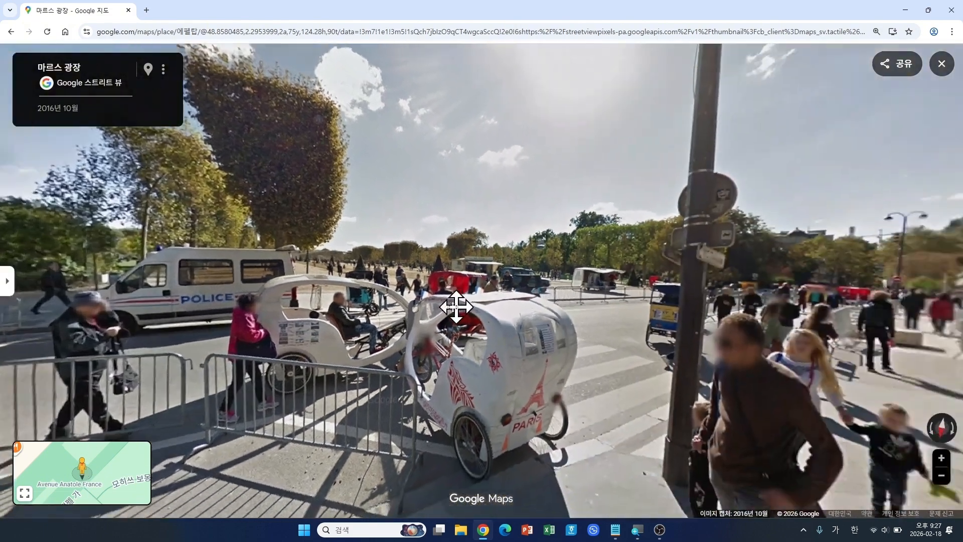
{"action": "left_click_drag", "start_coordinate": [819, 327], "coordinate": [620, 286]}
{"action": "left_click_drag", "start_coordinate": [693, 215], "coordinate": [604, 398]}
{"action": "left_click_drag", "start_coordinate": [620, 183], "coordinate": [557, 299]}
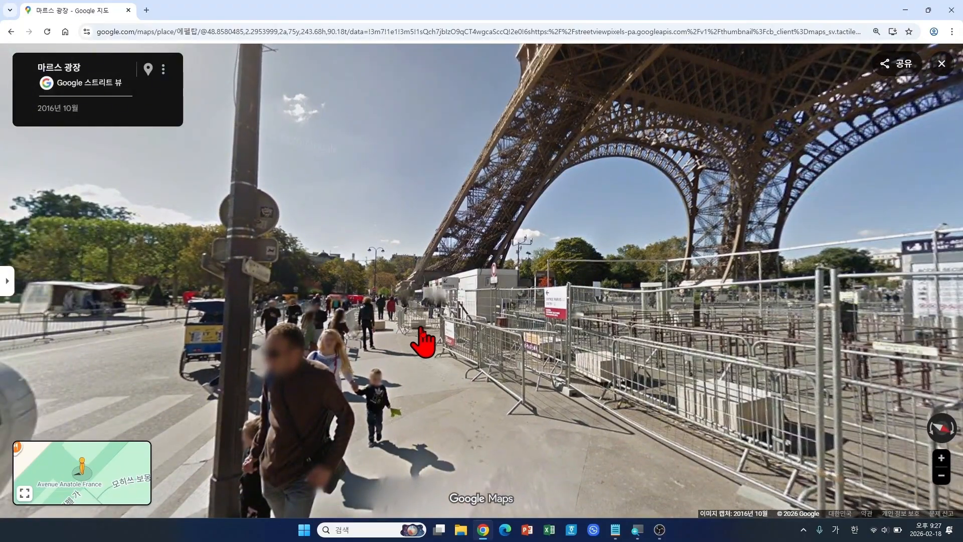
Step: Walk forward along the fenced sidewalk and turn to face the tower's entrance gates
{"action": "left_click", "coordinate": [395, 340]}
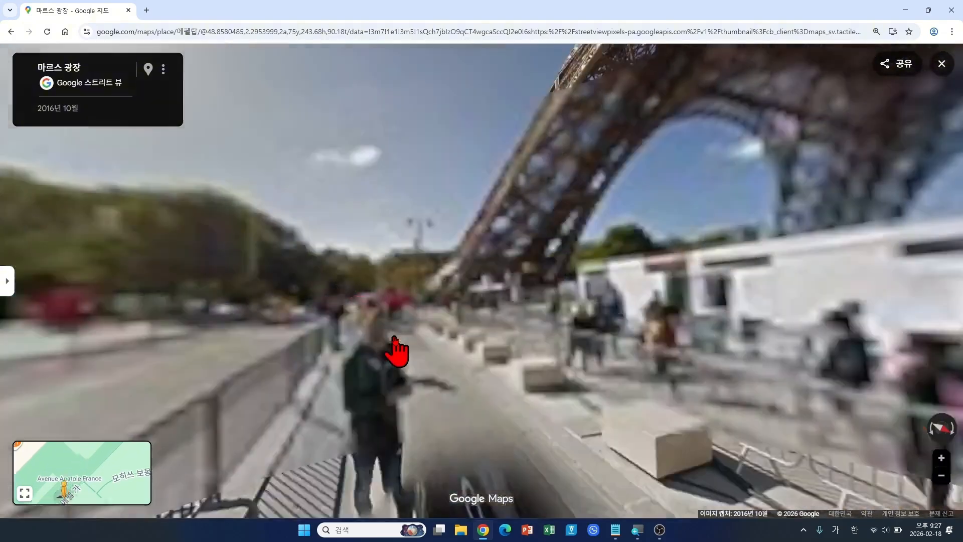
{"action": "left_click", "coordinate": [413, 354]}
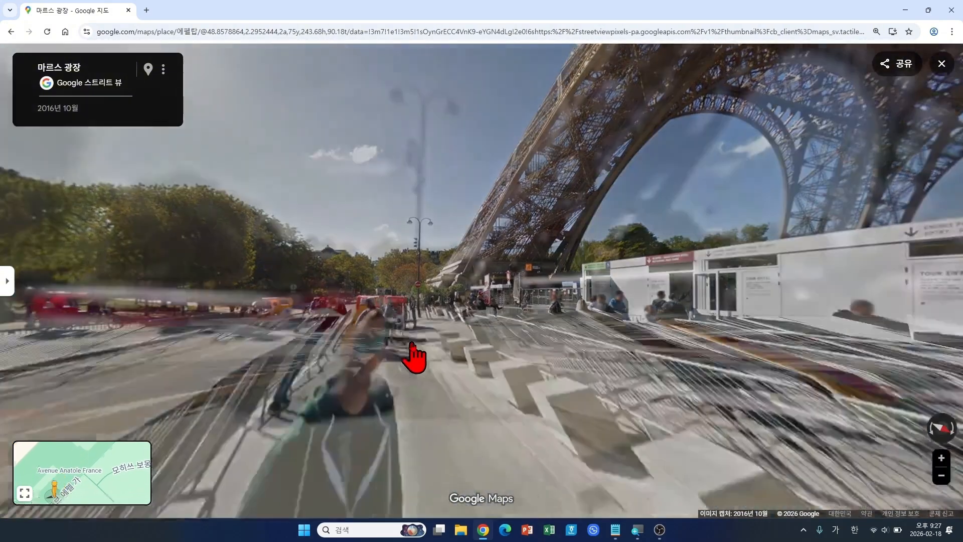
{"action": "left_click", "coordinate": [392, 346]}
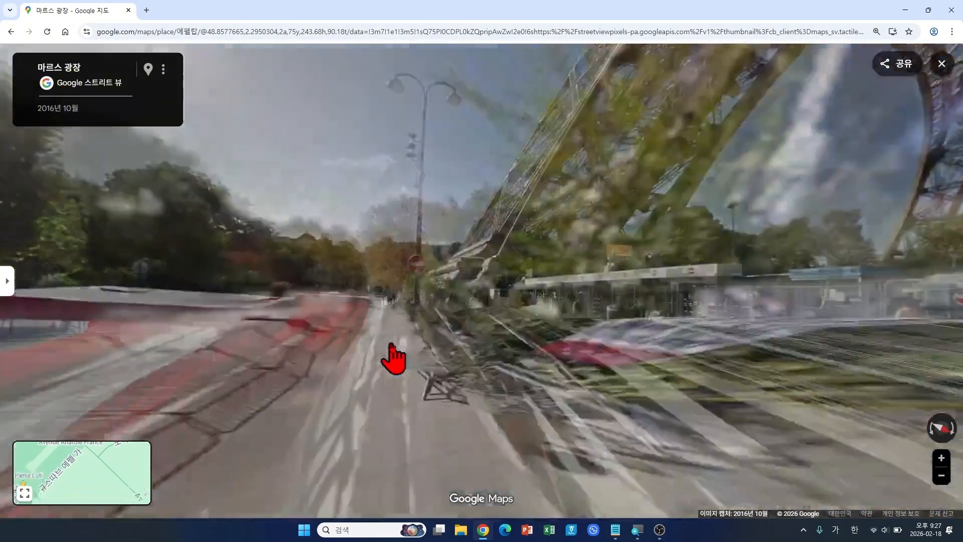
{"action": "left_click_drag", "start_coordinate": [648, 351], "coordinate": [456, 323]}
{"action": "left_click_drag", "start_coordinate": [768, 318], "coordinate": [667, 339]}
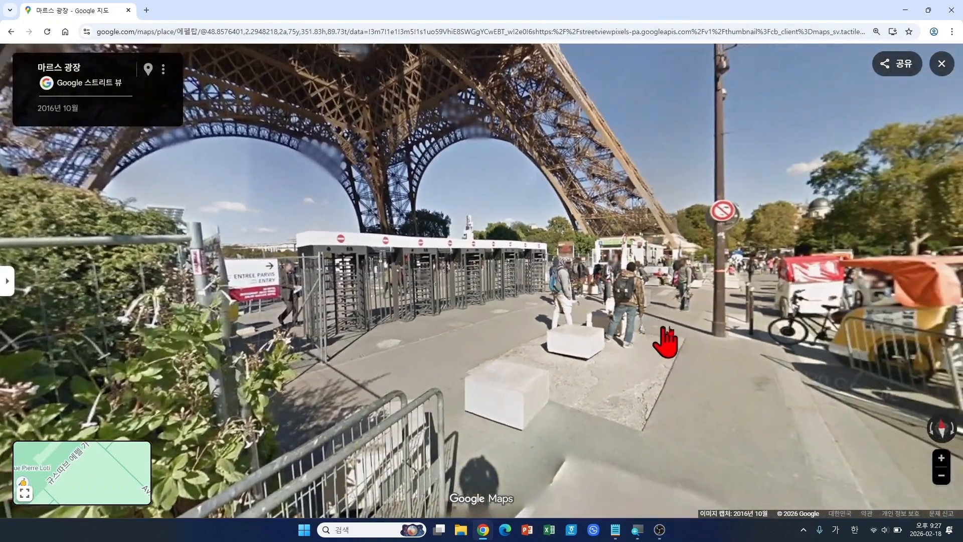
{"action": "left_click_drag", "start_coordinate": [807, 359], "coordinate": [749, 337]}
{"action": "left_click_drag", "start_coordinate": [802, 284], "coordinate": [773, 301]}
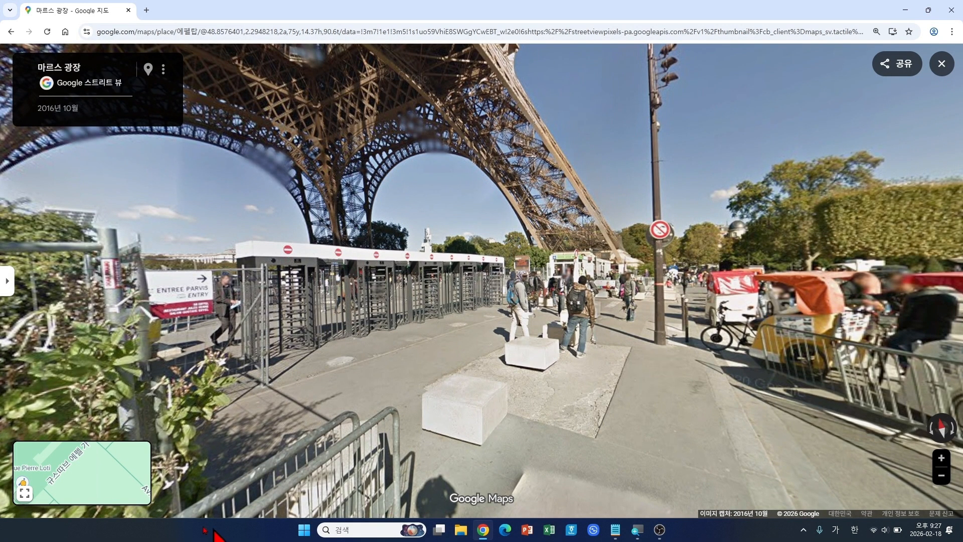
Step: Step to a nearby Street View spot, then exit Street View back to the map
{"action": "mouse_move", "coordinate": [102, 467]}
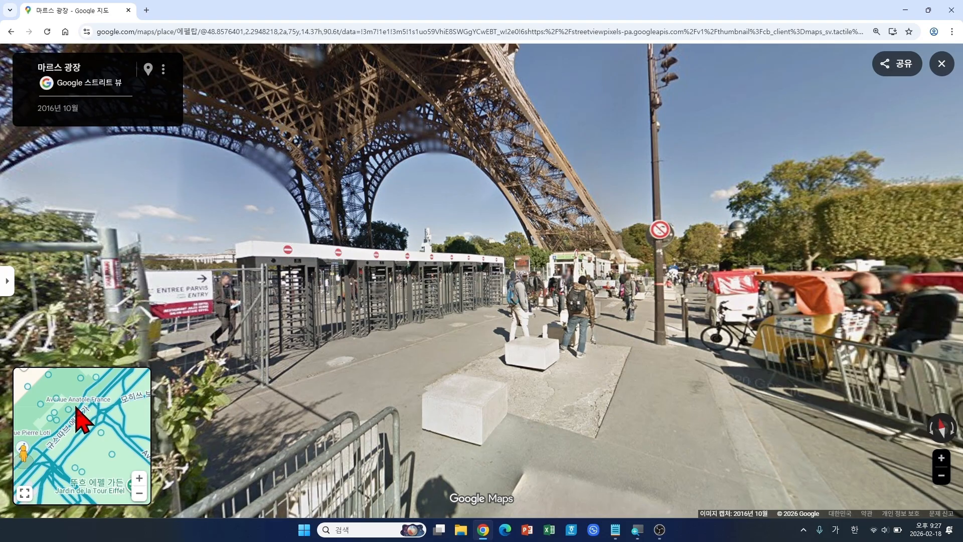
{"action": "left_click", "coordinate": [75, 412]}
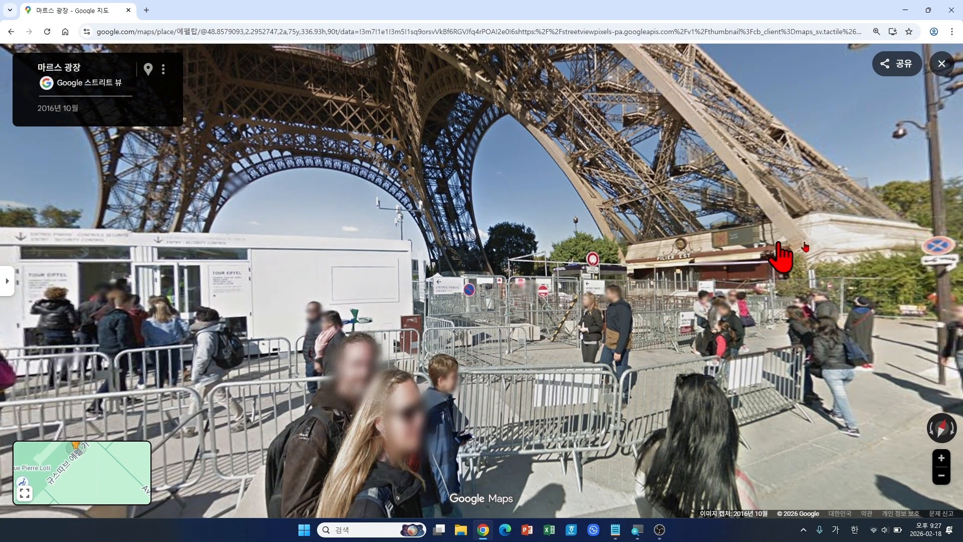
{"action": "left_click", "coordinate": [941, 74]}
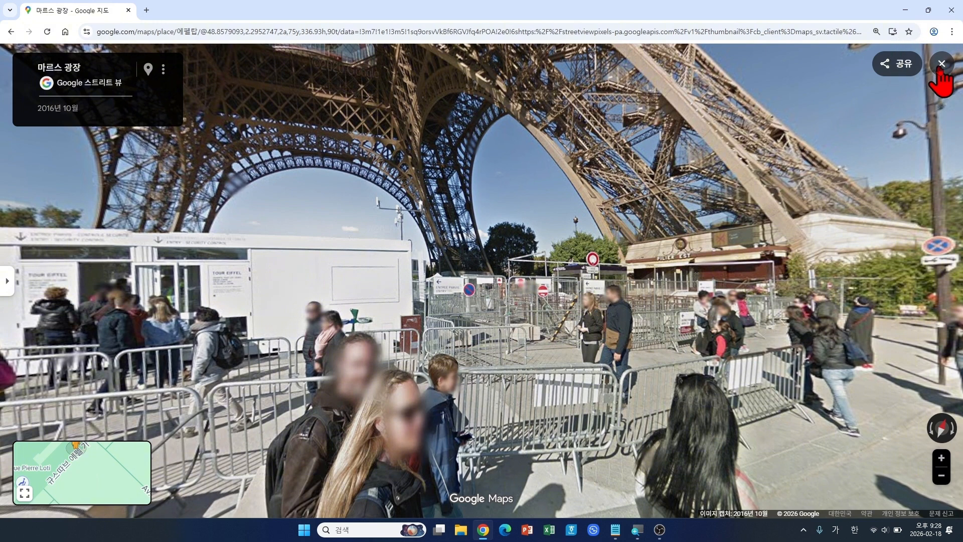
{"action": "left_click", "coordinate": [941, 72]}
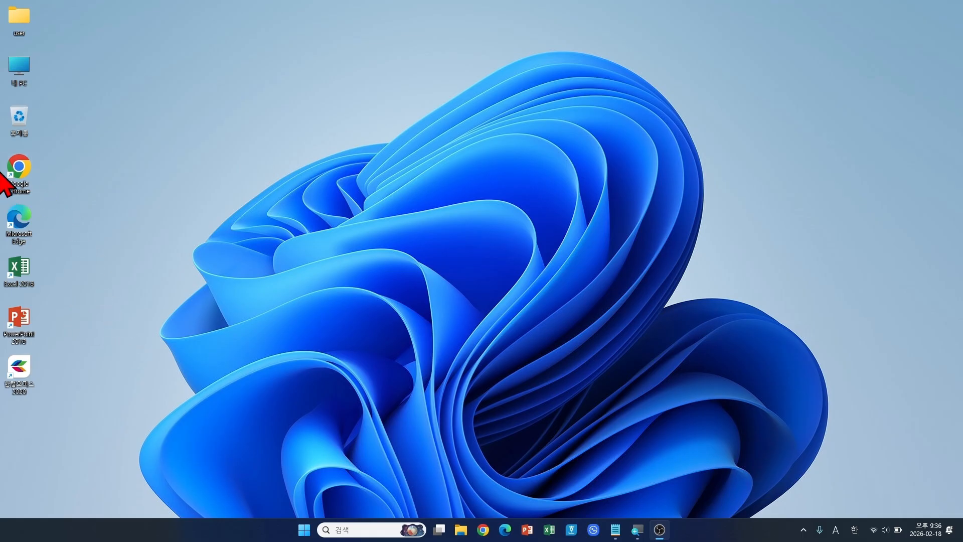
Step: Launch Google Chrome from its desktop shortcut
{"action": "double_click", "coordinate": [28, 170]}
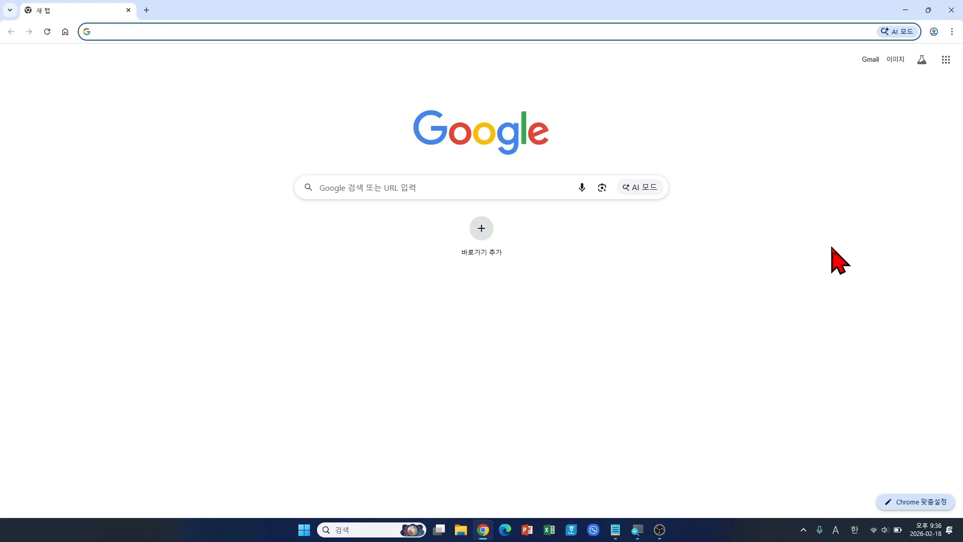
Step: Open Google 뉴스 from the Google apps grid on the new tab
{"action": "left_click", "coordinate": [946, 66]}
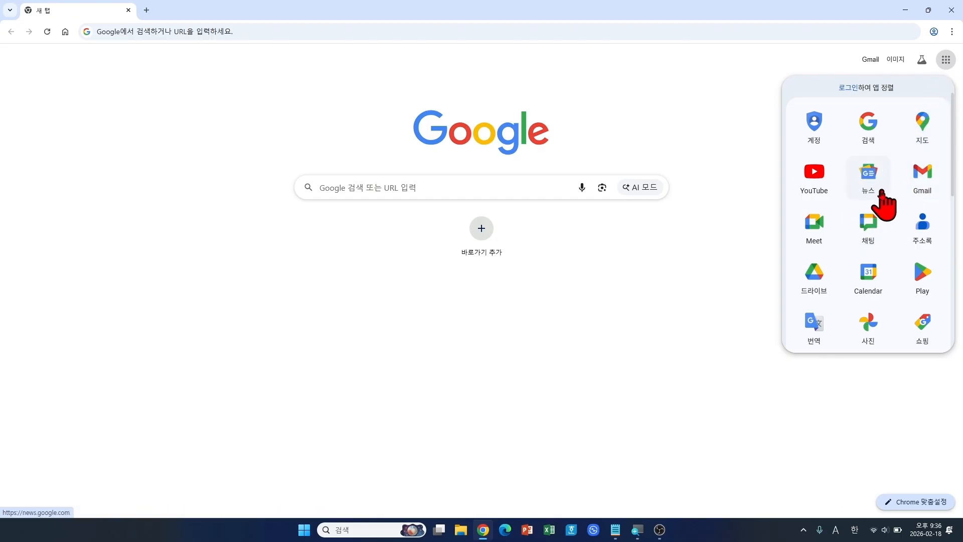
{"action": "left_click", "coordinate": [880, 192]}
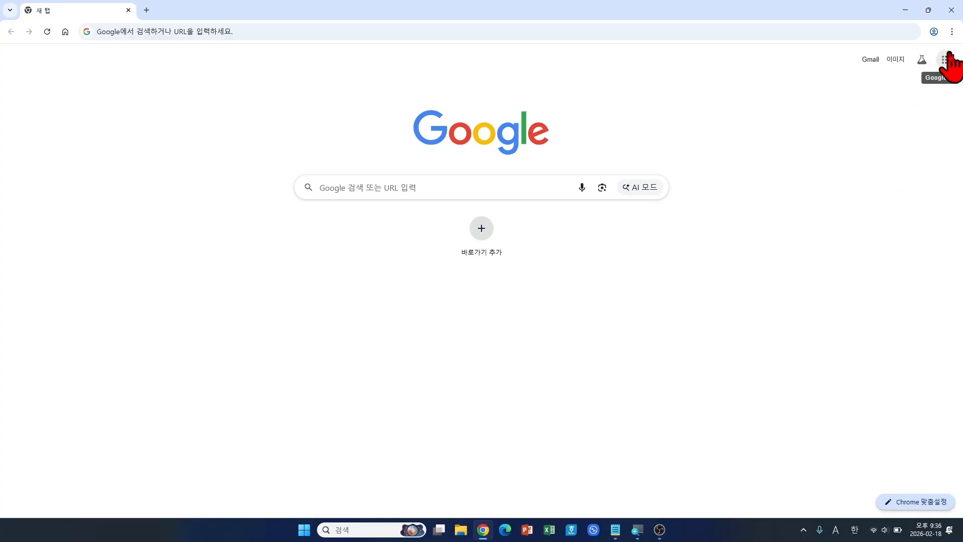
{"action": "left_click", "coordinate": [947, 60]}
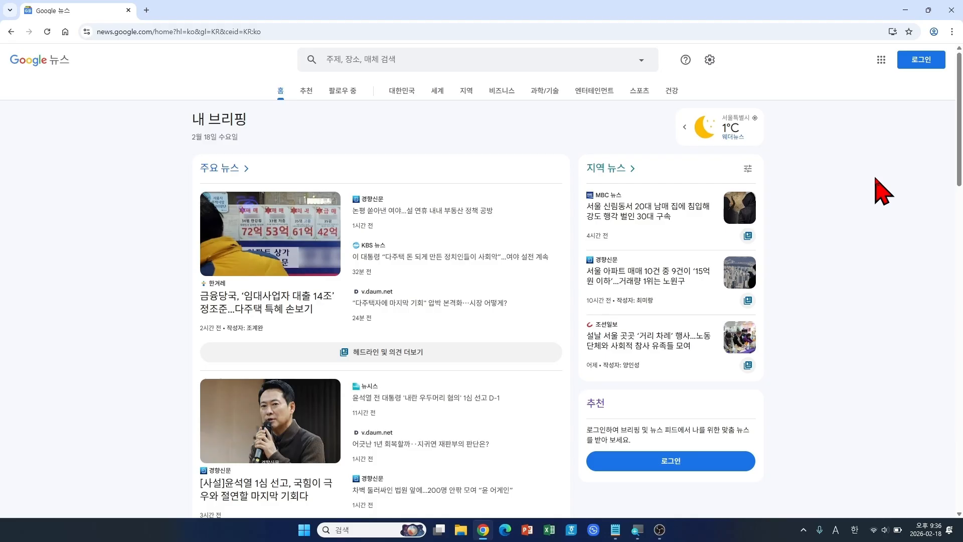
Step: Open the 추천 section and decline the sign-in prompt with 아니요
{"action": "left_click", "coordinate": [307, 92]}
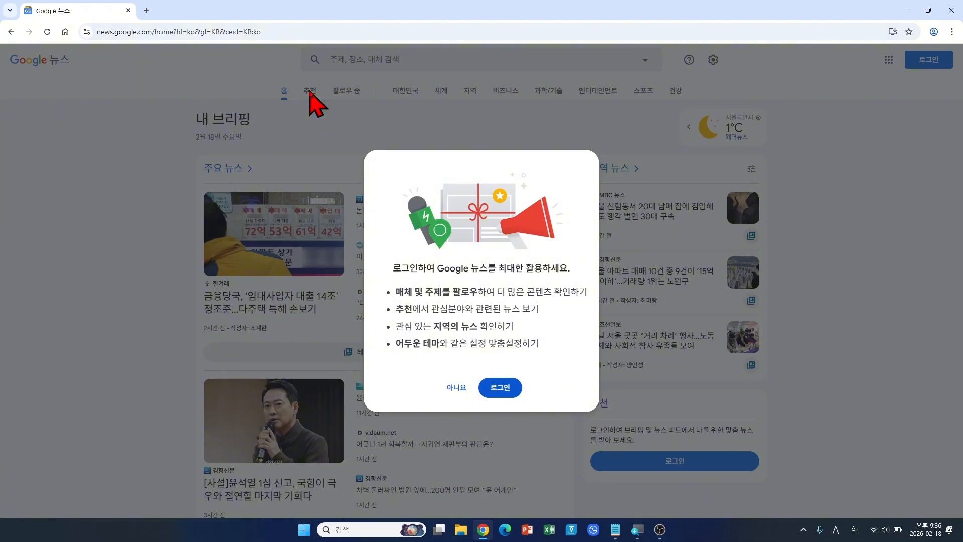
{"action": "left_click", "coordinate": [457, 388]}
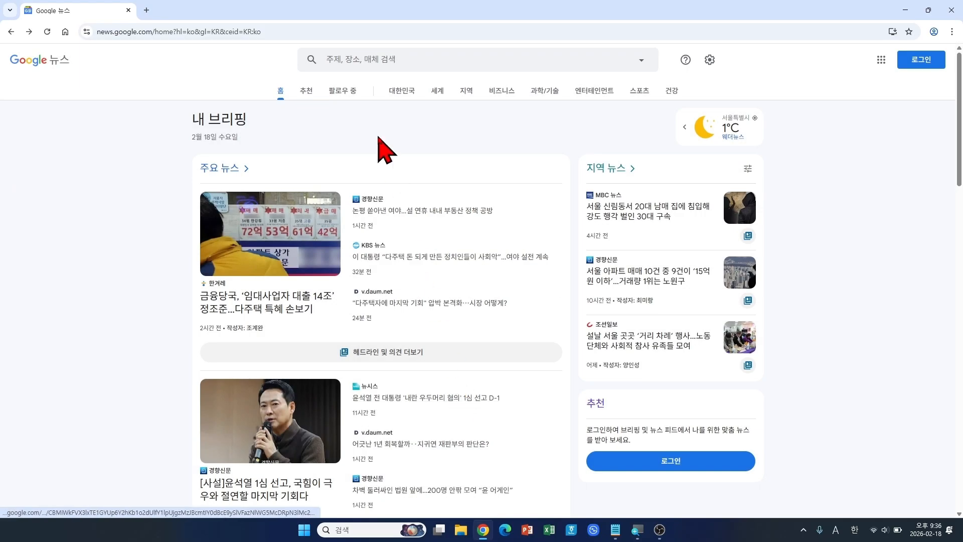
{"action": "left_click", "coordinate": [309, 91]}
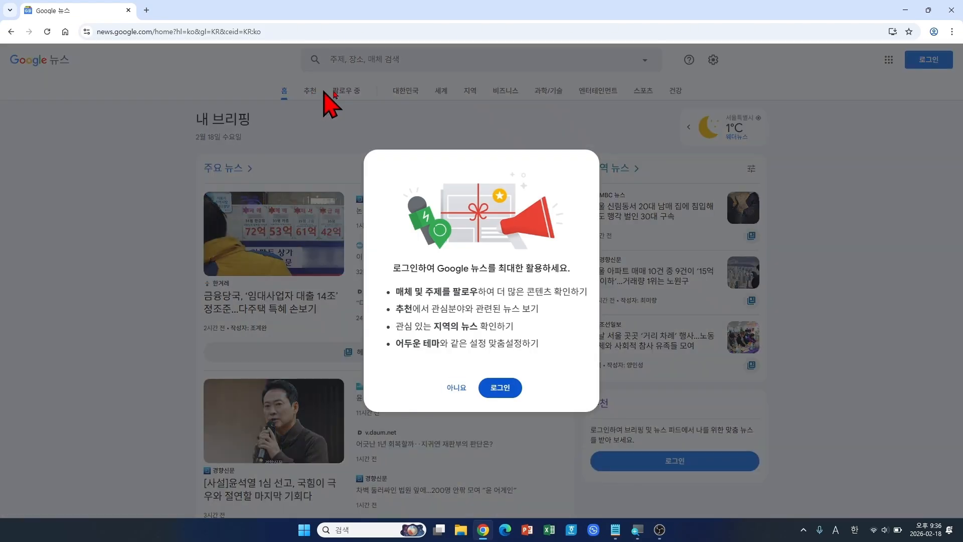
{"action": "left_click", "coordinate": [457, 390]}
Step: Browse the 대한민국, 세계, 지역, 비즈니스 and 과학/기술 sections, ending on the 건강 feed
{"action": "left_click", "coordinate": [400, 92]}
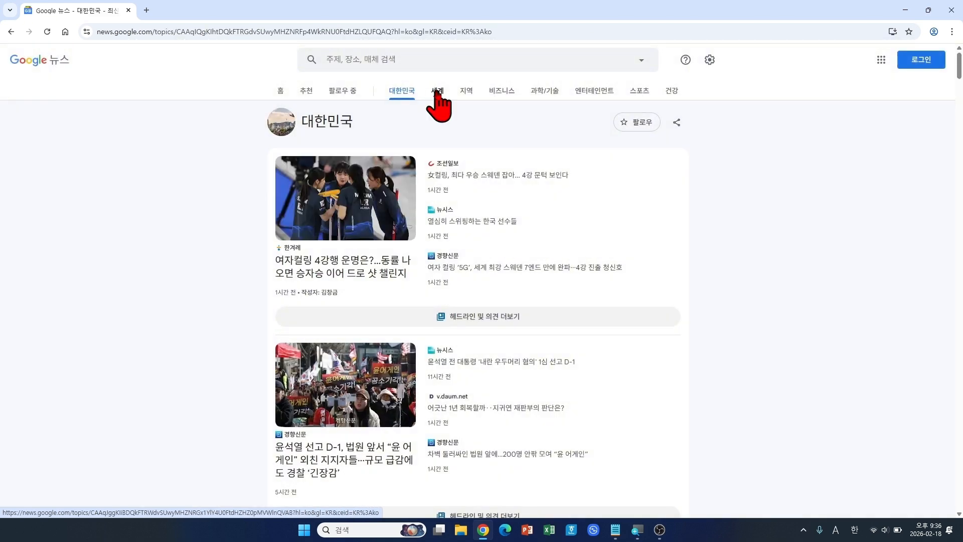
{"action": "left_click", "coordinate": [437, 91]}
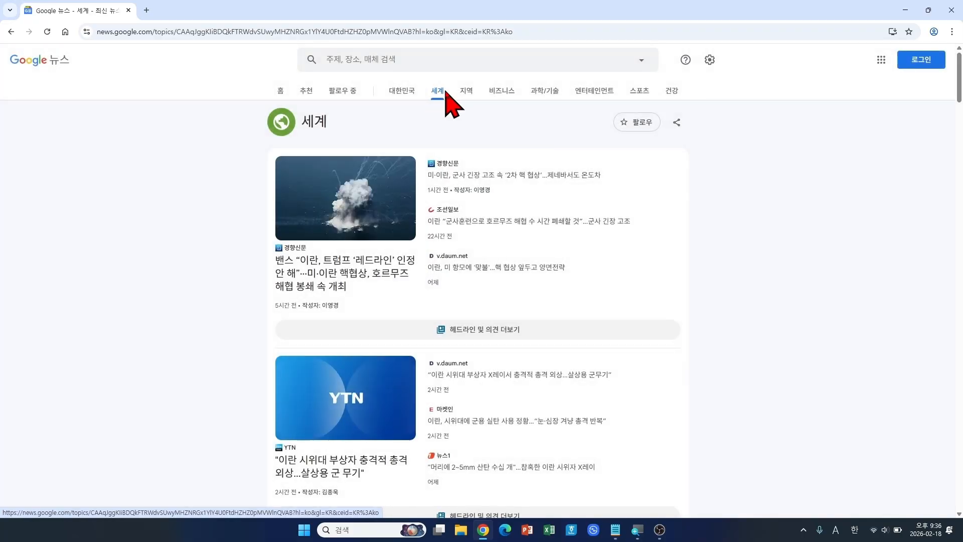
{"action": "left_click", "coordinate": [473, 91]}
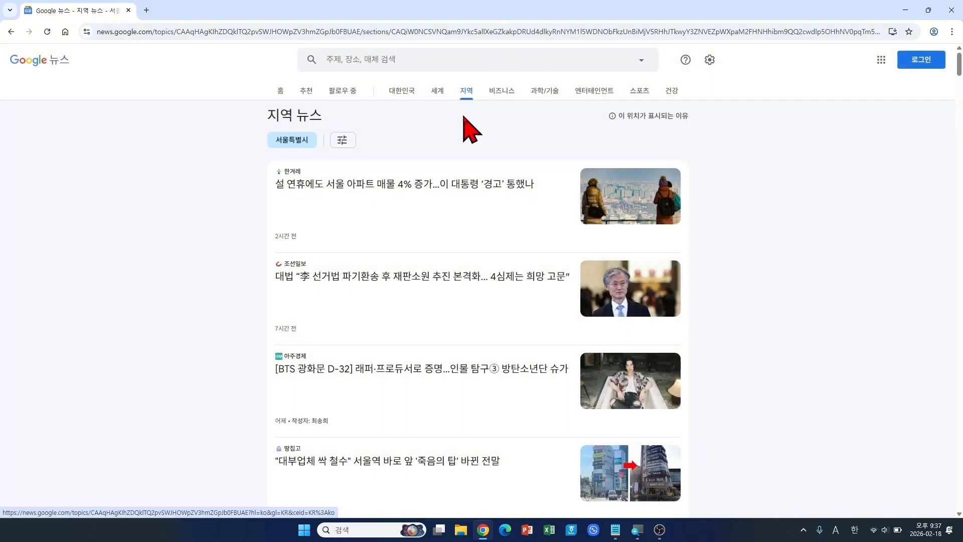
{"action": "left_click", "coordinate": [501, 102]}
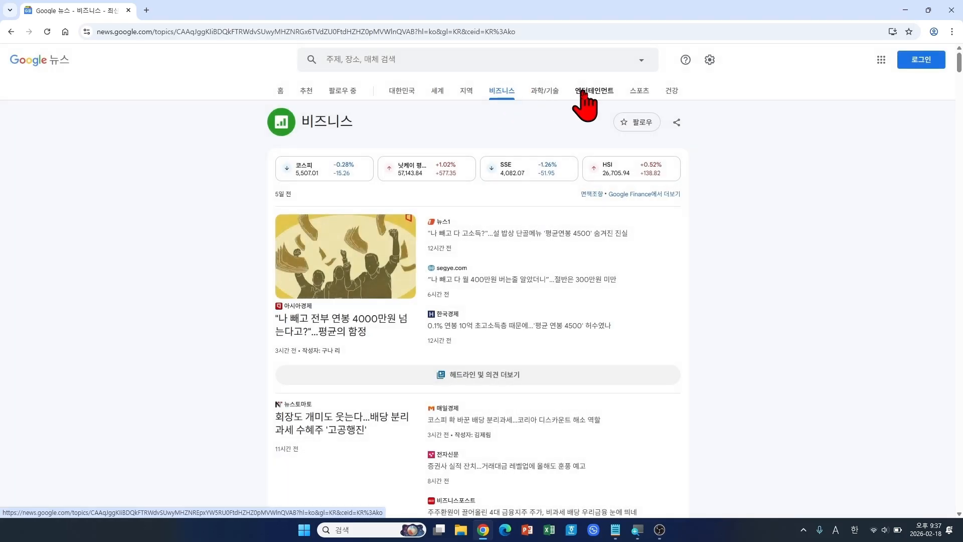
{"action": "left_click", "coordinate": [554, 95]}
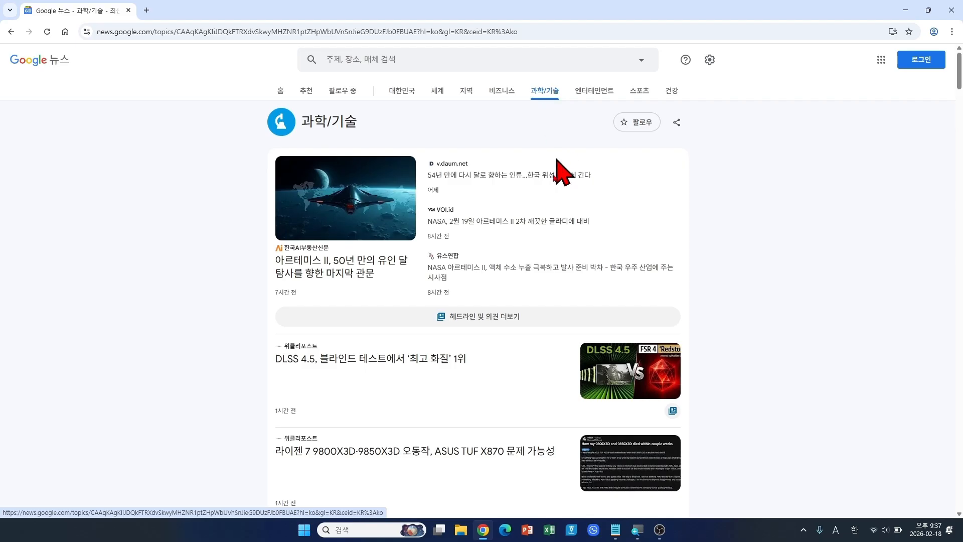
{"action": "scroll", "coordinate": [522, 386], "scroll_direction": "down", "scroll_amount": 5}
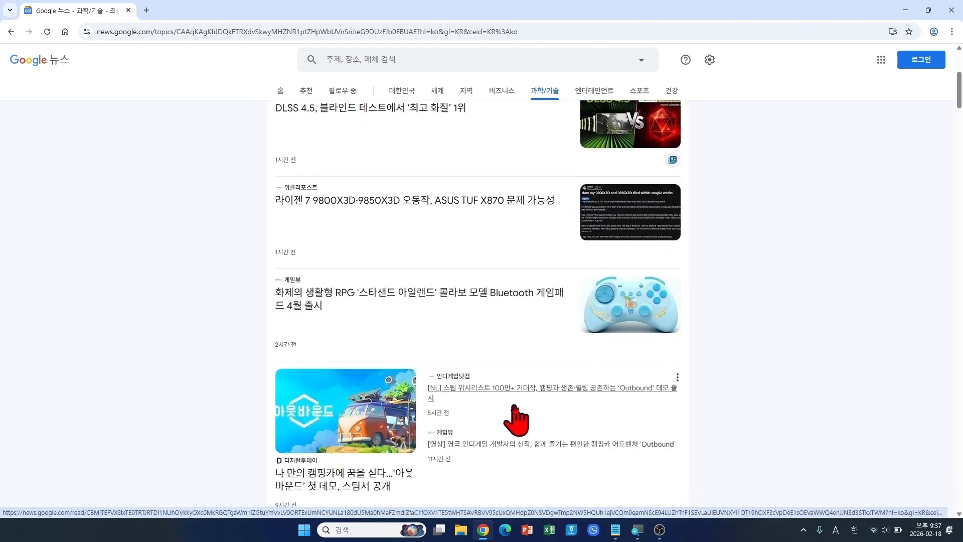
{"action": "scroll", "coordinate": [516, 419], "scroll_direction": "up", "scroll_amount": 5}
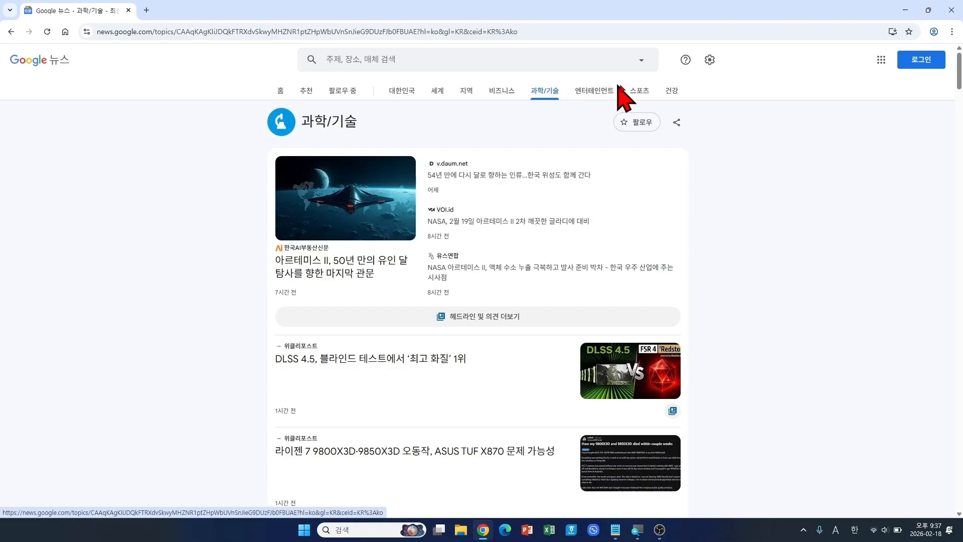
{"action": "left_click", "coordinate": [671, 91]}
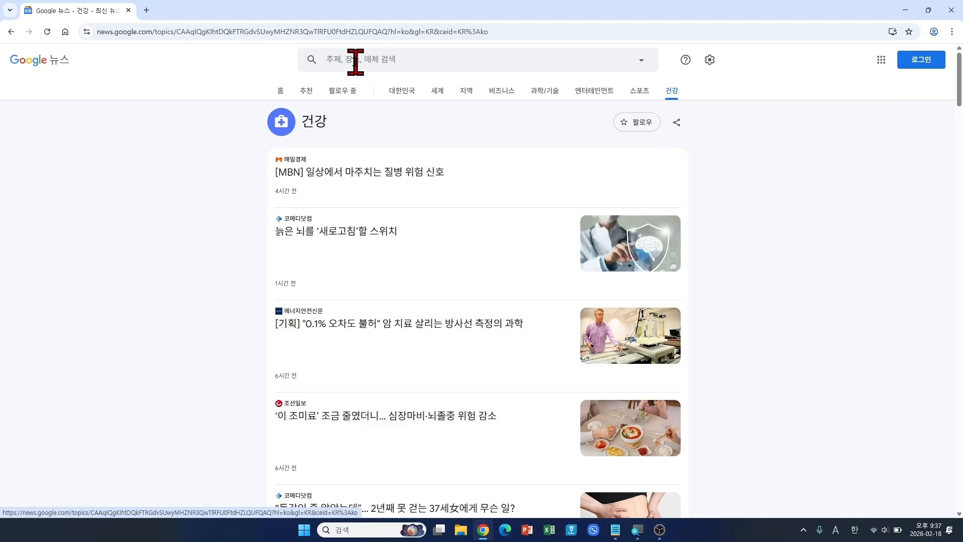
{"action": "key", "text": "ctrl+plus"}
{"action": "key", "text": "ctrl+plus"}
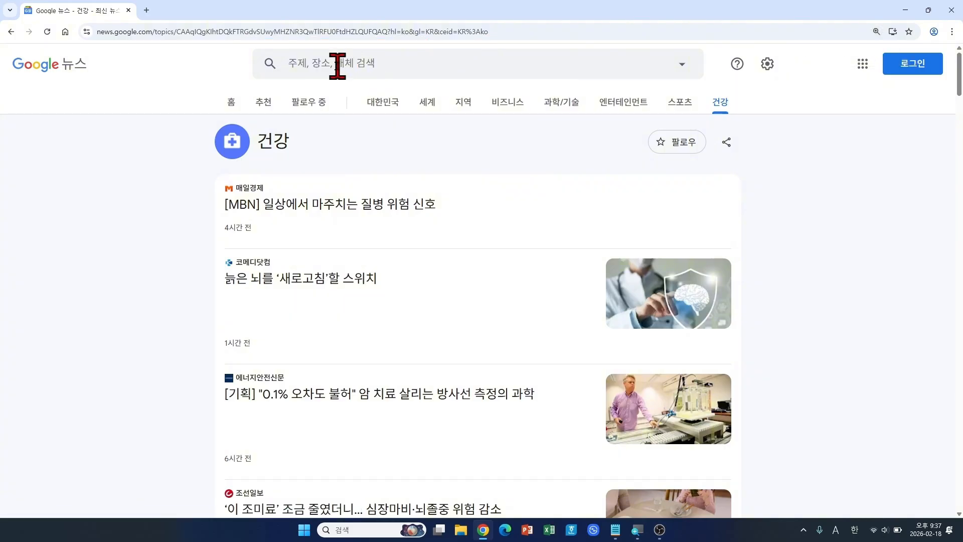
{"action": "left_click", "coordinate": [303, 62]}
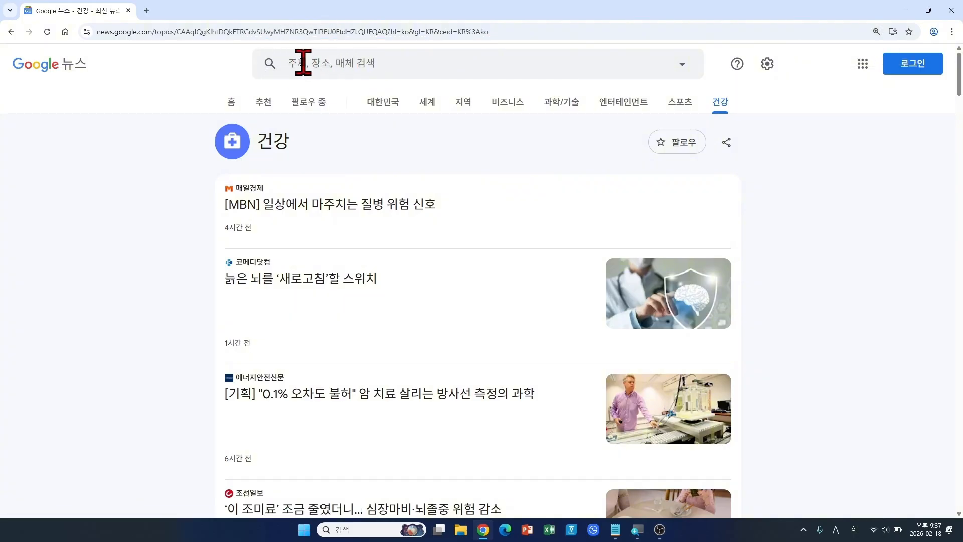
{"action": "left_click", "coordinate": [303, 63]}
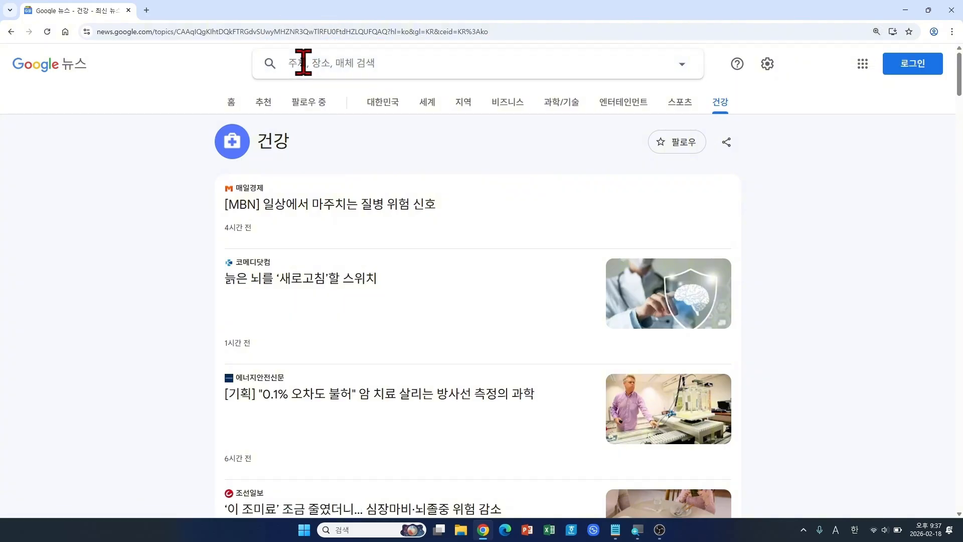
{"action": "type", "text": "tm"}
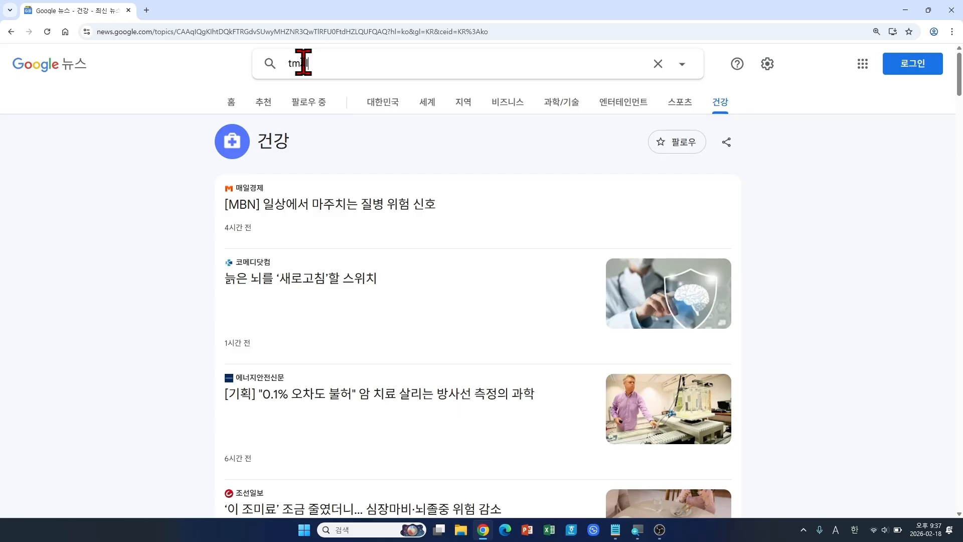
{"action": "key", "text": "BackSpace"}
{"action": "key", "text": "BackSpace"}
{"action": "key", "text": "Hangul"}
{"action": "type", "text": "스"}
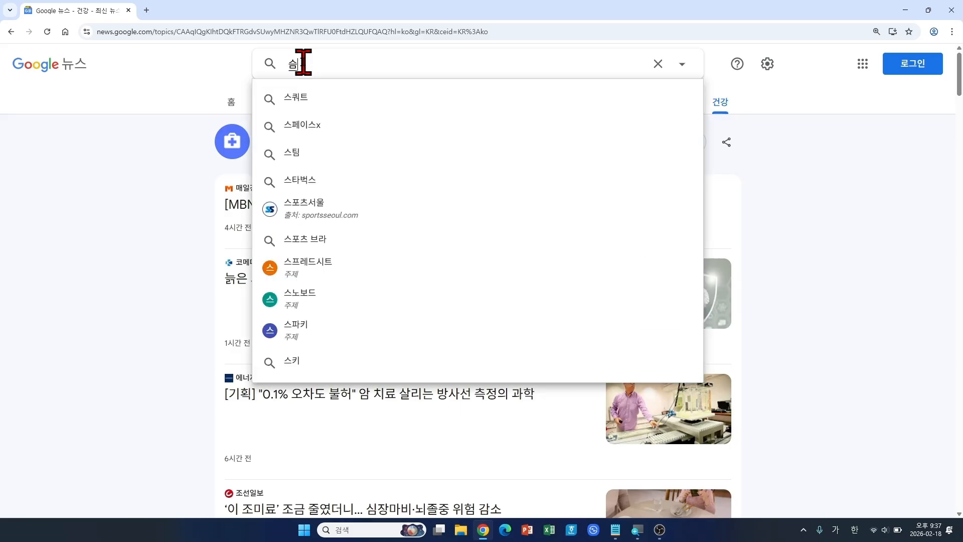
{"action": "type", "text": "미싱"}
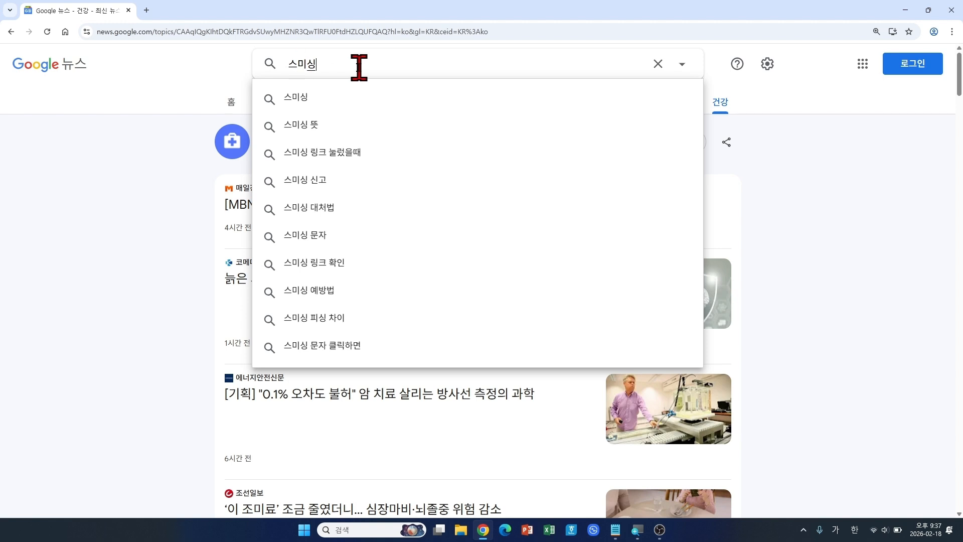
{"action": "left_click", "coordinate": [359, 67]}
{"action": "left_click_drag", "start_coordinate": [254, 48], "coordinate": [323, 79]}
{"action": "left_click_drag", "start_coordinate": [361, 51], "coordinate": [324, 60]}
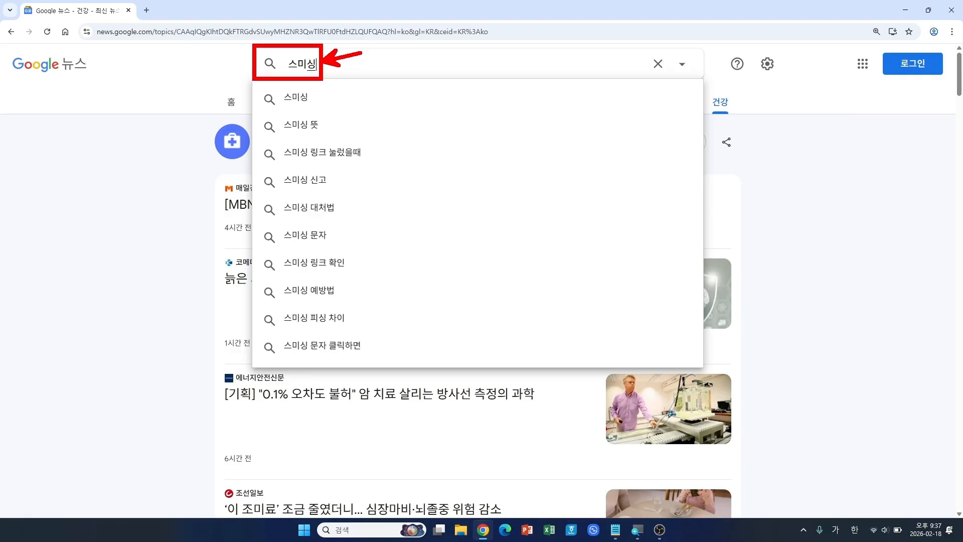
{"action": "key", "text": "Escape"}
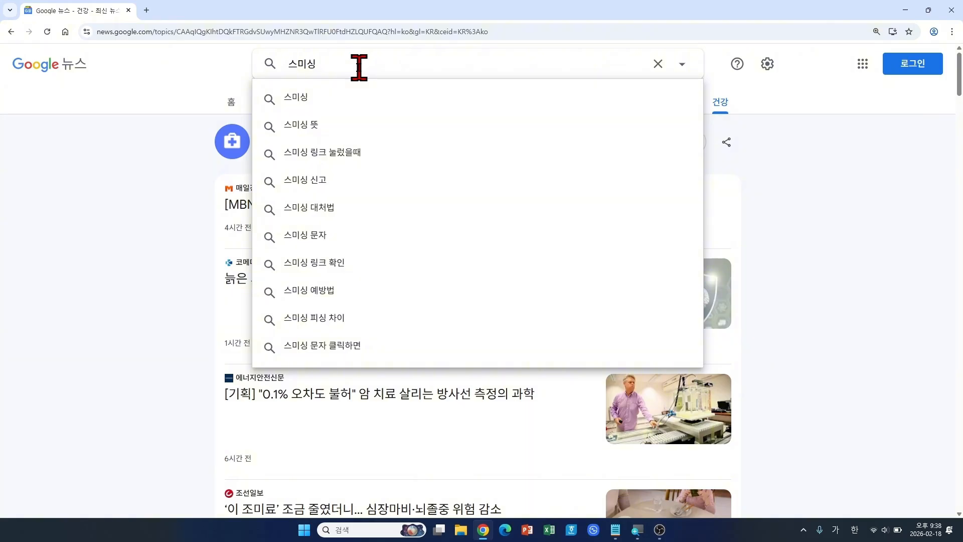
{"action": "key", "text": "Return"}
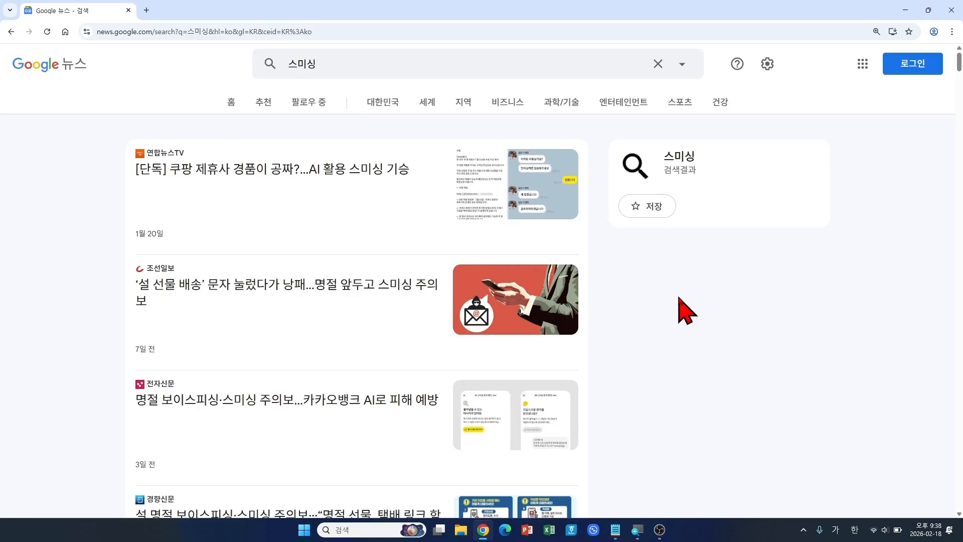
{"action": "scroll", "coordinate": [679, 298], "scroll_direction": "down", "scroll_amount": 5}
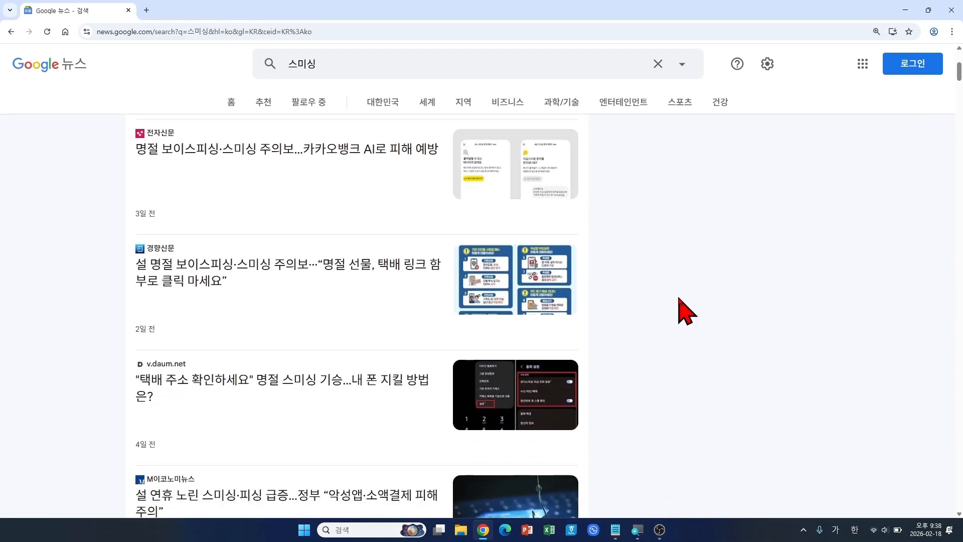
{"action": "scroll", "coordinate": [679, 298], "scroll_direction": "down", "scroll_amount": 3}
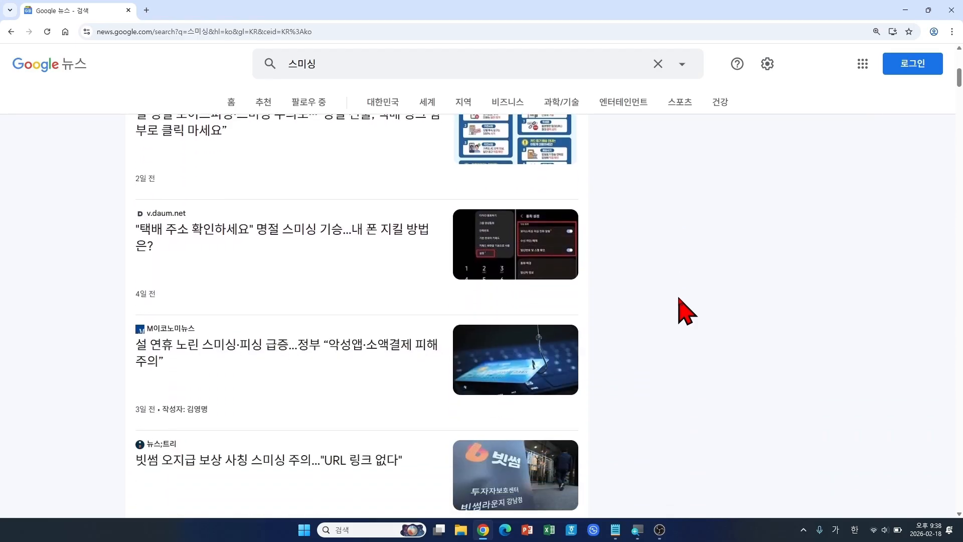
{"action": "scroll", "coordinate": [686, 311], "scroll_direction": "down", "scroll_amount": 2}
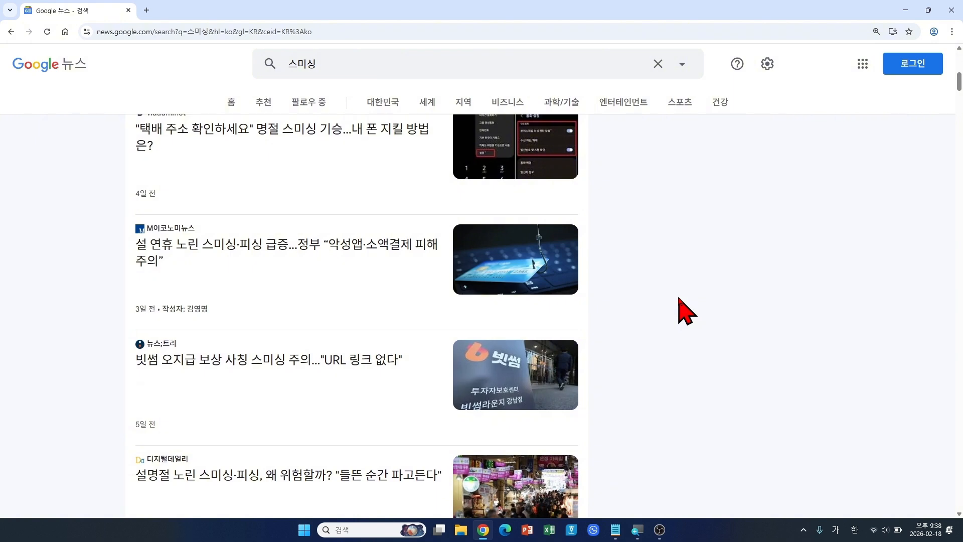
{"action": "scroll", "coordinate": [686, 311], "scroll_direction": "down", "scroll_amount": 2}
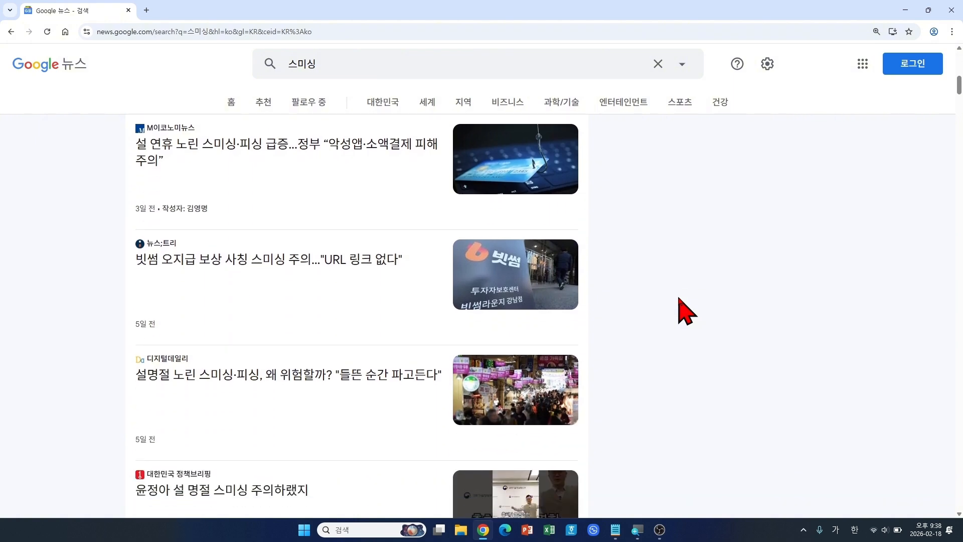
{"action": "scroll", "coordinate": [686, 312], "scroll_direction": "up", "scroll_amount": 2}
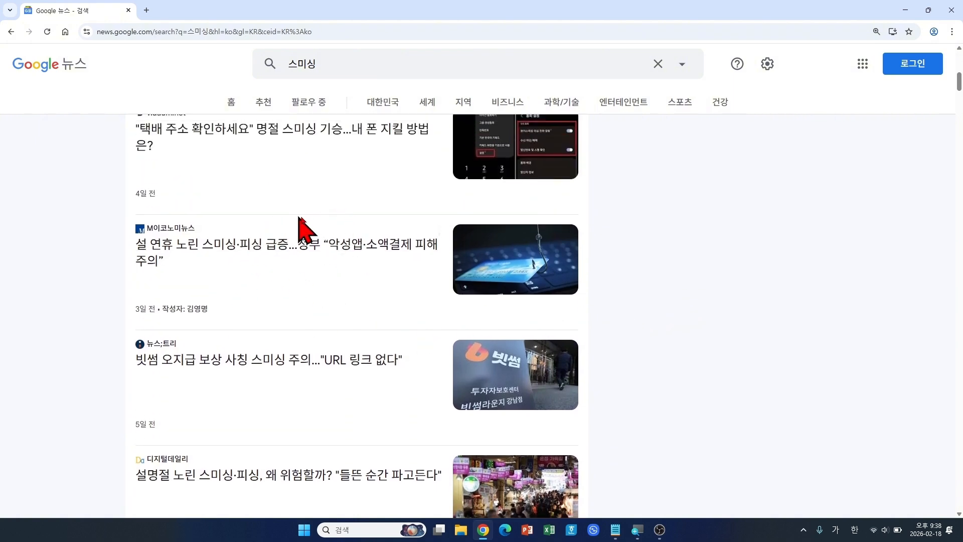
Step: Open the M이코노미뉴스 holiday smishing article in a new tab and read through its prevention tips
{"action": "left_click", "coordinate": [324, 246]}
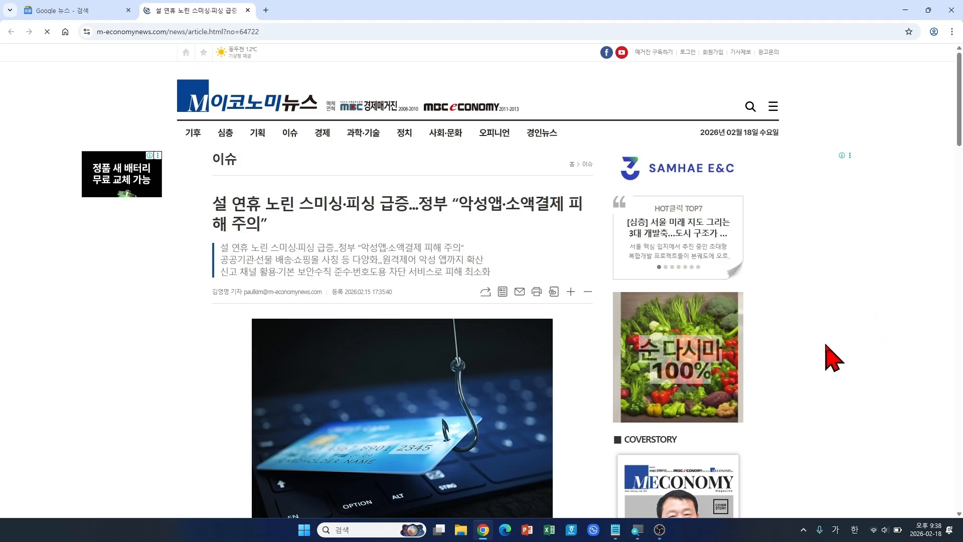
{"action": "scroll", "coordinate": [833, 359], "scroll_direction": "down", "scroll_amount": 6}
{"action": "scroll", "coordinate": [815, 359], "scroll_direction": "down", "scroll_amount": 8}
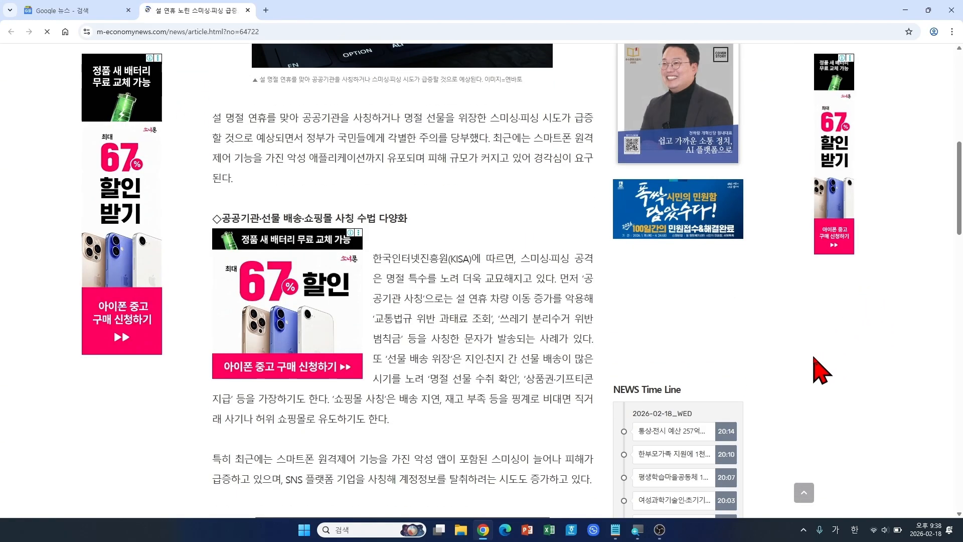
{"action": "scroll", "coordinate": [816, 359], "scroll_direction": "down", "scroll_amount": 5}
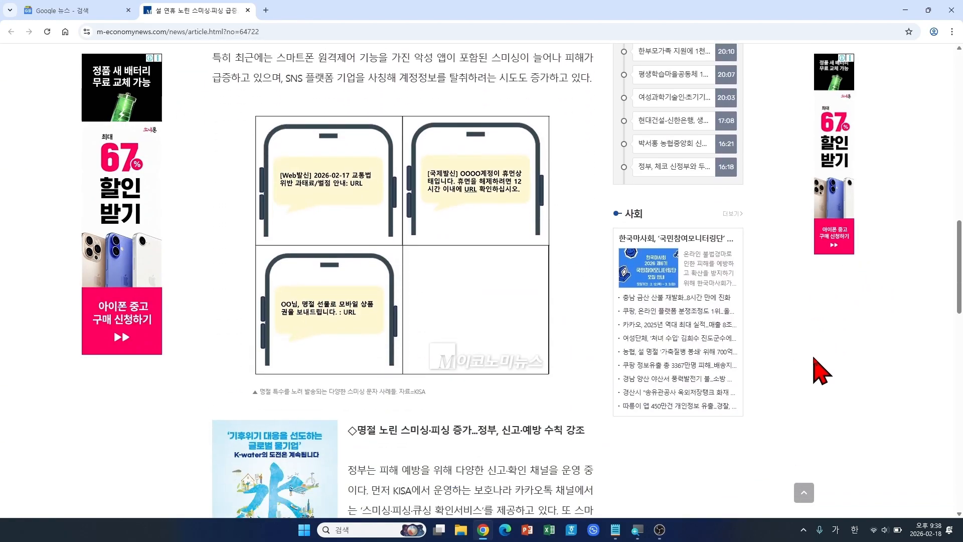
{"action": "scroll", "coordinate": [815, 359], "scroll_direction": "down", "scroll_amount": 6}
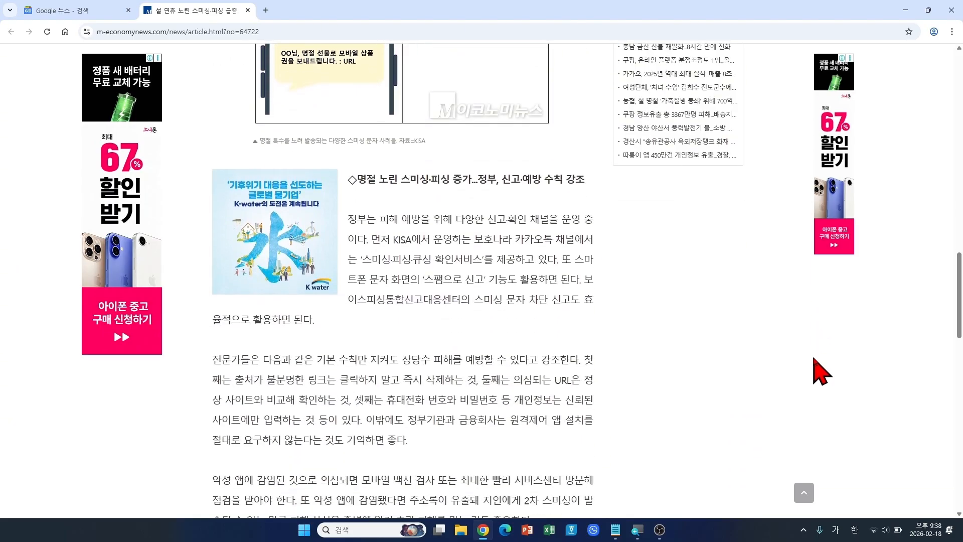
{"action": "scroll", "coordinate": [822, 371], "scroll_direction": "down", "scroll_amount": 2}
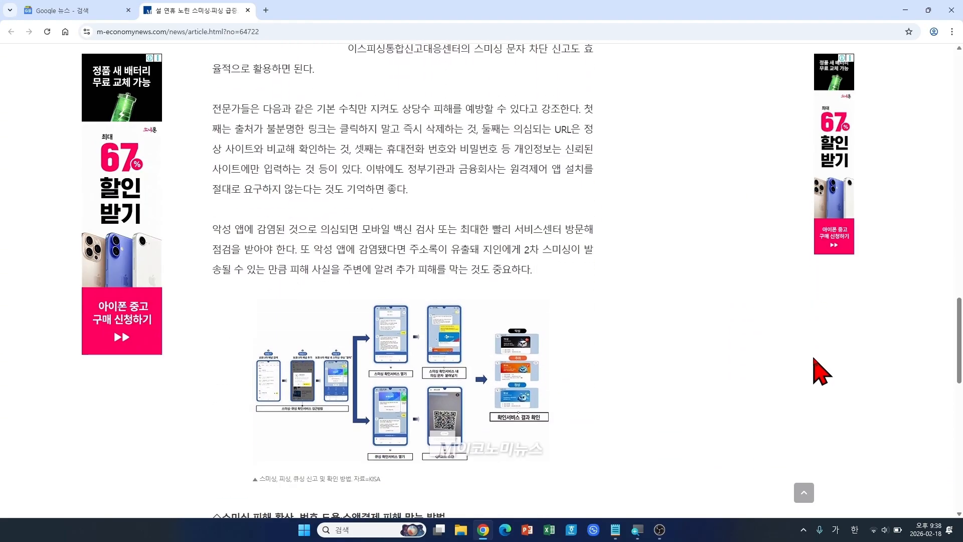
{"action": "scroll", "coordinate": [742, 359], "scroll_direction": "down", "scroll_amount": 3}
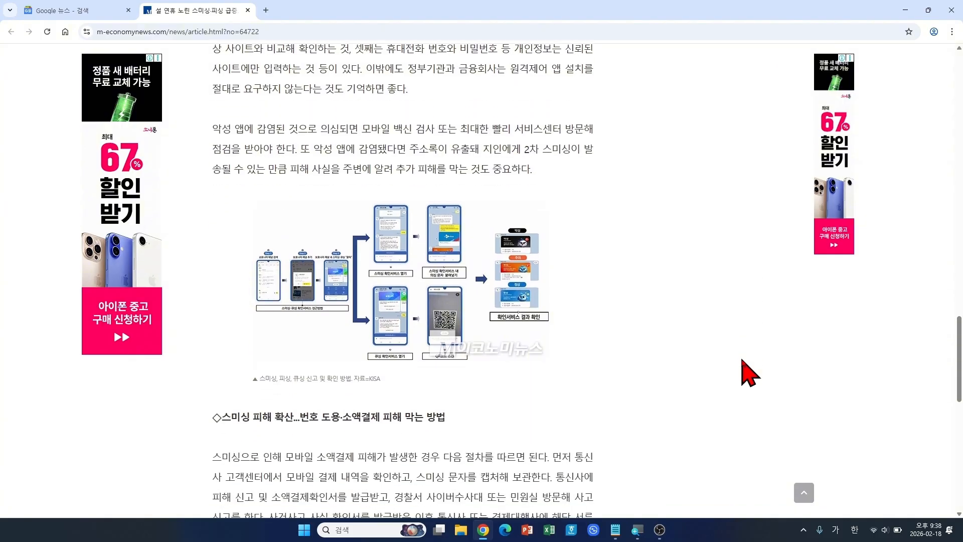
{"action": "scroll", "coordinate": [743, 359], "scroll_direction": "down", "scroll_amount": 3}
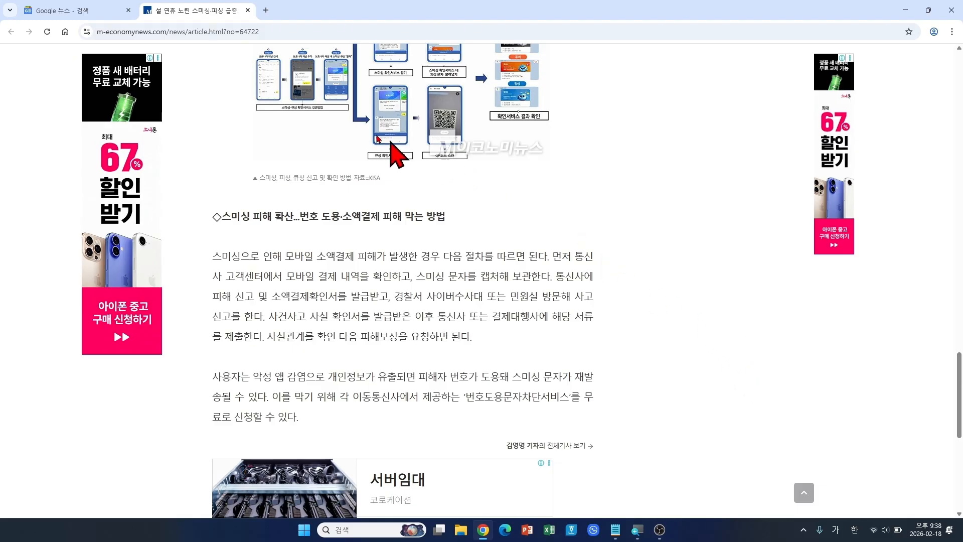
Step: Close the MEconomy News article tab and clear the 스미싱 query from the search box
{"action": "left_click", "coordinate": [247, 10]}
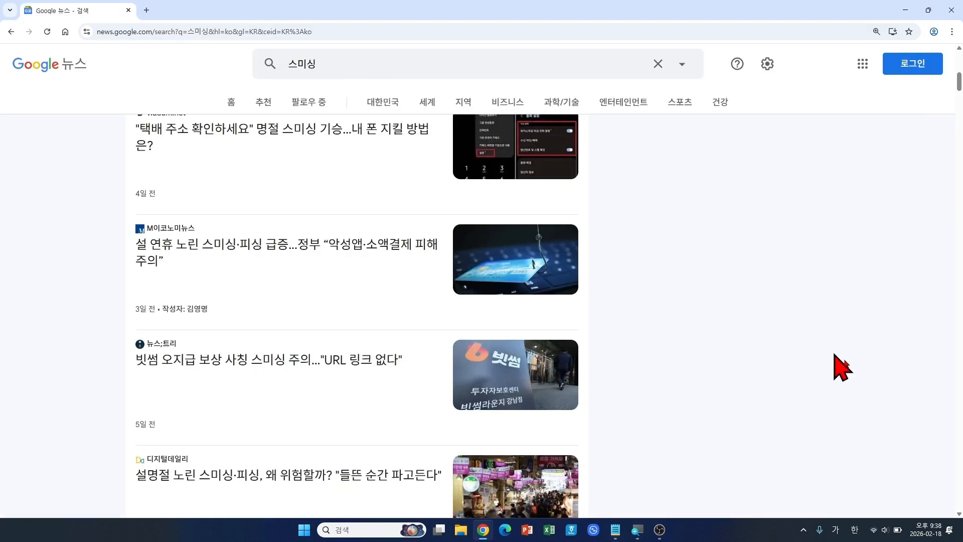
{"action": "scroll", "coordinate": [845, 387], "scroll_direction": "up", "scroll_amount": 10}
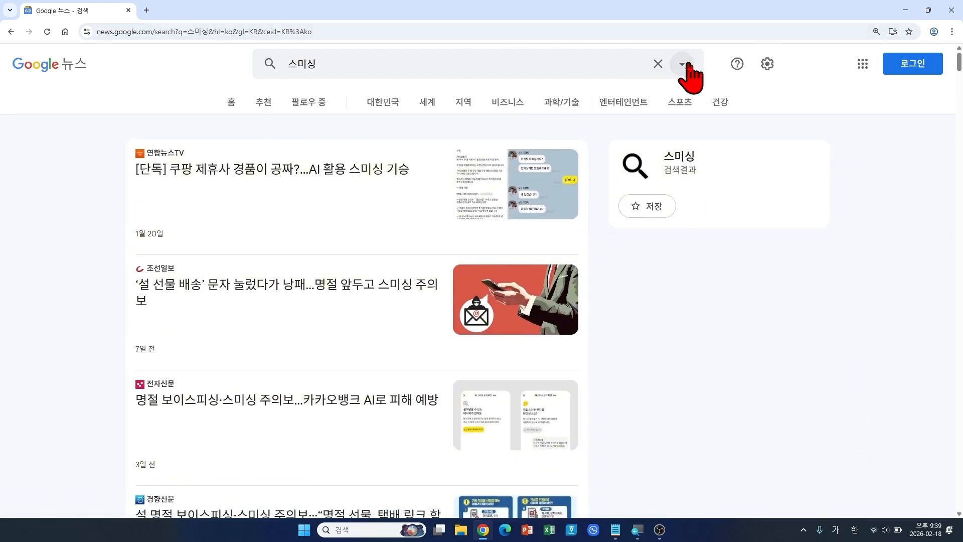
{"action": "left_click", "coordinate": [657, 65]}
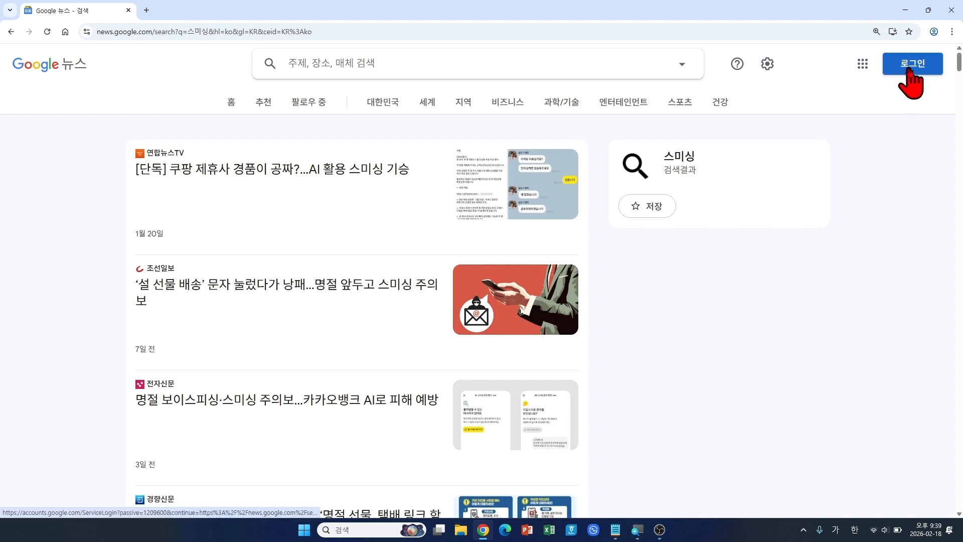
Step: Sign in with the Google account e-mail and password, revealing the password before submitting
{"action": "left_click", "coordinate": [909, 69]}
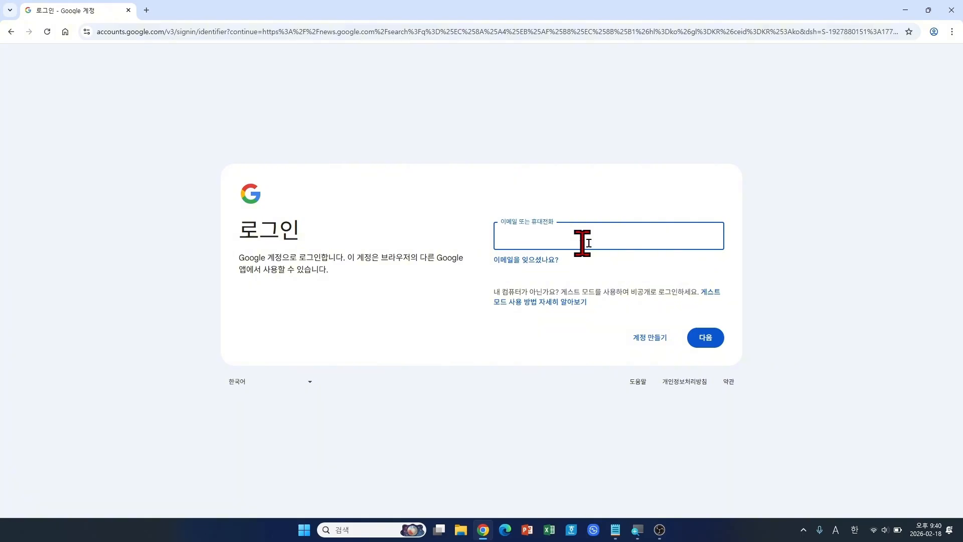
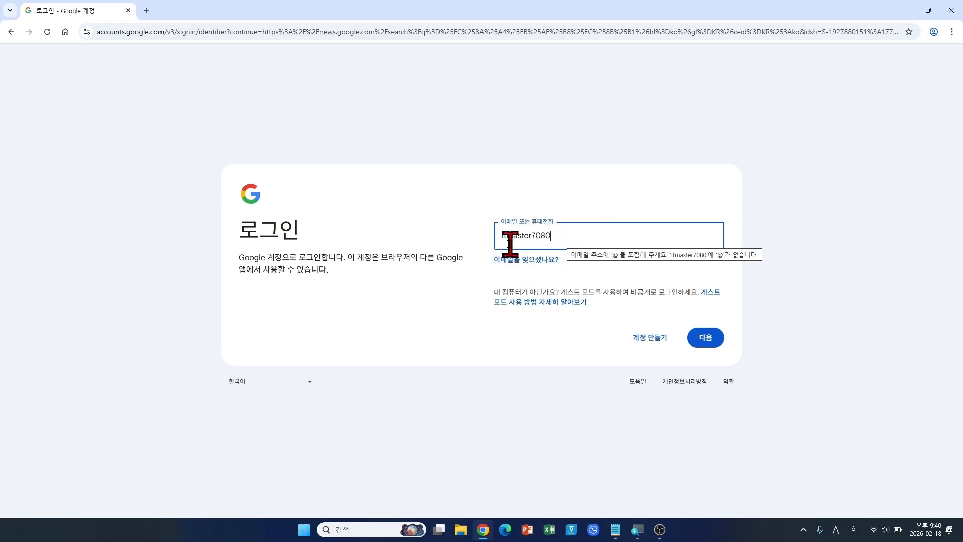
{"action": "left_click", "coordinate": [706, 340]}
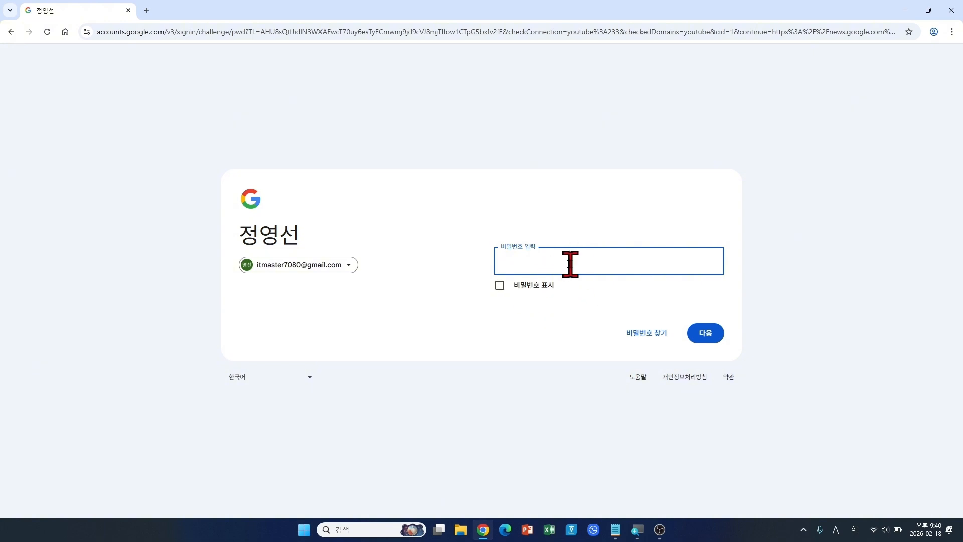
{"action": "type", "text": "•••••••••••••"}
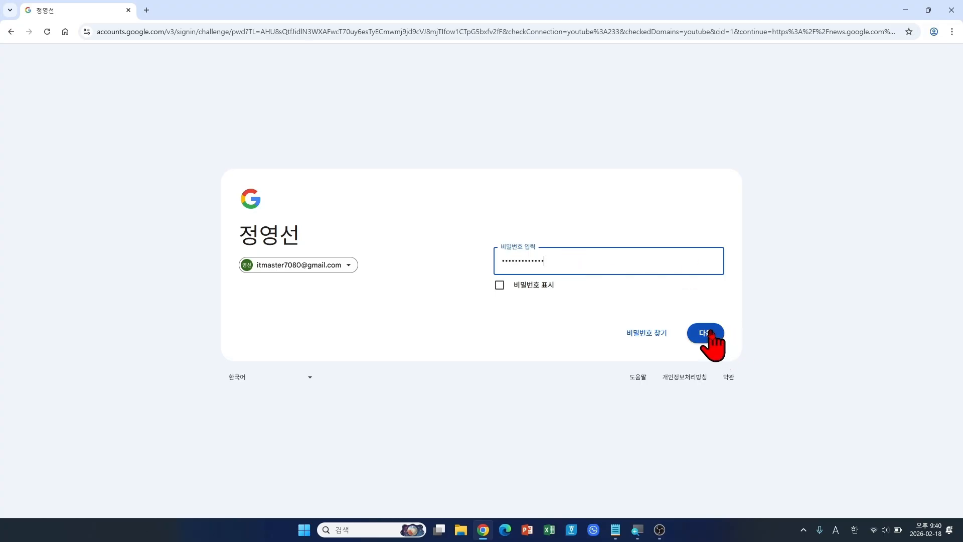
{"action": "left_click", "coordinate": [501, 289]}
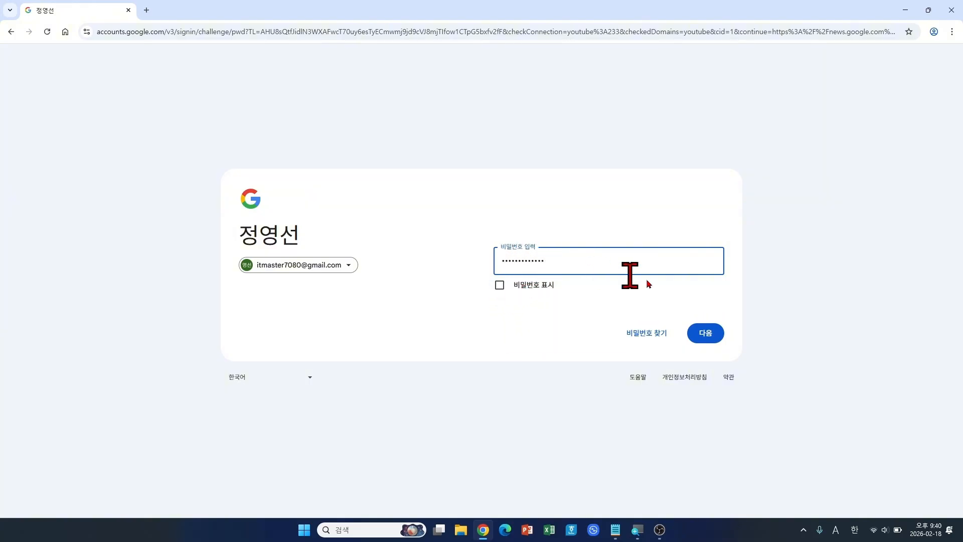
{"action": "left_click", "coordinate": [706, 335]}
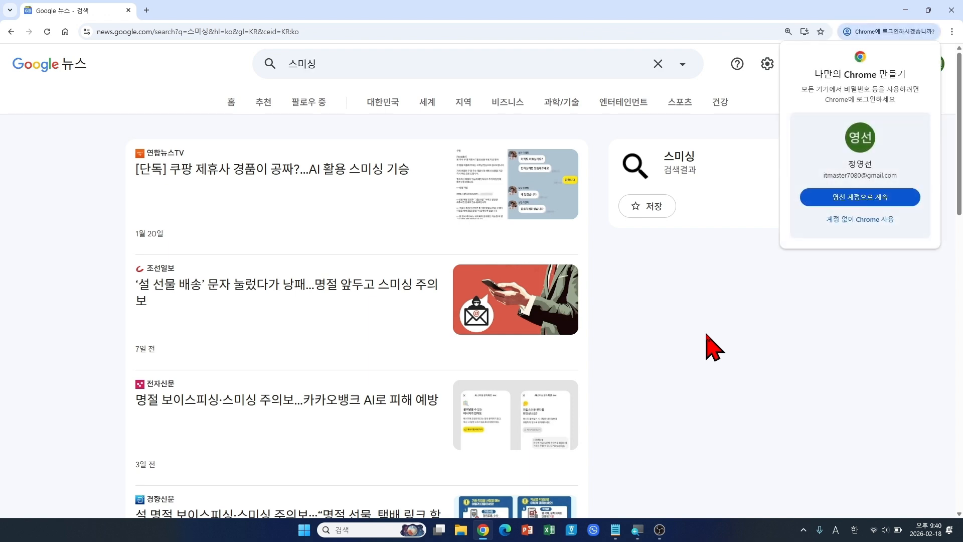
Step: Decline Chrome's browser sign-in offer, then open and follow the 건강 health topic
{"action": "left_click", "coordinate": [876, 224]}
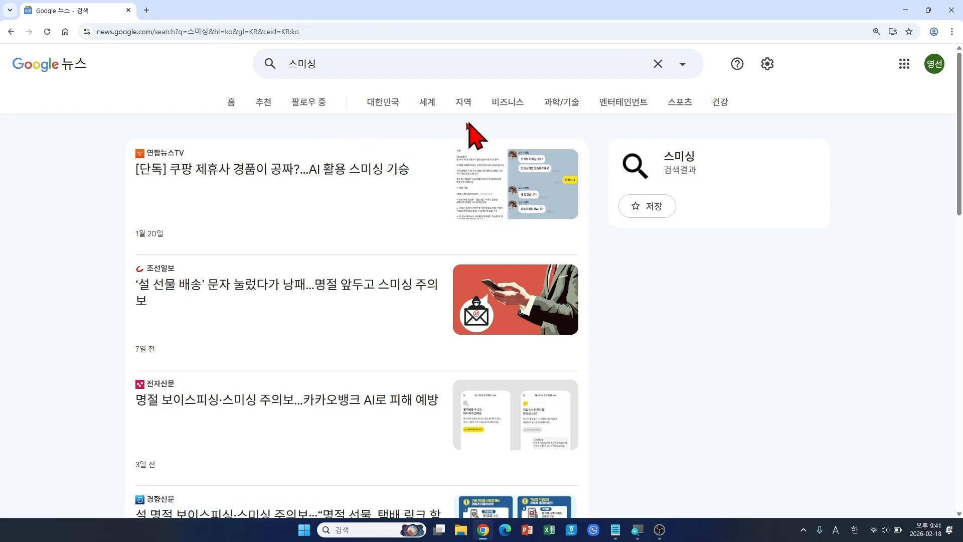
{"action": "left_click", "coordinate": [719, 103]}
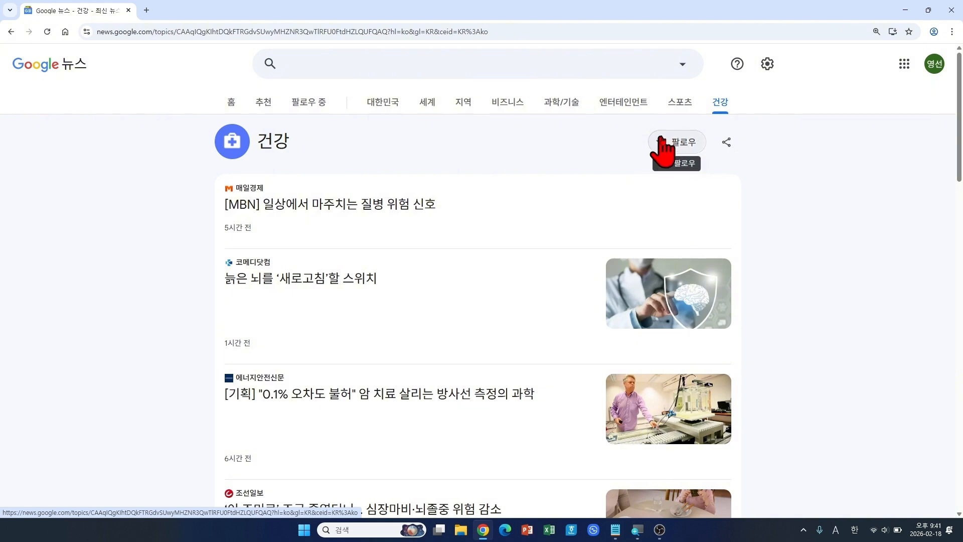
{"action": "left_click", "coordinate": [688, 151]}
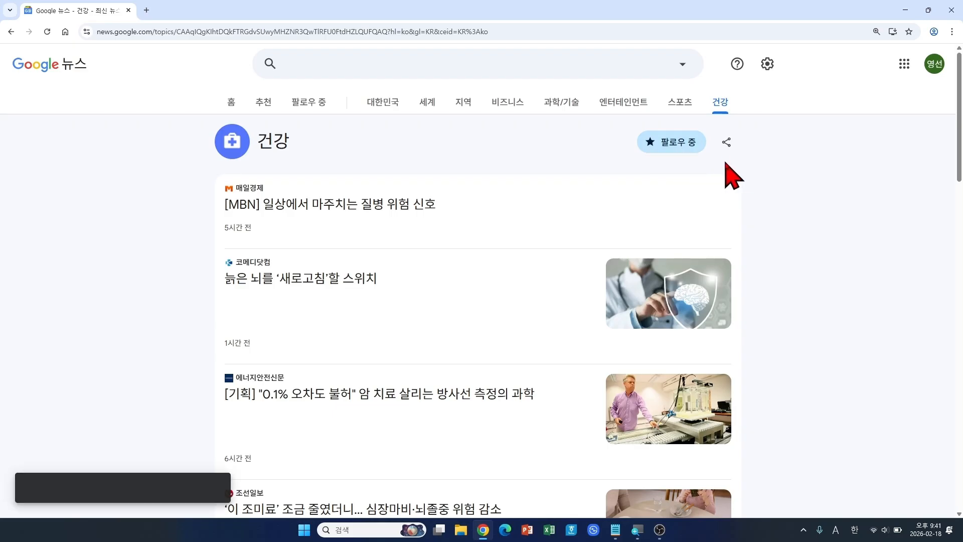
{"action": "mouse_move", "coordinate": [623, 123]}
{"action": "left_mouse_down"}
{"action": "mouse_move", "coordinate": [721, 159]}
{"action": "mouse_move", "coordinate": [780, 119]}
{"action": "left_mouse_up"}
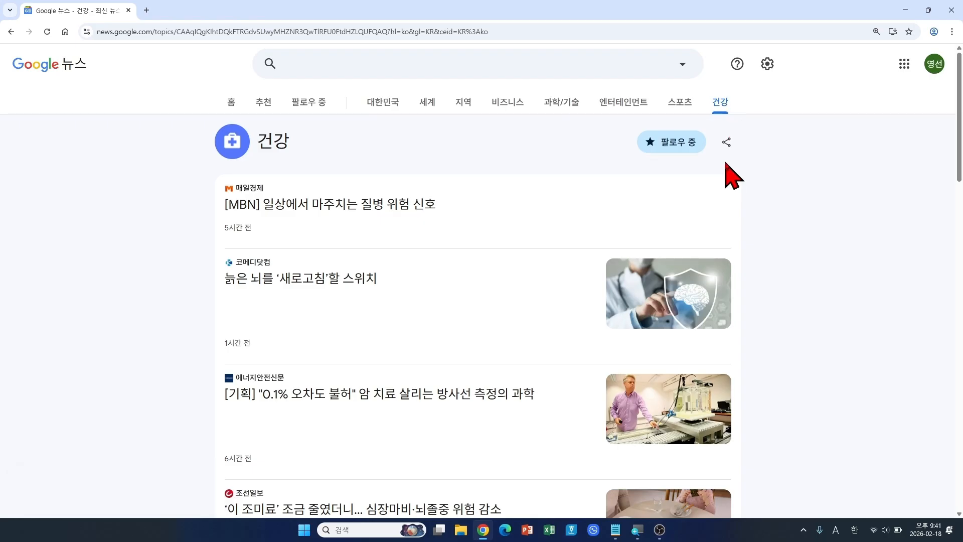
Step: Scroll down through the 건강 health articles and back up to the top
{"action": "scroll", "coordinate": [756, 281], "scroll_direction": "down", "scroll_amount": 2}
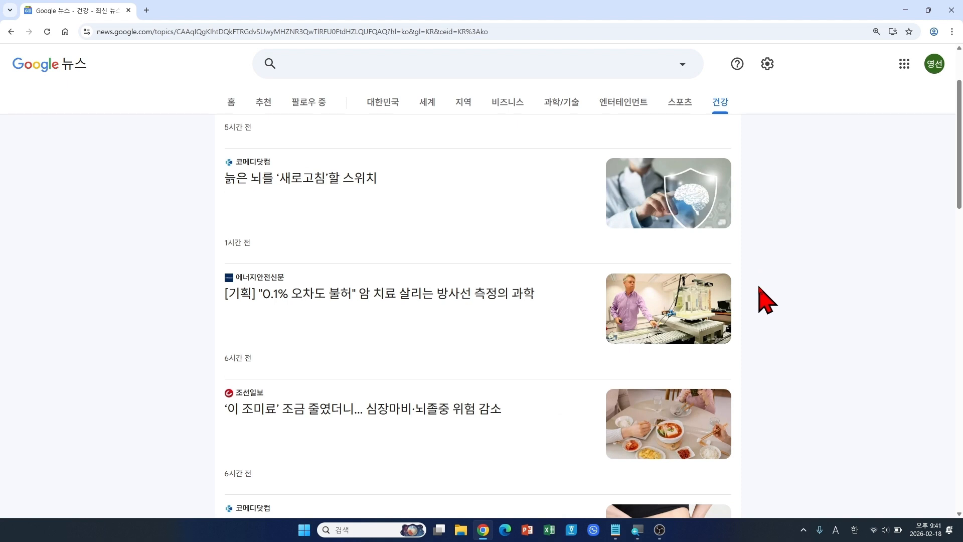
{"action": "scroll", "coordinate": [766, 300], "scroll_direction": "down", "scroll_amount": 2}
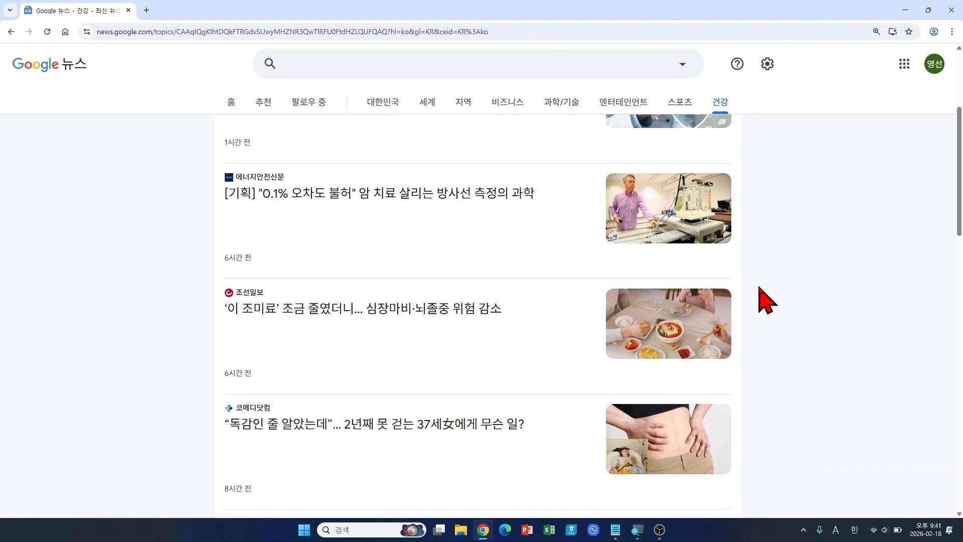
{"action": "scroll", "coordinate": [767, 299], "scroll_direction": "down", "scroll_amount": 6}
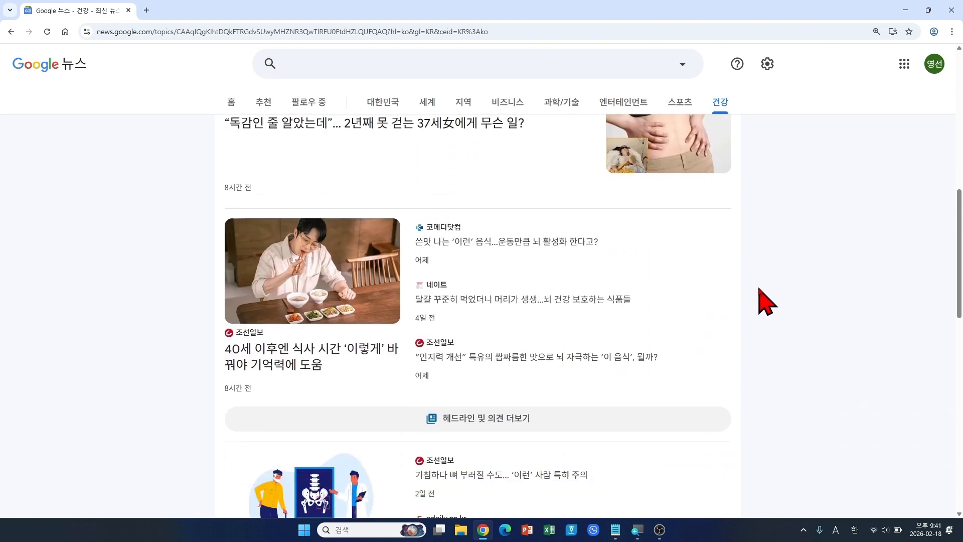
{"action": "scroll", "coordinate": [766, 301], "scroll_direction": "down", "scroll_amount": 6}
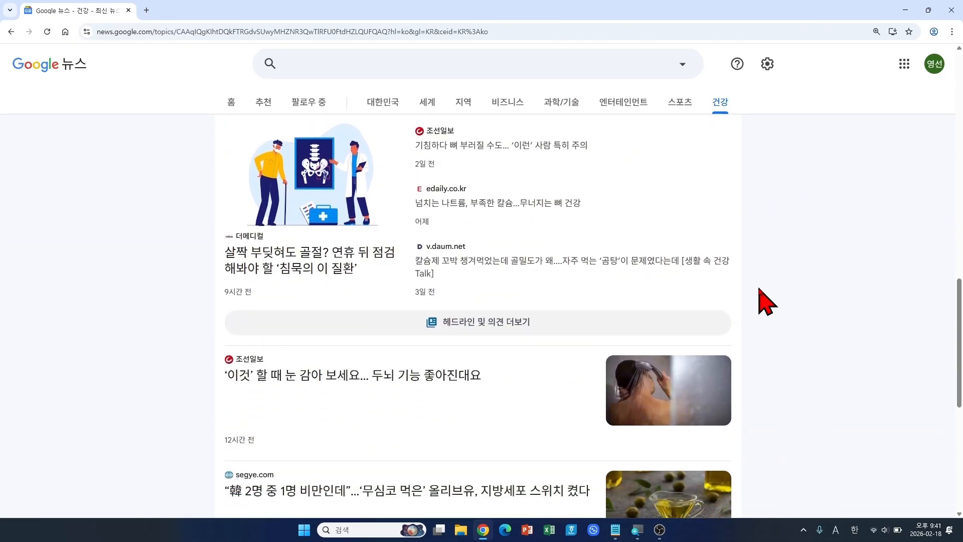
{"action": "scroll", "coordinate": [766, 301], "scroll_direction": "up", "scroll_amount": 13}
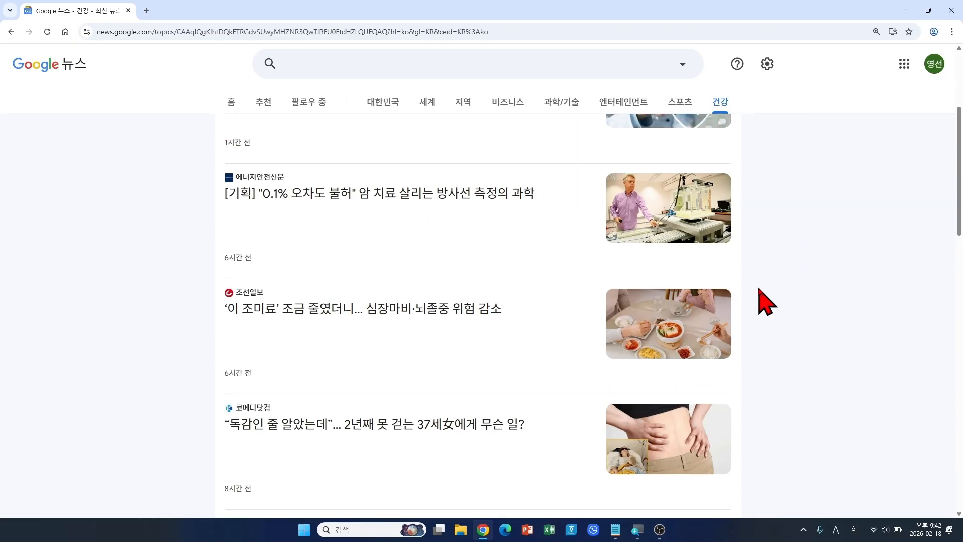
{"action": "scroll", "coordinate": [767, 301], "scroll_direction": "up", "scroll_amount": 4}
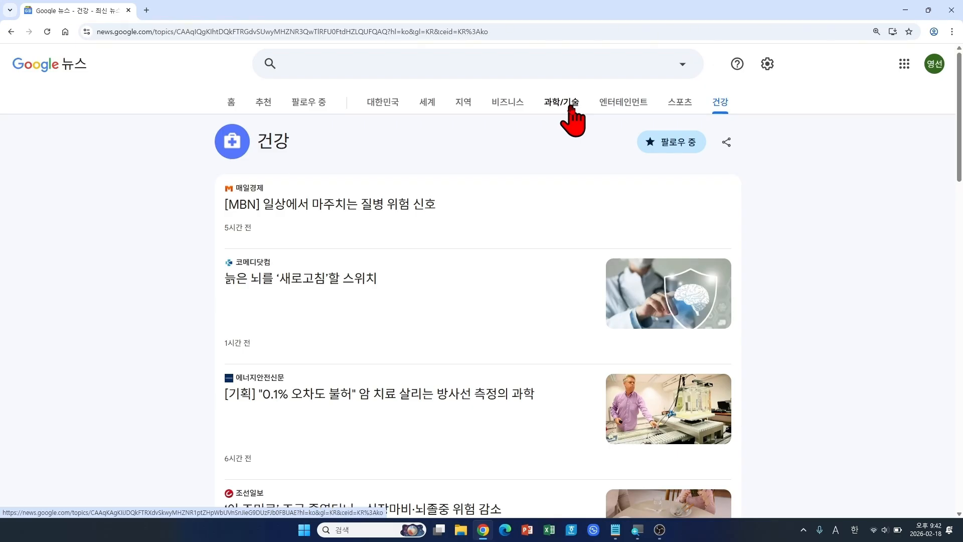
Step: Switch to the 과학/기술 topic, browse its articles, and follow it
{"action": "left_click", "coordinate": [572, 107]}
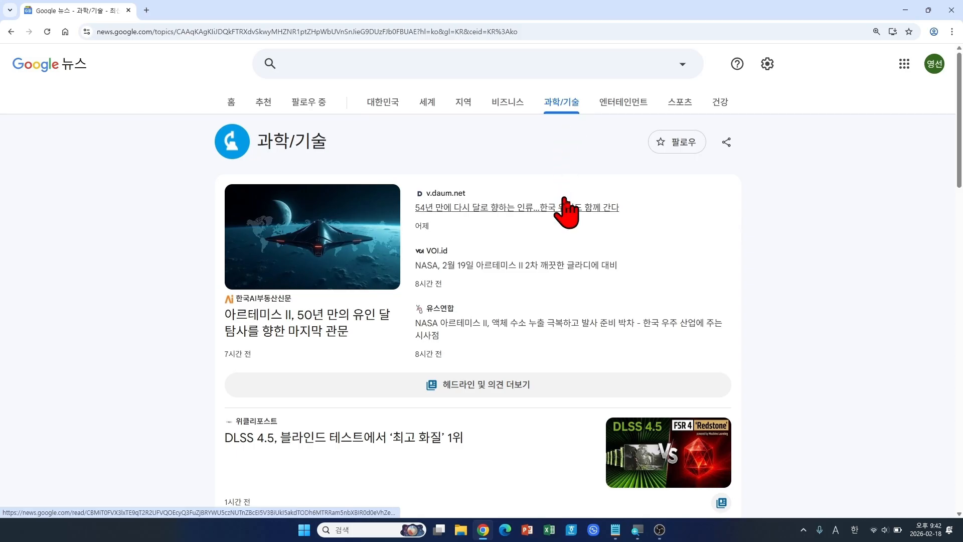
{"action": "scroll", "coordinate": [738, 275], "scroll_direction": "down", "scroll_amount": 4}
{"action": "scroll", "coordinate": [751, 290], "scroll_direction": "down", "scroll_amount": 7}
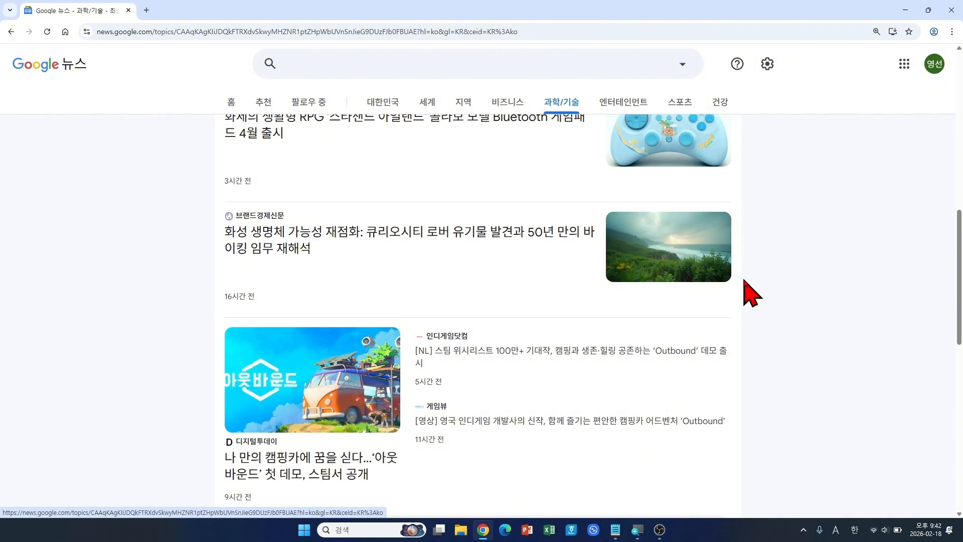
{"action": "scroll", "coordinate": [758, 316], "scroll_direction": "up", "scroll_amount": 5}
{"action": "scroll", "coordinate": [765, 327], "scroll_direction": "up", "scroll_amount": 6}
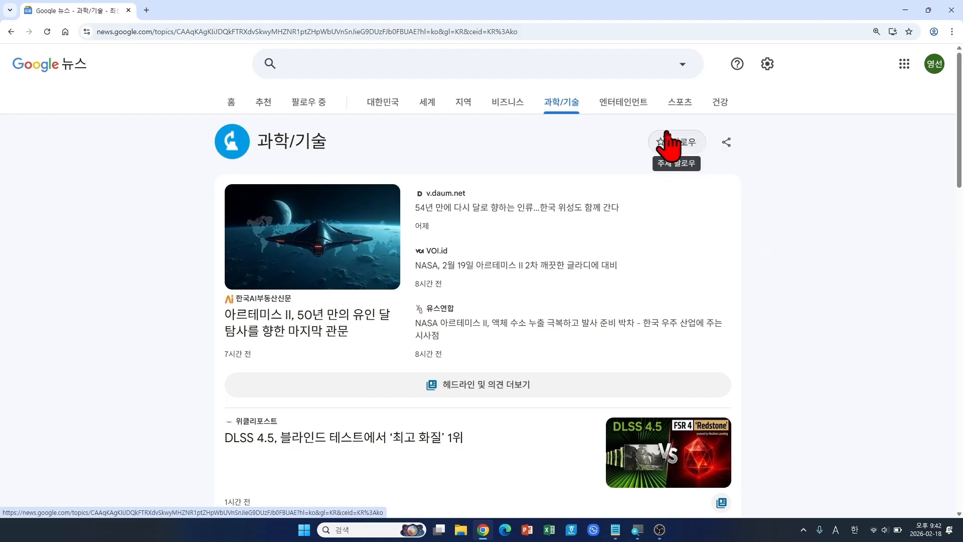
{"action": "left_click", "coordinate": [691, 142]}
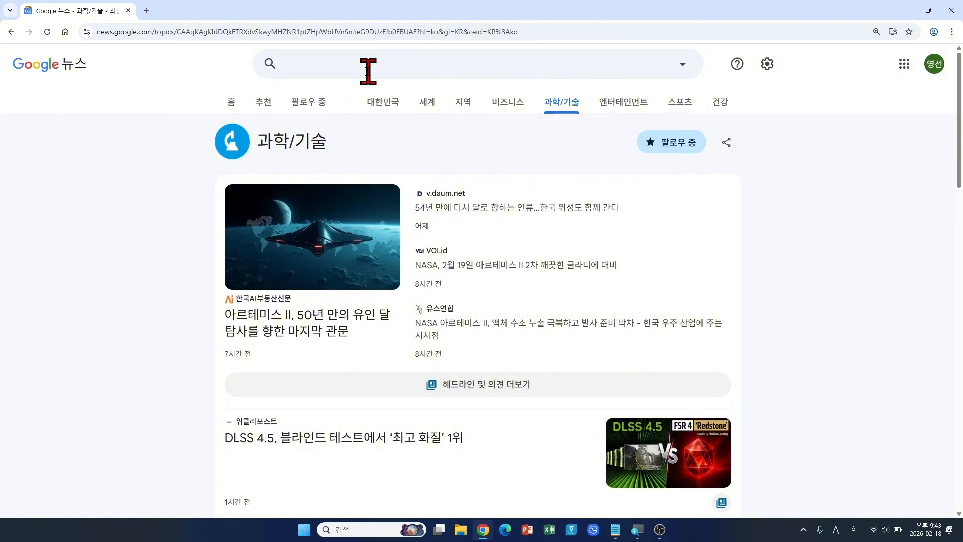
Step: Search for 서울특별시 in Korean and open its location news page
{"action": "left_click", "coordinate": [347, 67]}
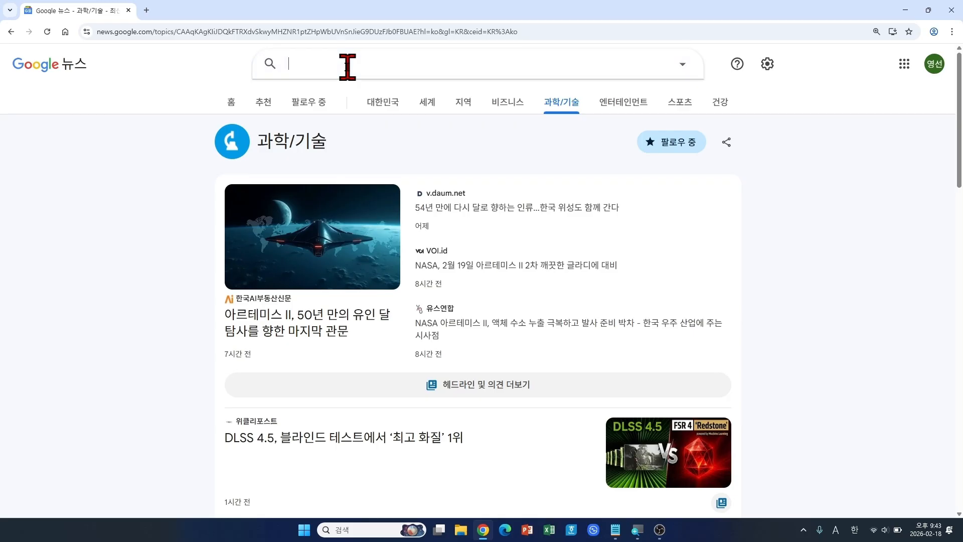
{"action": "type", "text": "tjdnf"}
{"action": "key", "text": "BackSpace"}
{"action": "key", "text": "BackSpace"}
{"action": "key", "text": "BackSpace"}
{"action": "key", "text": "BackSpace"}
{"action": "key", "text": "BackSpace"}
{"action": "key", "text": "Hangul"}
{"action": "type", "text": "서울특별시"}
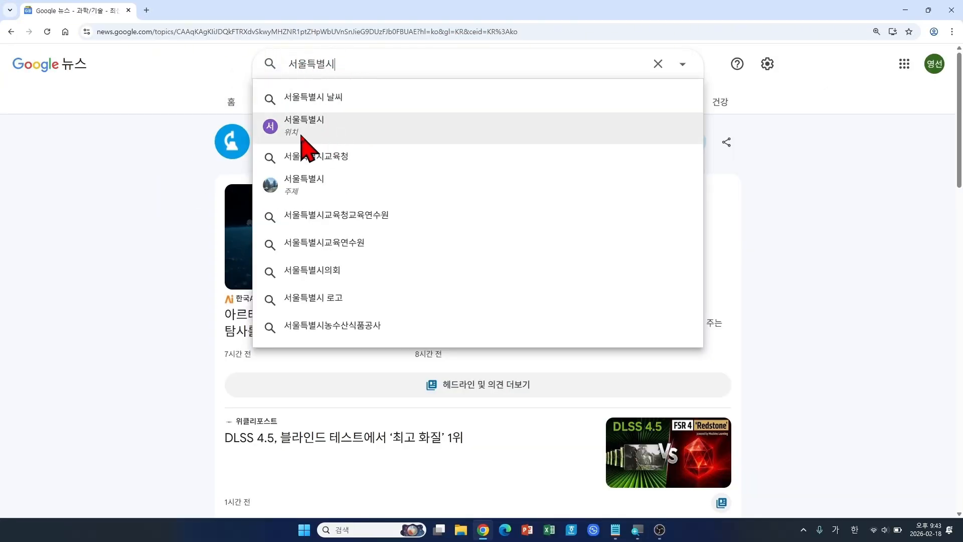
{"action": "left_click", "coordinate": [345, 130]}
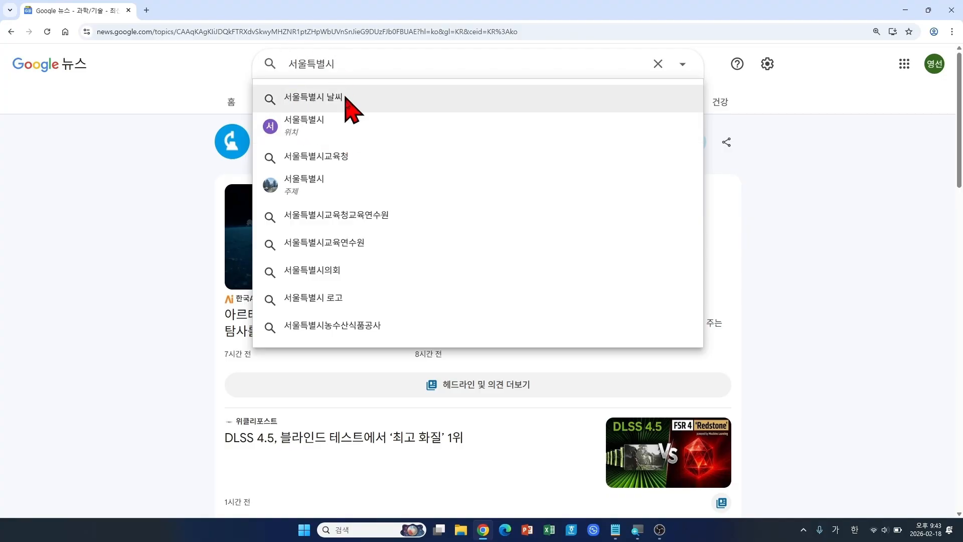
{"action": "left_click", "coordinate": [329, 133]}
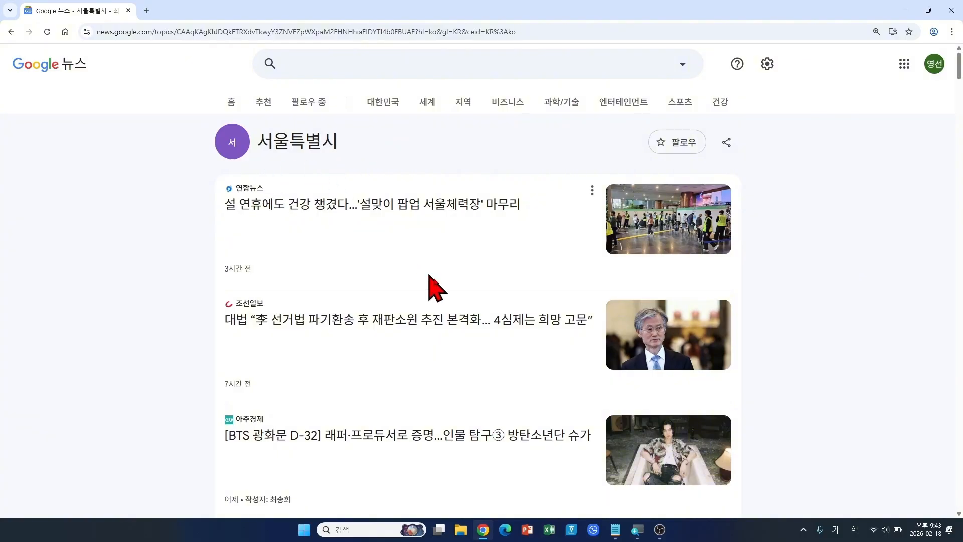
Step: Browse the 서울특별시 news articles, return to the top, and follow the location
{"action": "scroll", "coordinate": [509, 336], "scroll_direction": "down", "scroll_amount": 2}
{"action": "scroll", "coordinate": [508, 335], "scroll_direction": "down", "scroll_amount": 2}
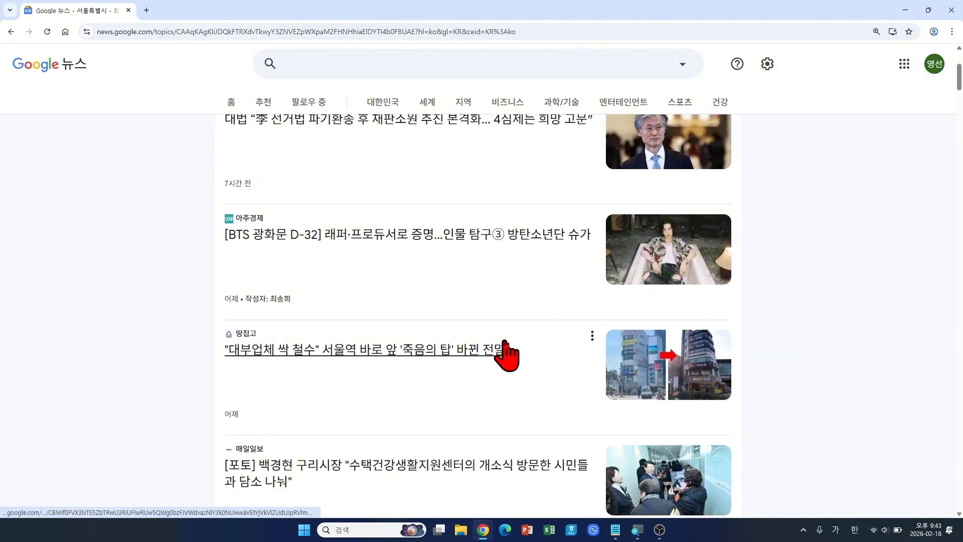
{"action": "scroll", "coordinate": [506, 347], "scroll_direction": "down", "scroll_amount": 2}
{"action": "scroll", "coordinate": [505, 342], "scroll_direction": "down", "scroll_amount": 2}
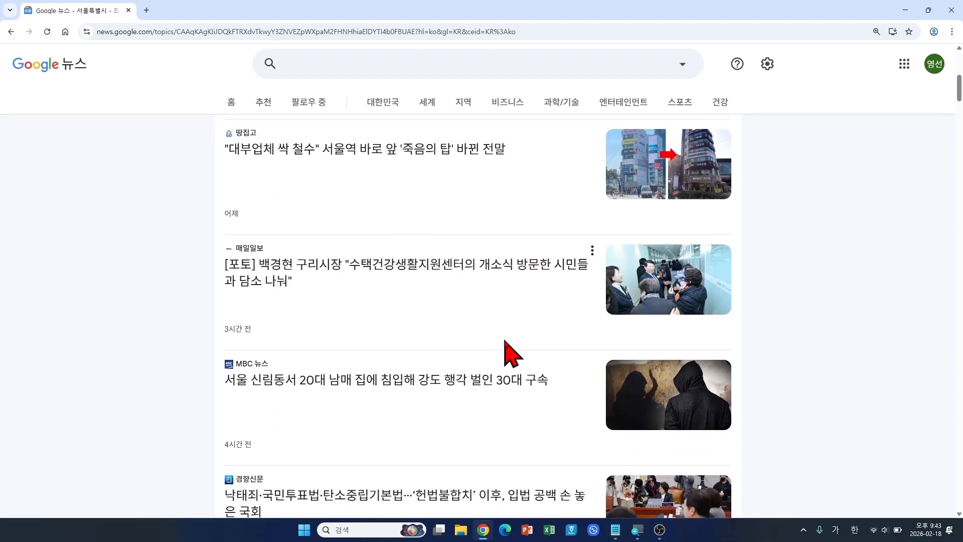
{"action": "scroll", "coordinate": [507, 346], "scroll_direction": "down", "scroll_amount": 2}
{"action": "scroll", "coordinate": [506, 346], "scroll_direction": "down", "scroll_amount": 3}
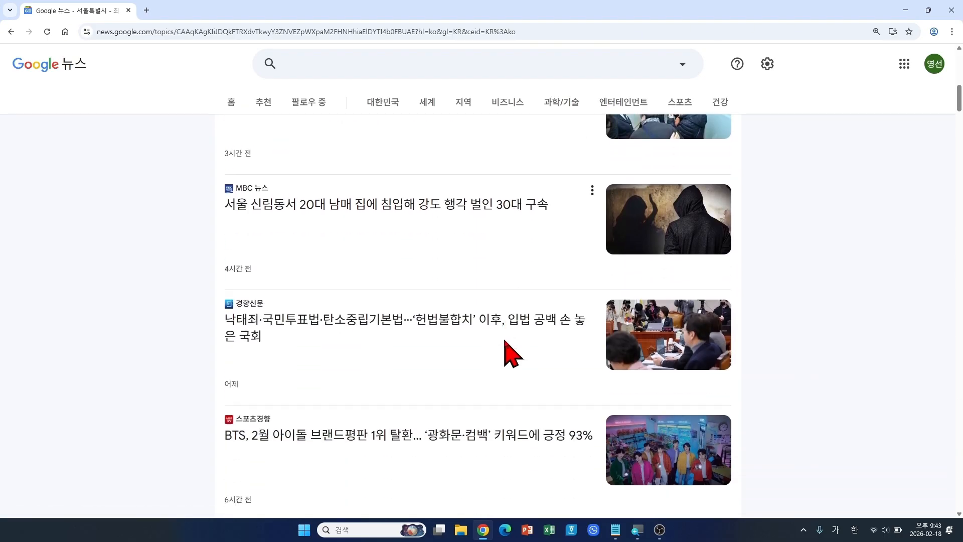
{"action": "scroll", "coordinate": [505, 344], "scroll_direction": "down", "scroll_amount": 7}
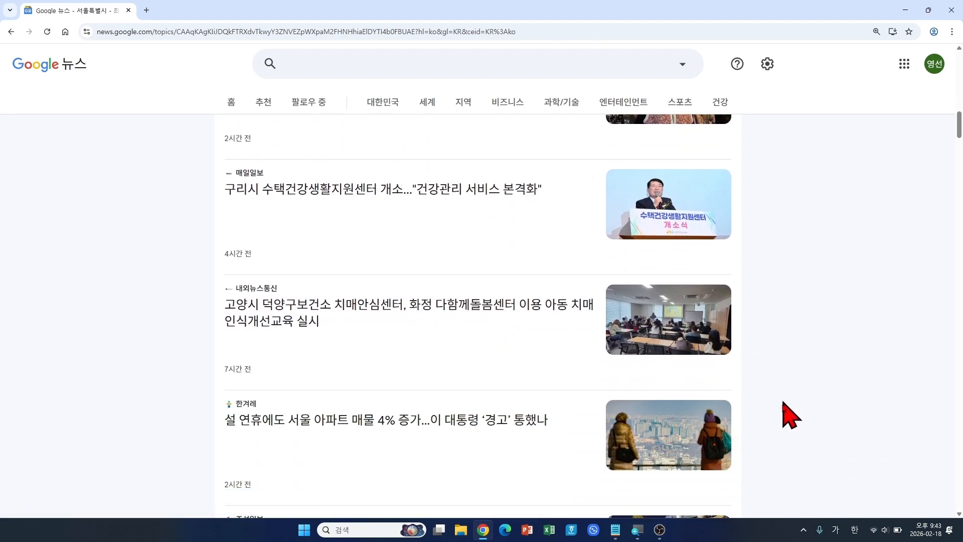
{"action": "scroll", "coordinate": [788, 422], "scroll_direction": "up", "scroll_amount": 3}
{"action": "scroll", "coordinate": [788, 421], "scroll_direction": "up", "scroll_amount": 15}
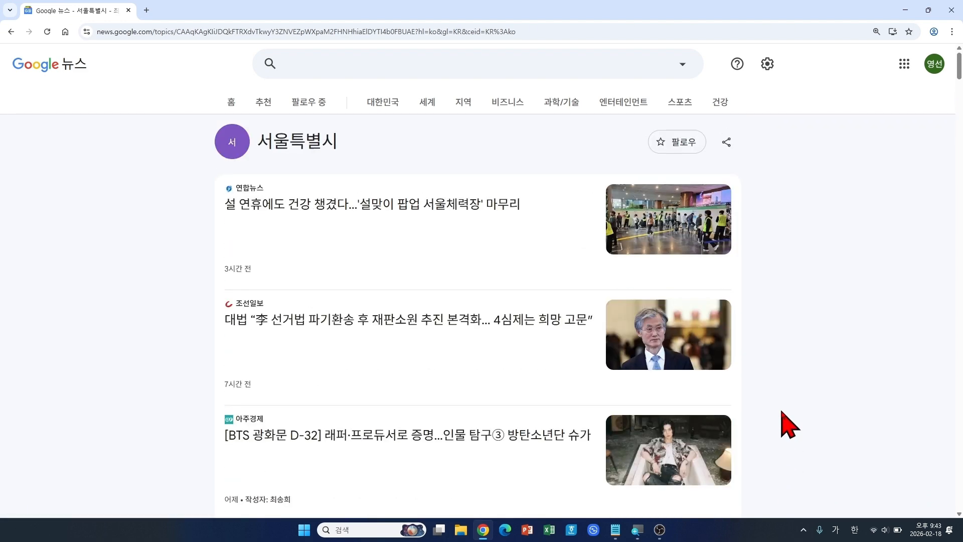
{"action": "left_click", "coordinate": [682, 146]}
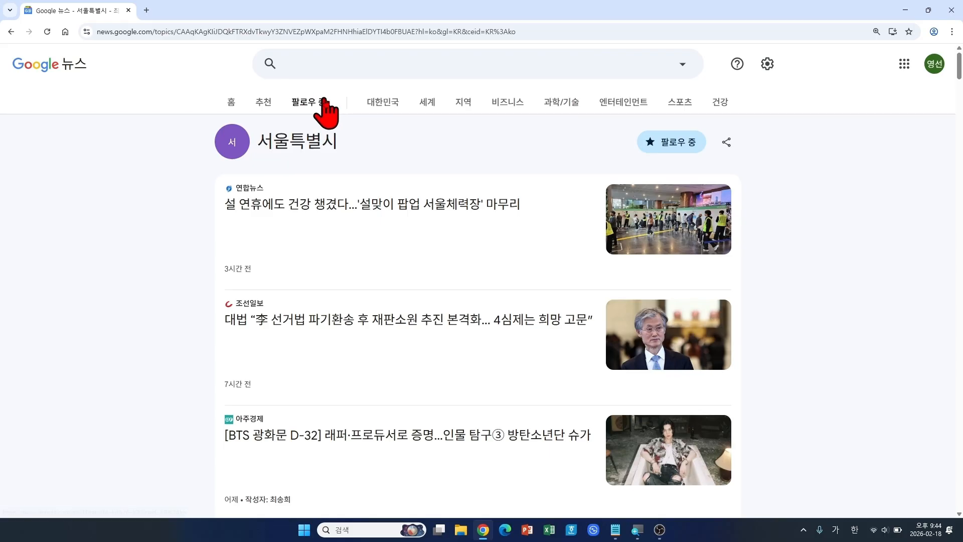
Step: Review the followed topics in the 팔로우 중 library, then close the browser window
{"action": "left_click", "coordinate": [322, 104]}
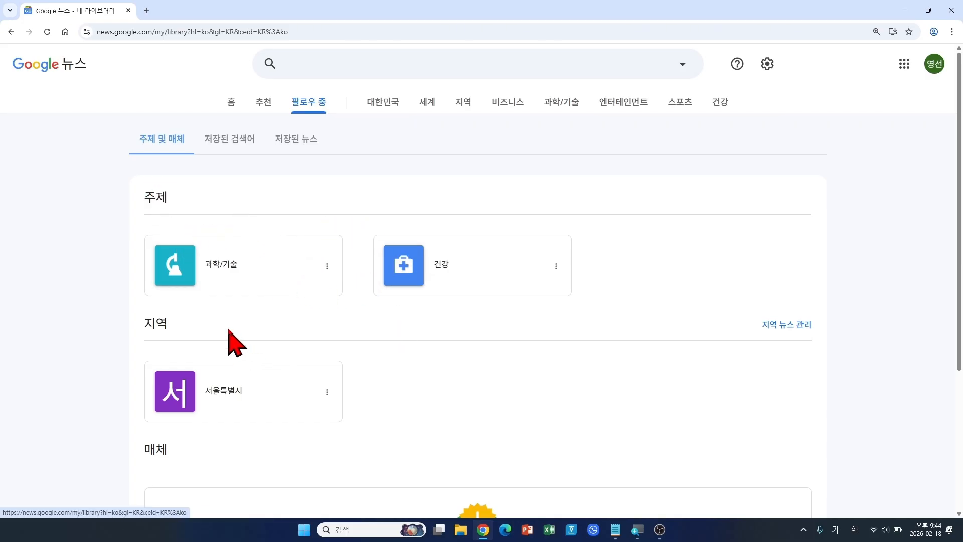
{"action": "scroll", "coordinate": [309, 221], "scroll_direction": "down", "scroll_amount": 3}
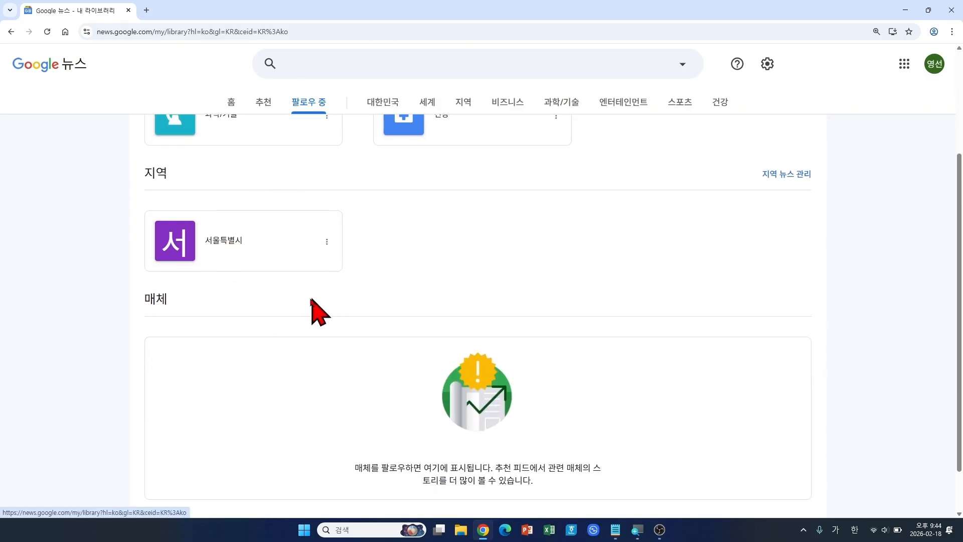
{"action": "scroll", "coordinate": [296, 309], "scroll_direction": "up", "scroll_amount": 3}
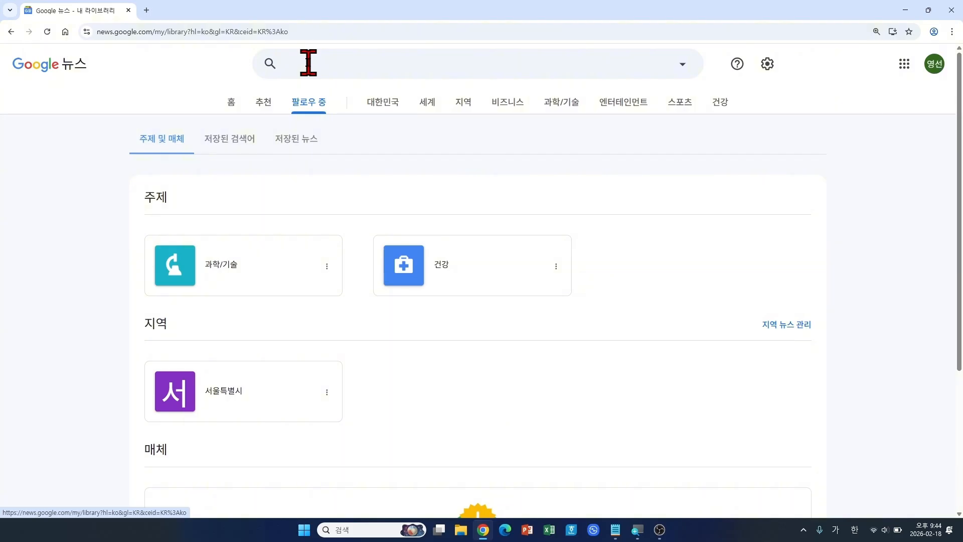
{"action": "left_click", "coordinate": [951, 11]}
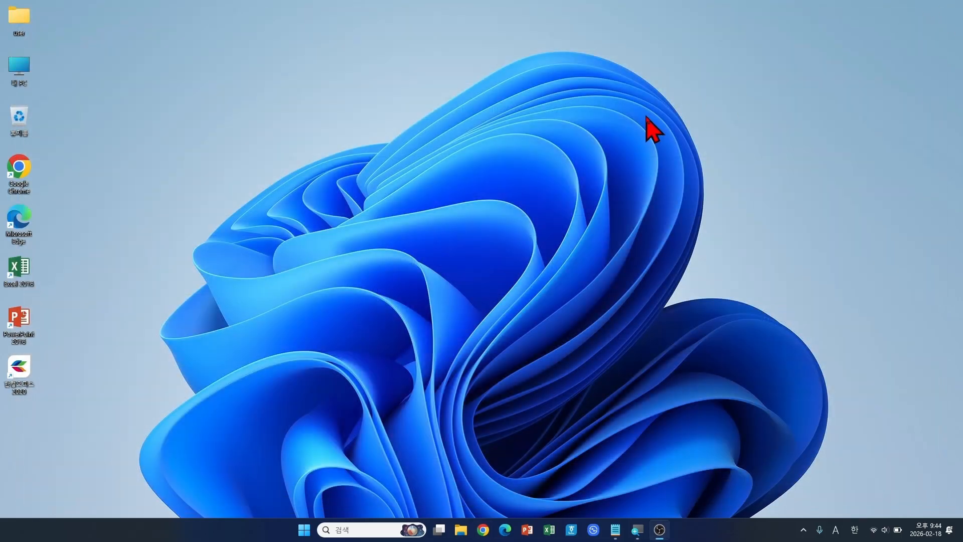